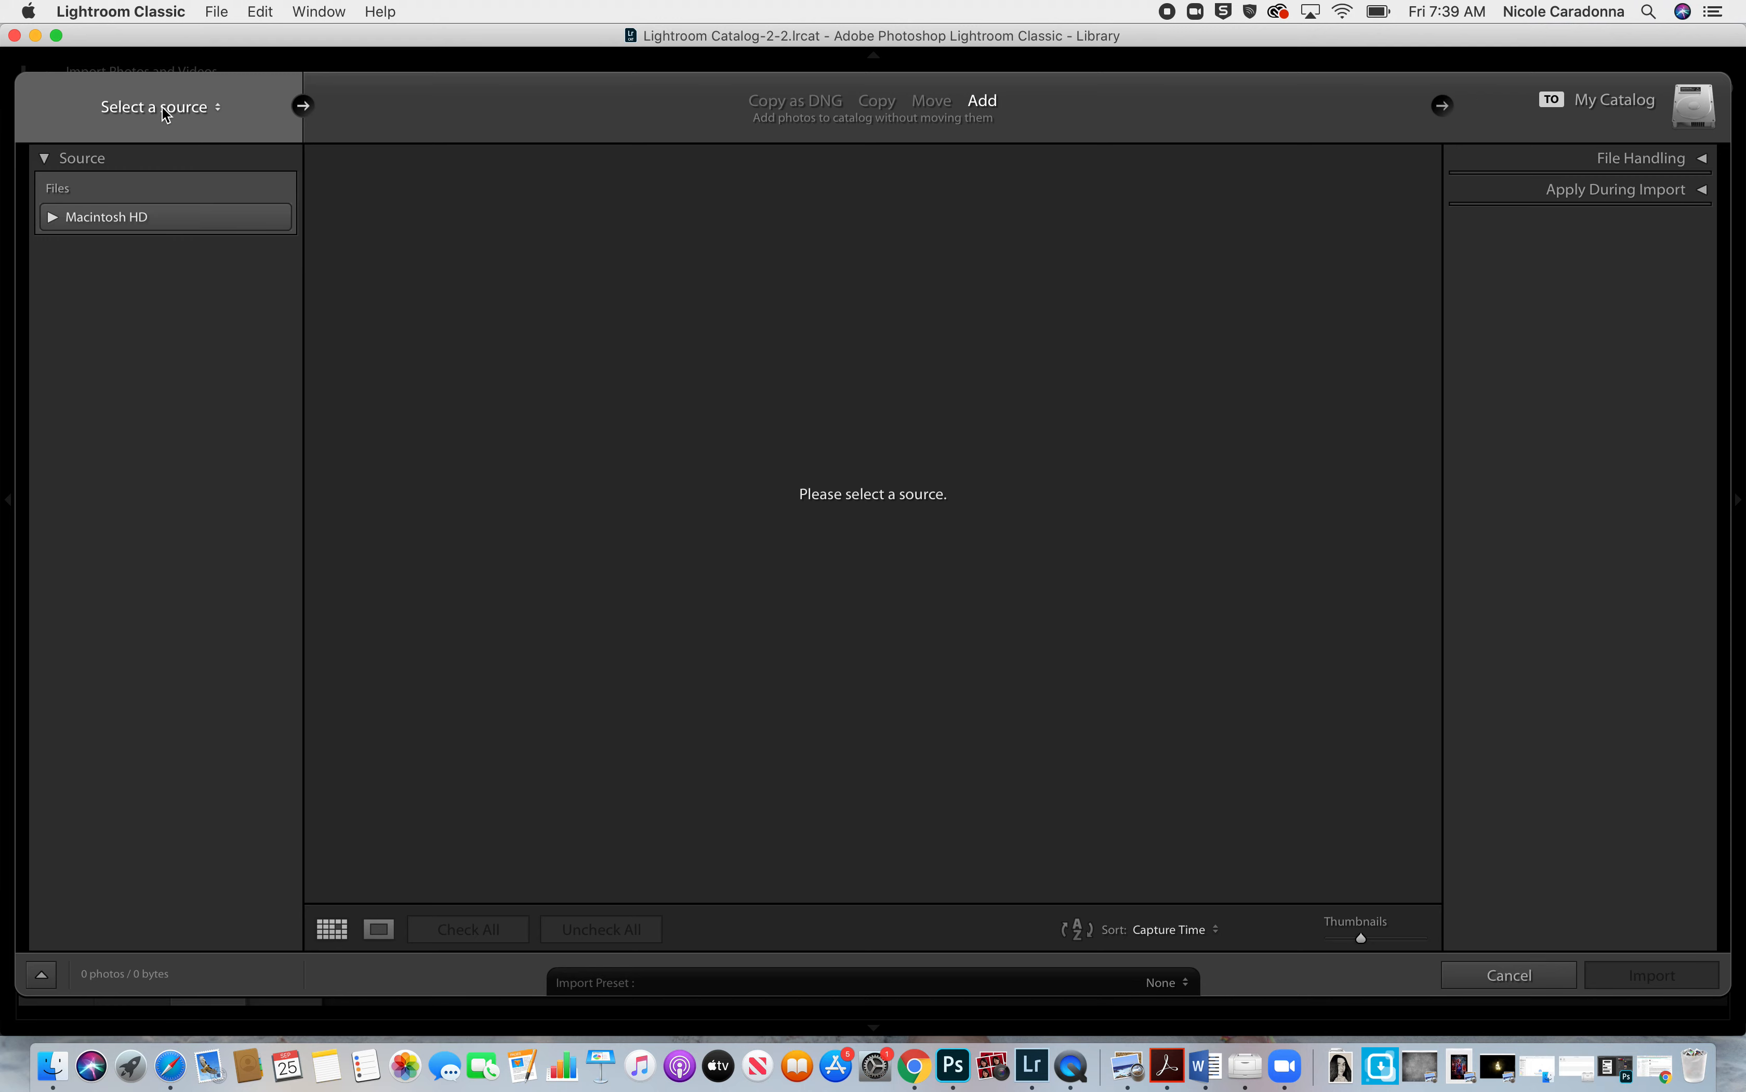
{"action": "left_click", "coordinate": [184, 113]}
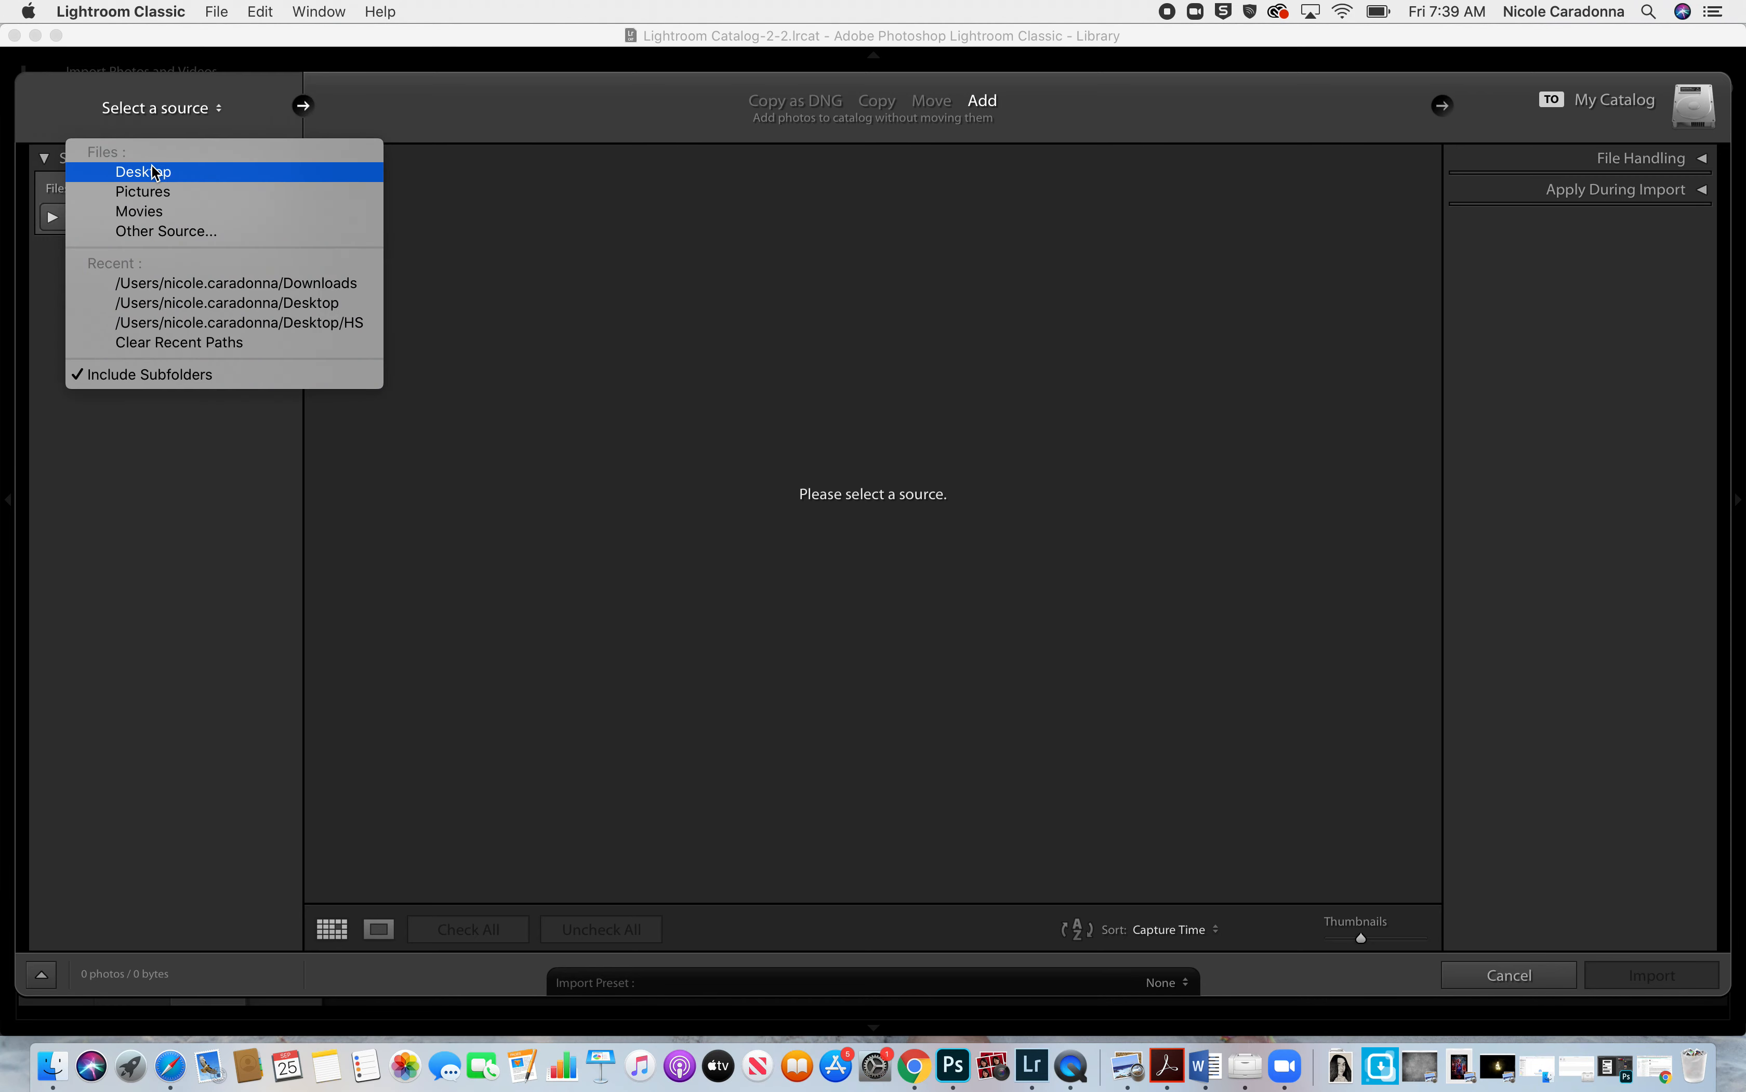
{"action": "left_click", "coordinate": [155, 172]}
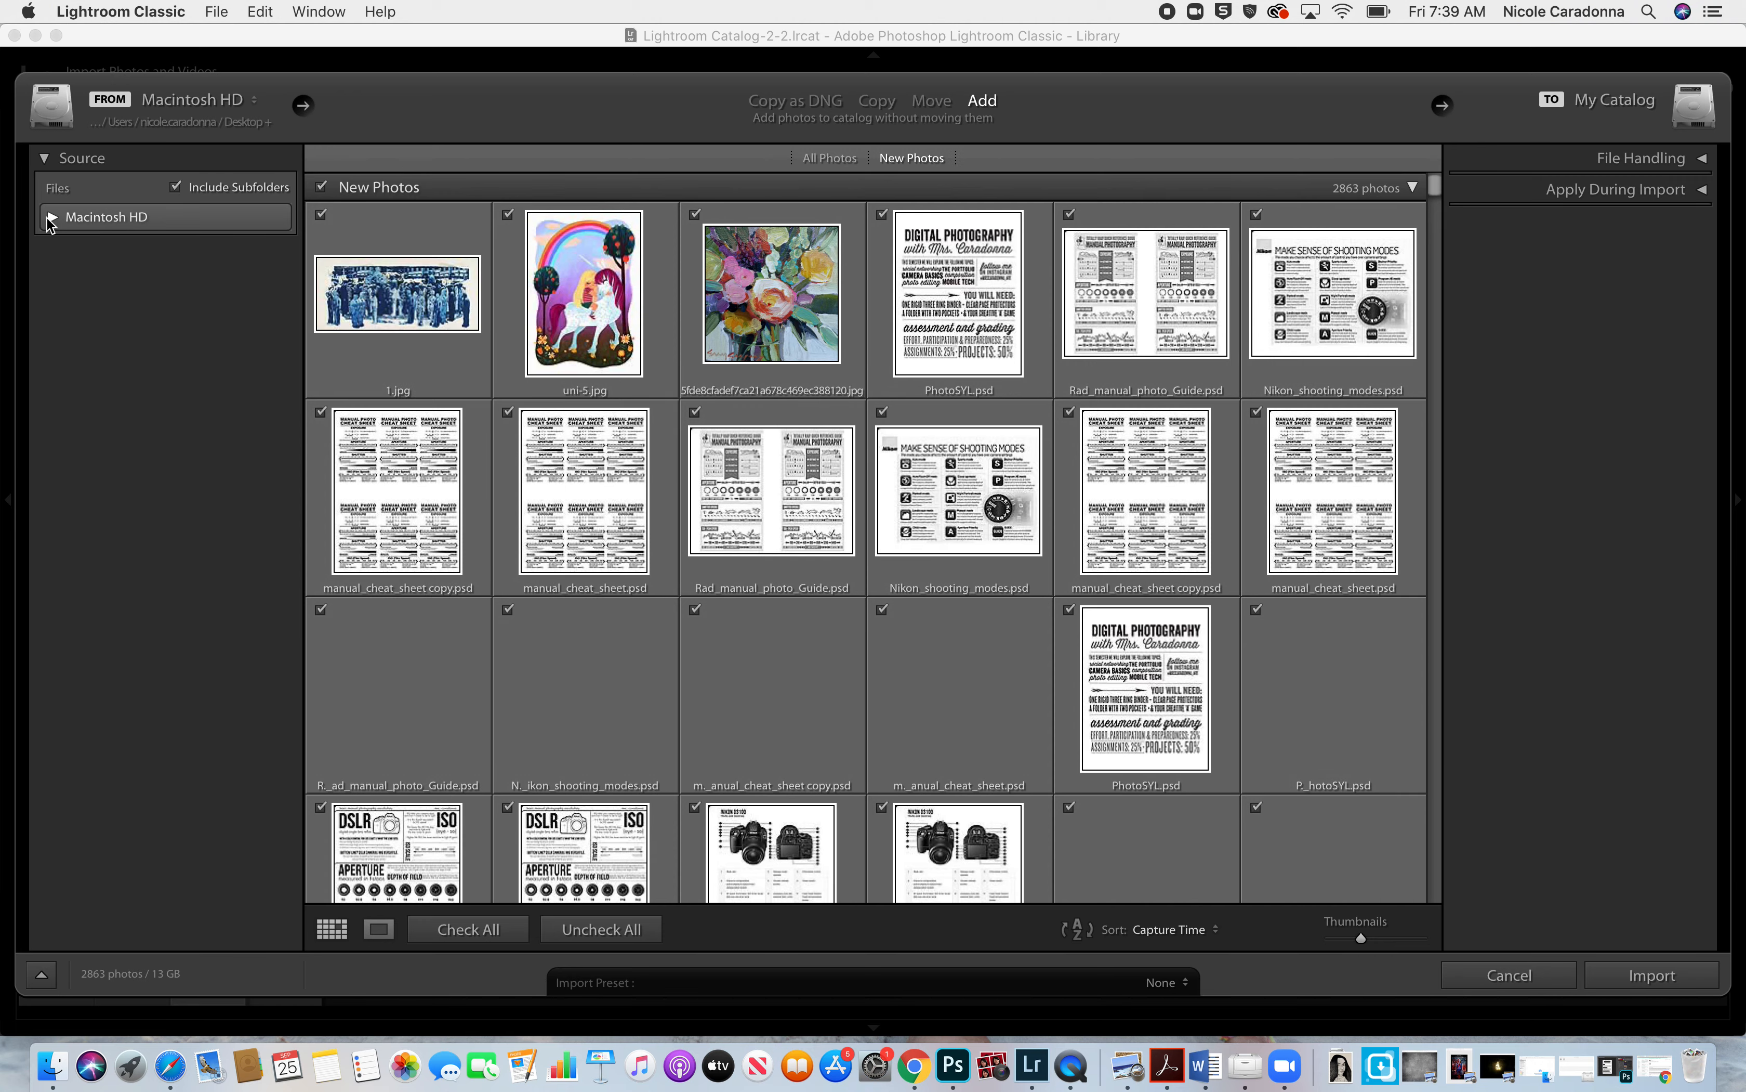
{"action": "left_click", "coordinate": [50, 214]}
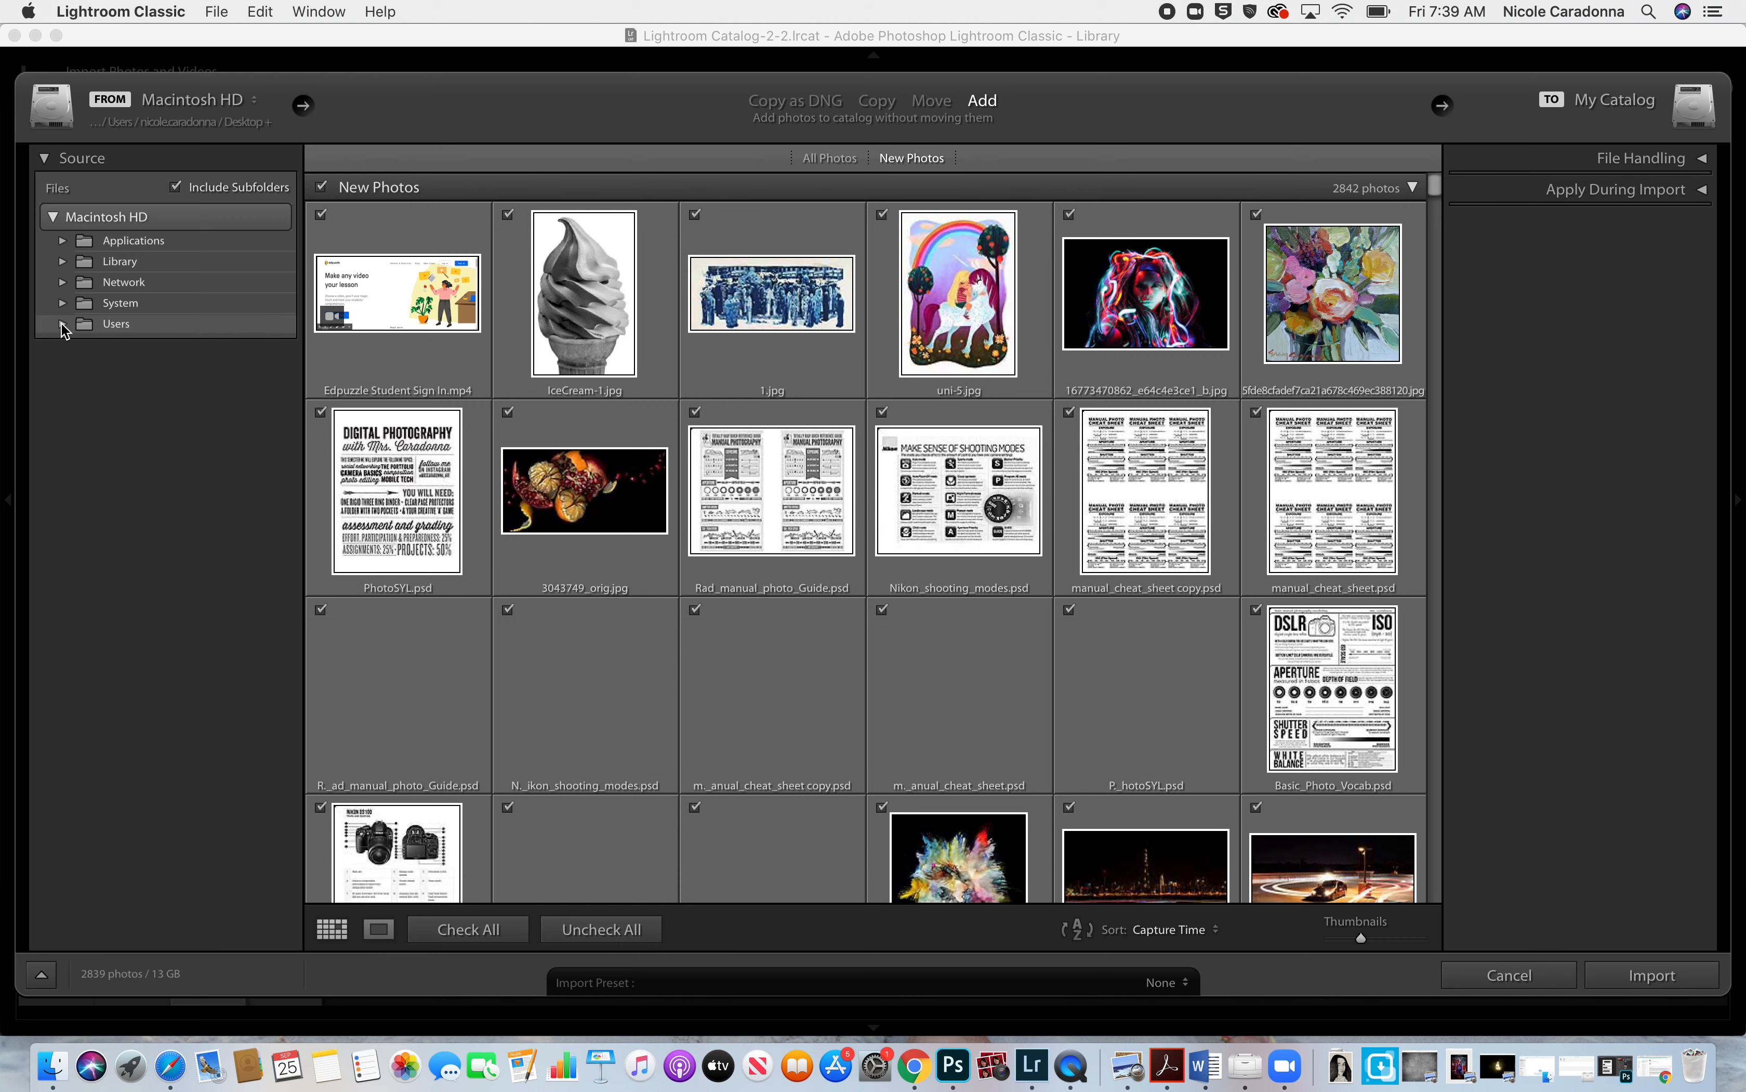
{"action": "left_click", "coordinate": [119, 325]}
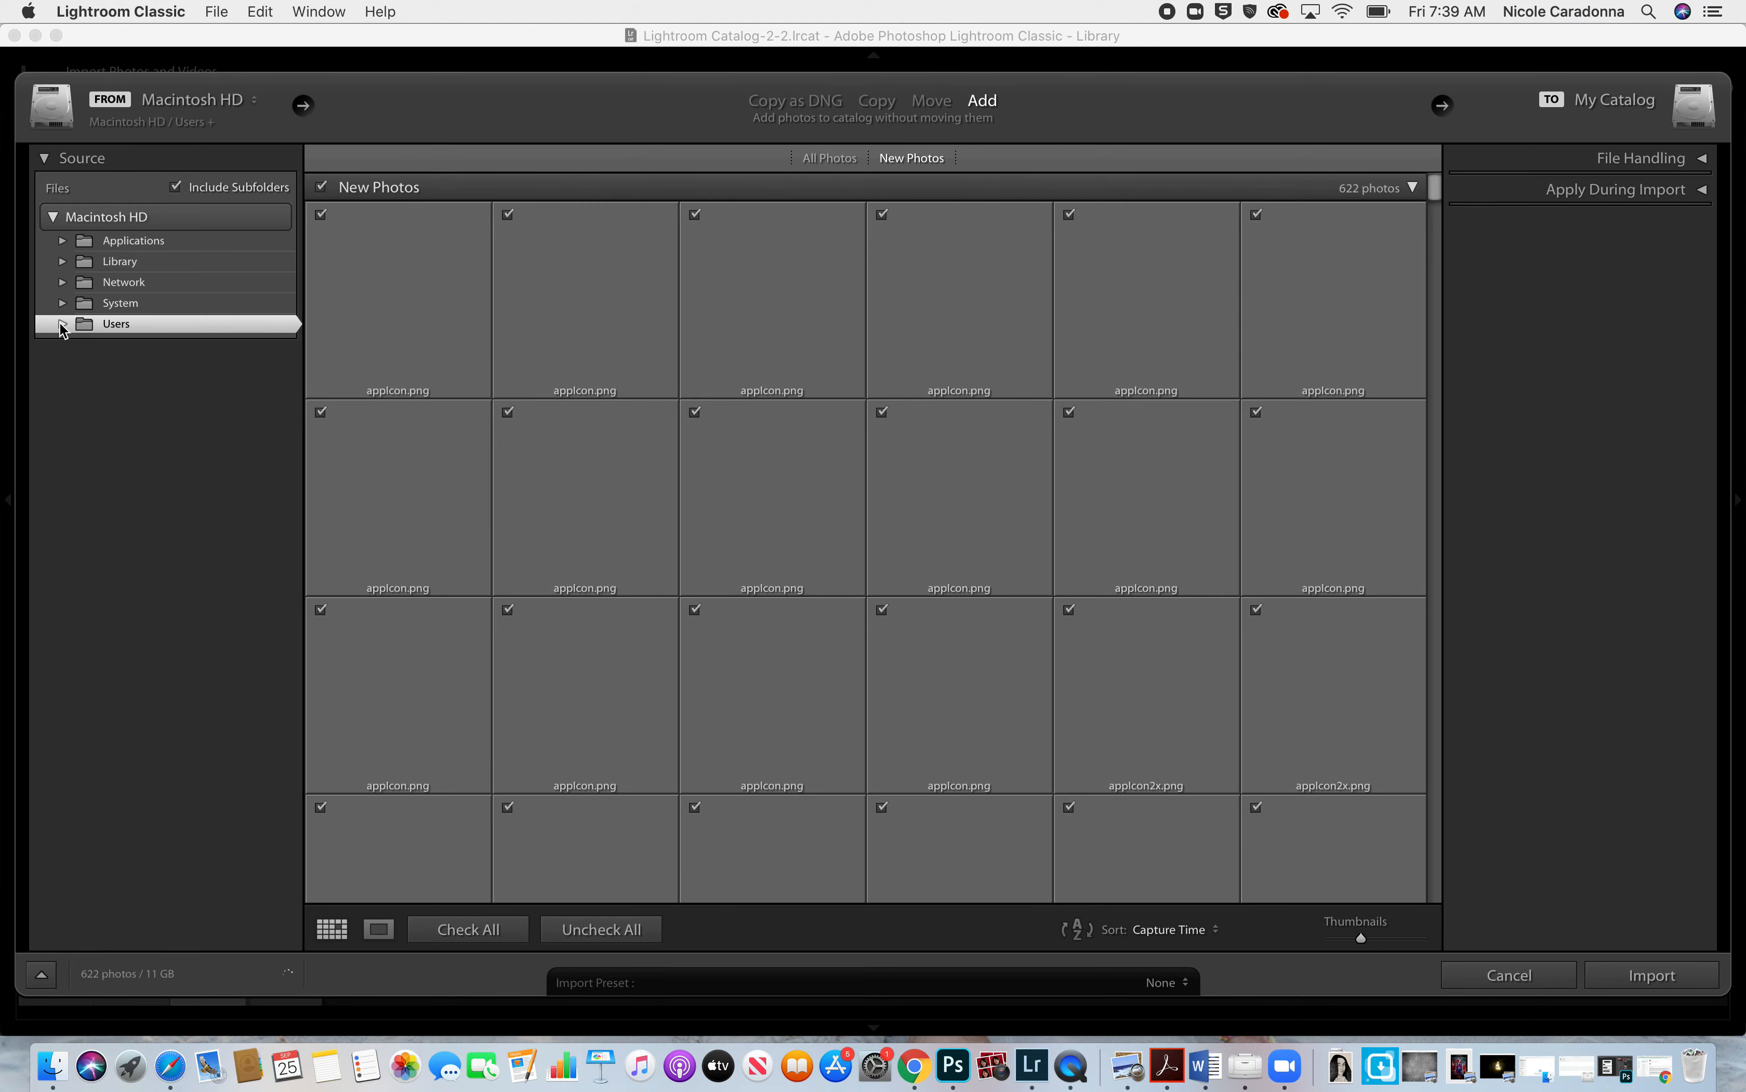
{"action": "left_click", "coordinate": [62, 325]}
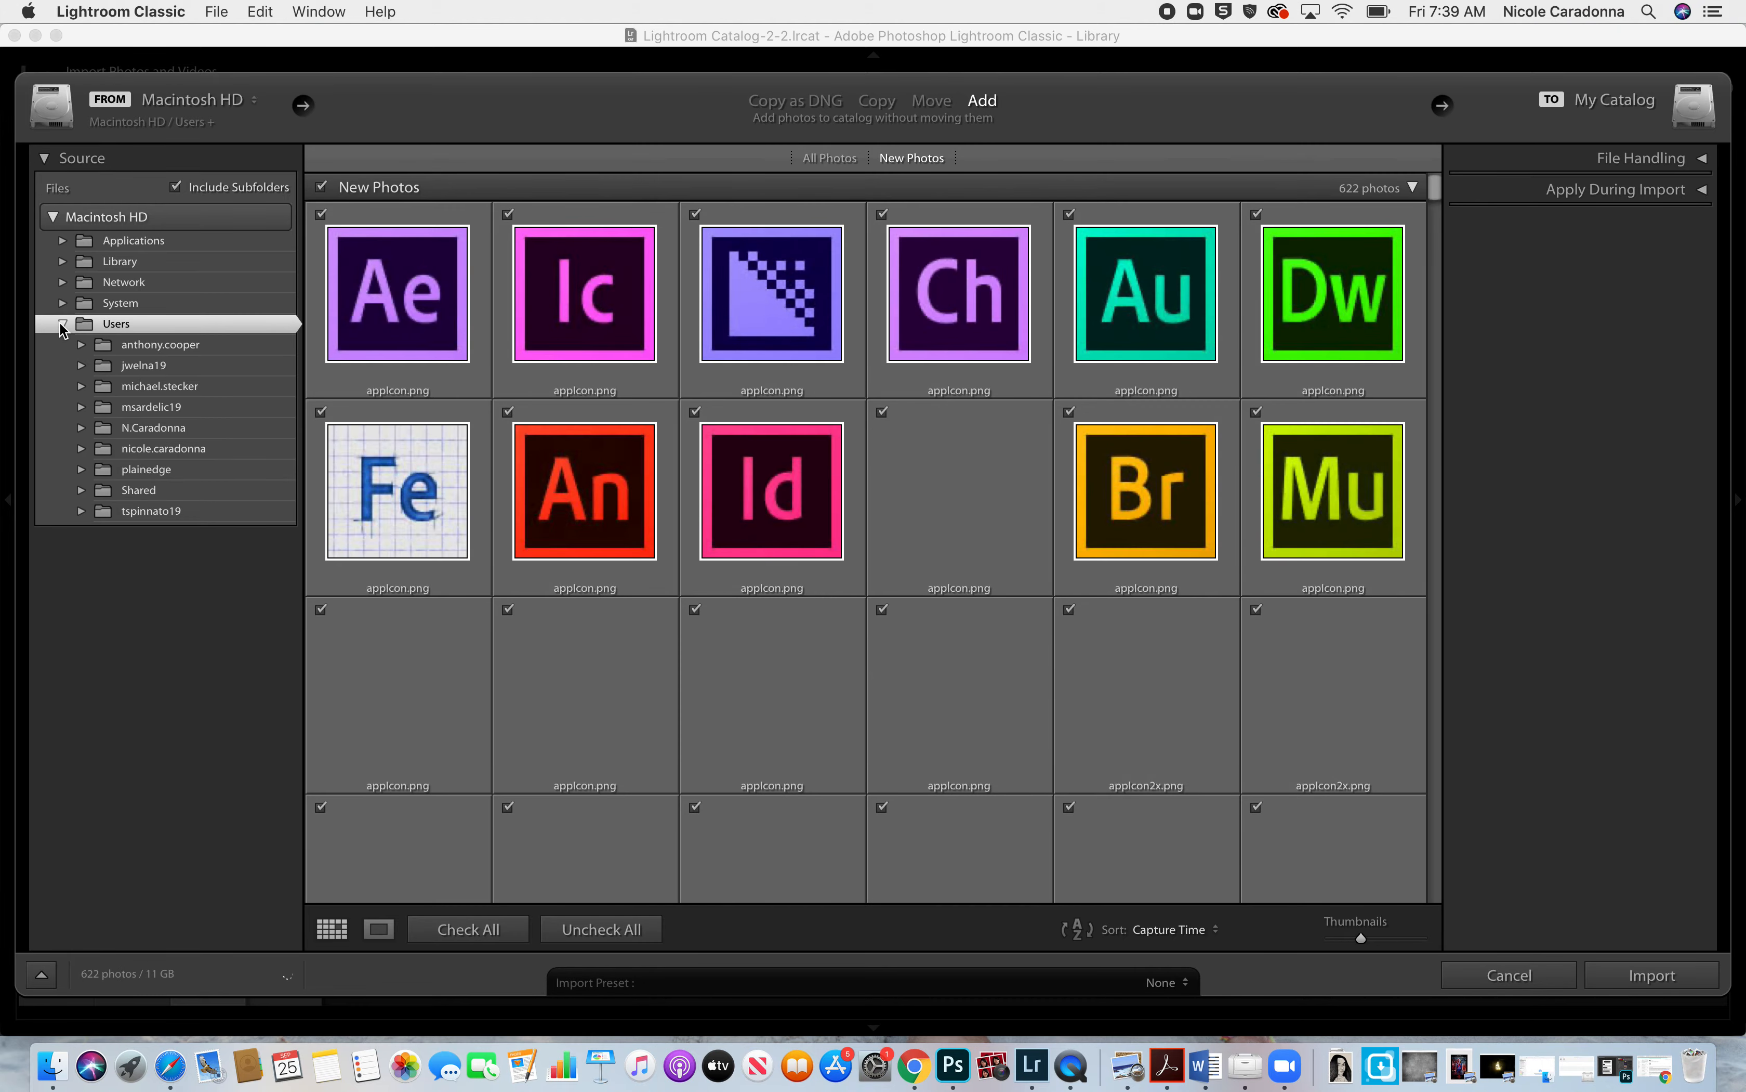
{"action": "left_click", "coordinate": [139, 453]}
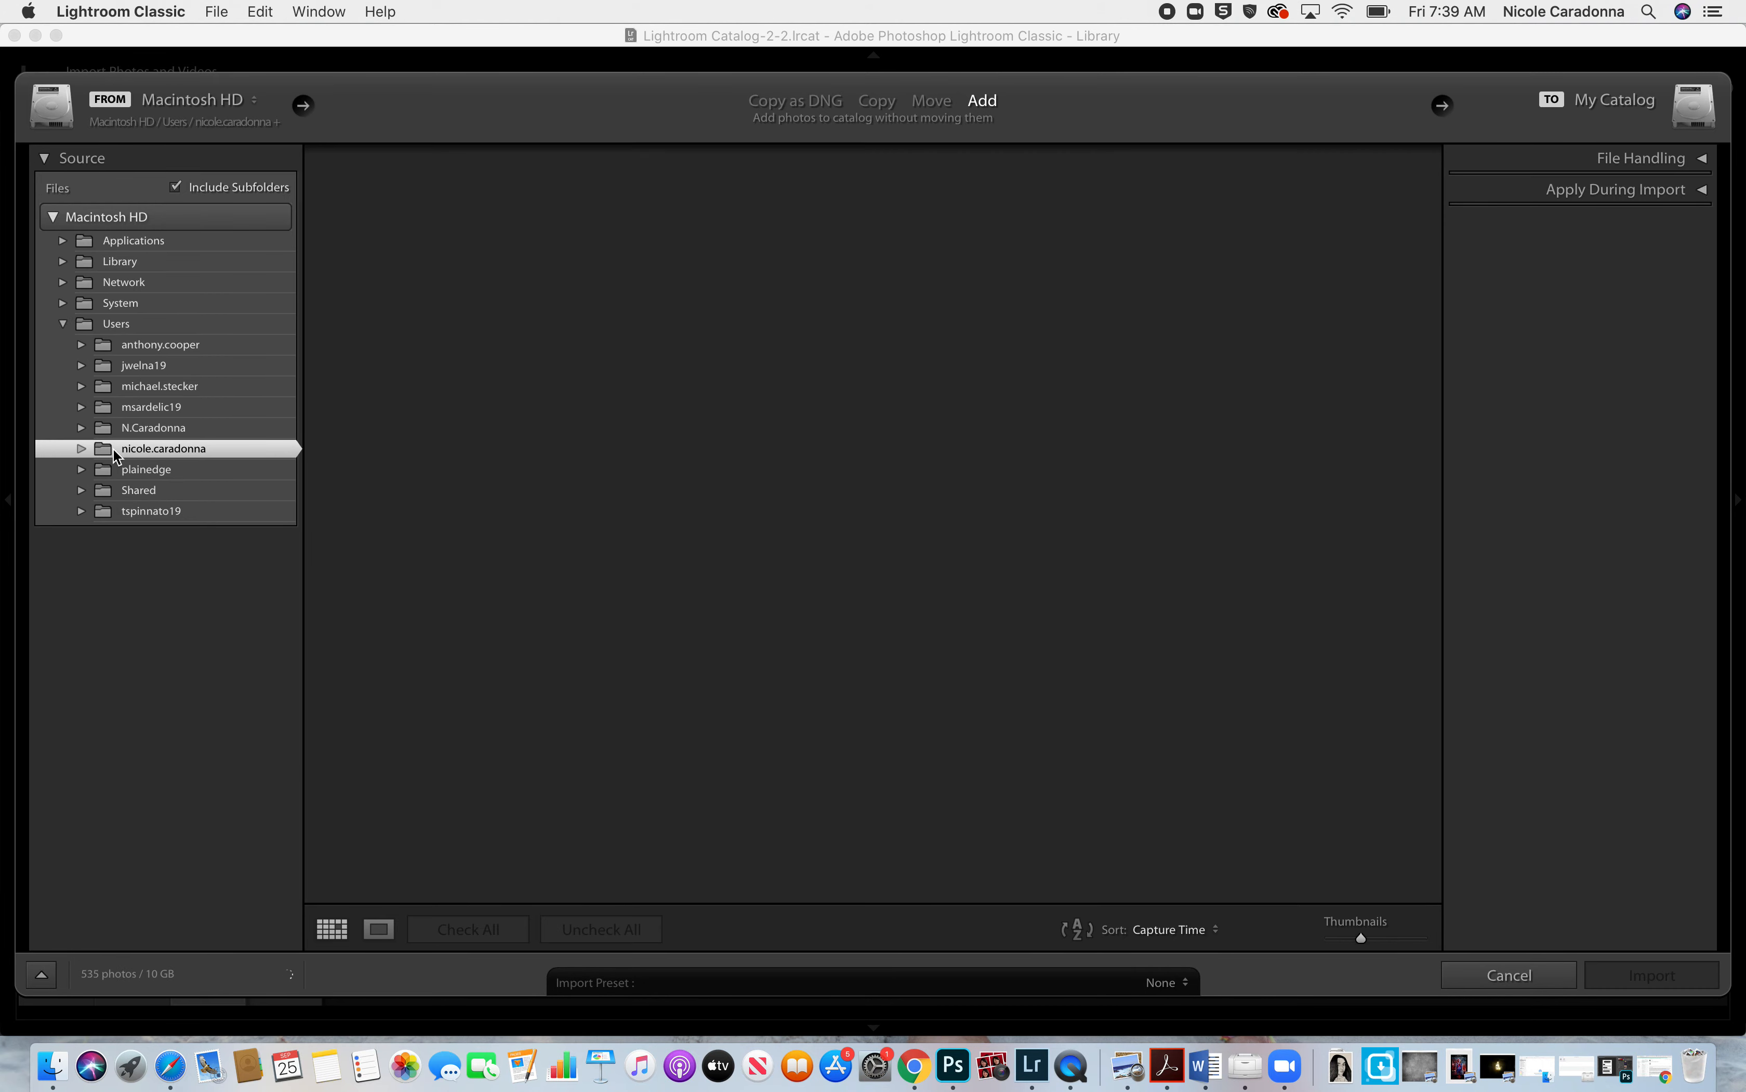
{"action": "left_click", "coordinate": [82, 449]}
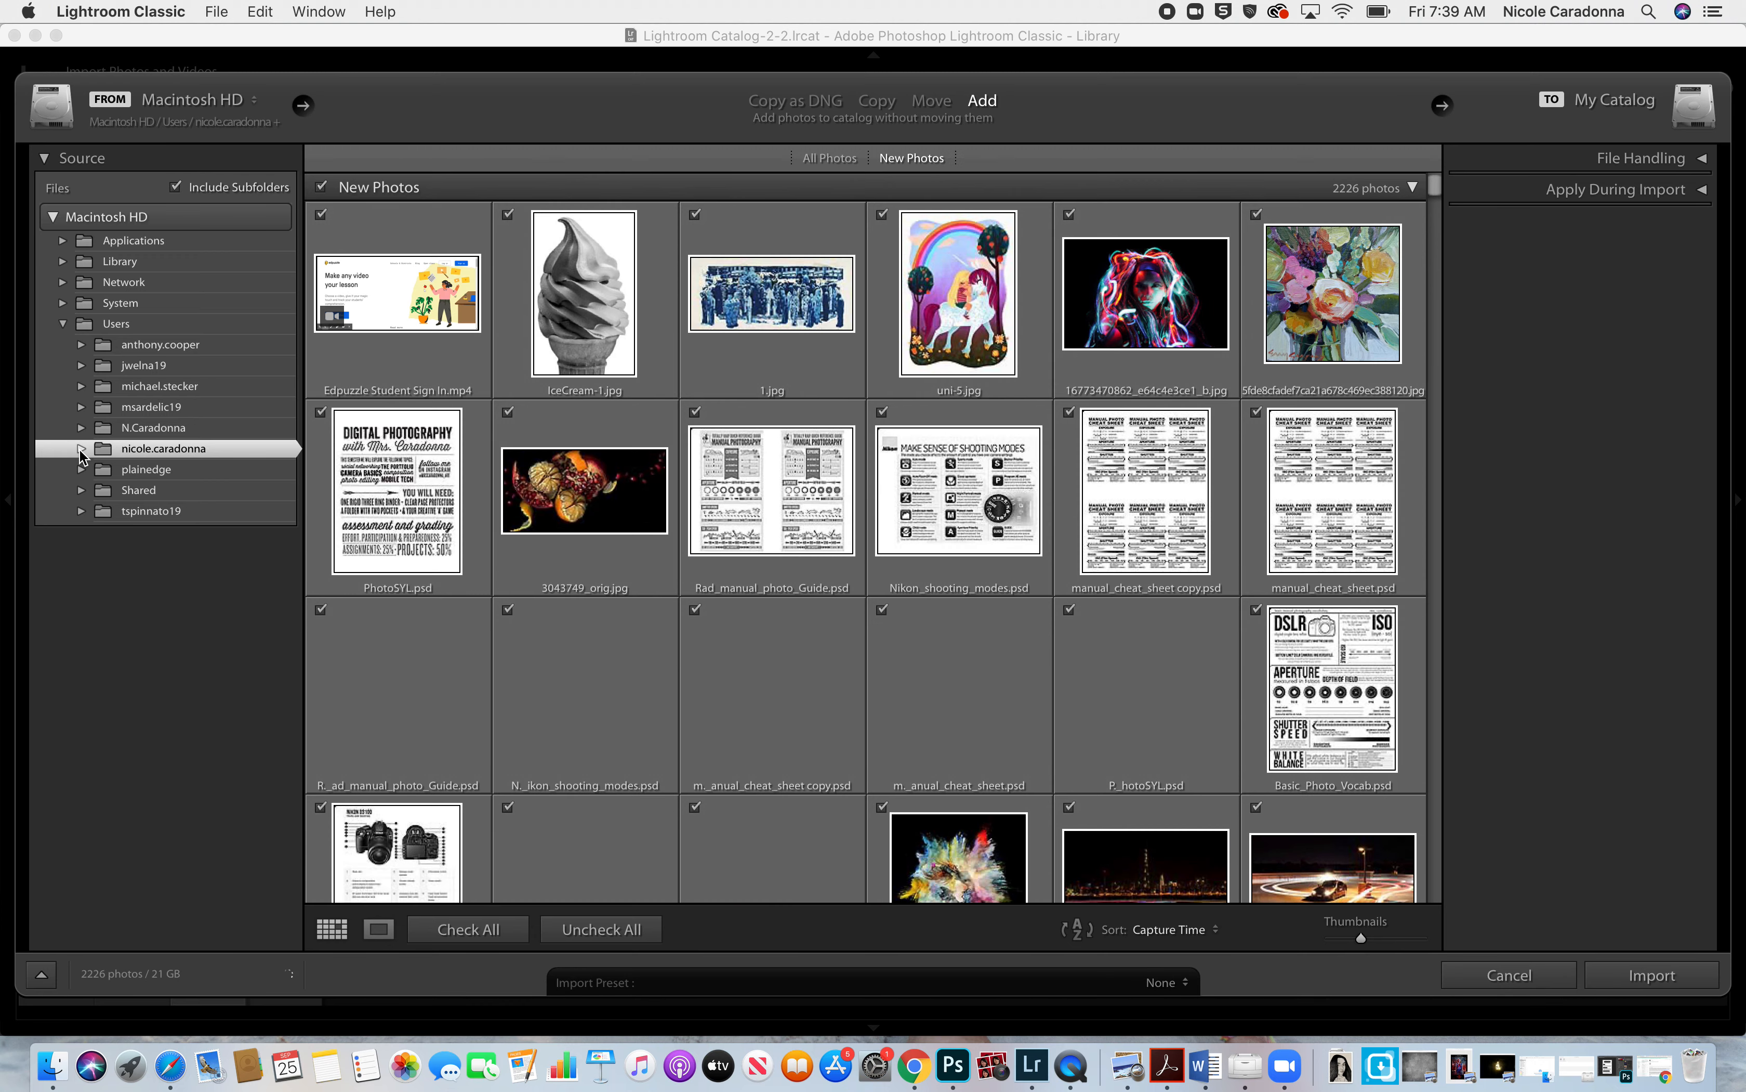
{"action": "left_click", "coordinate": [149, 492]}
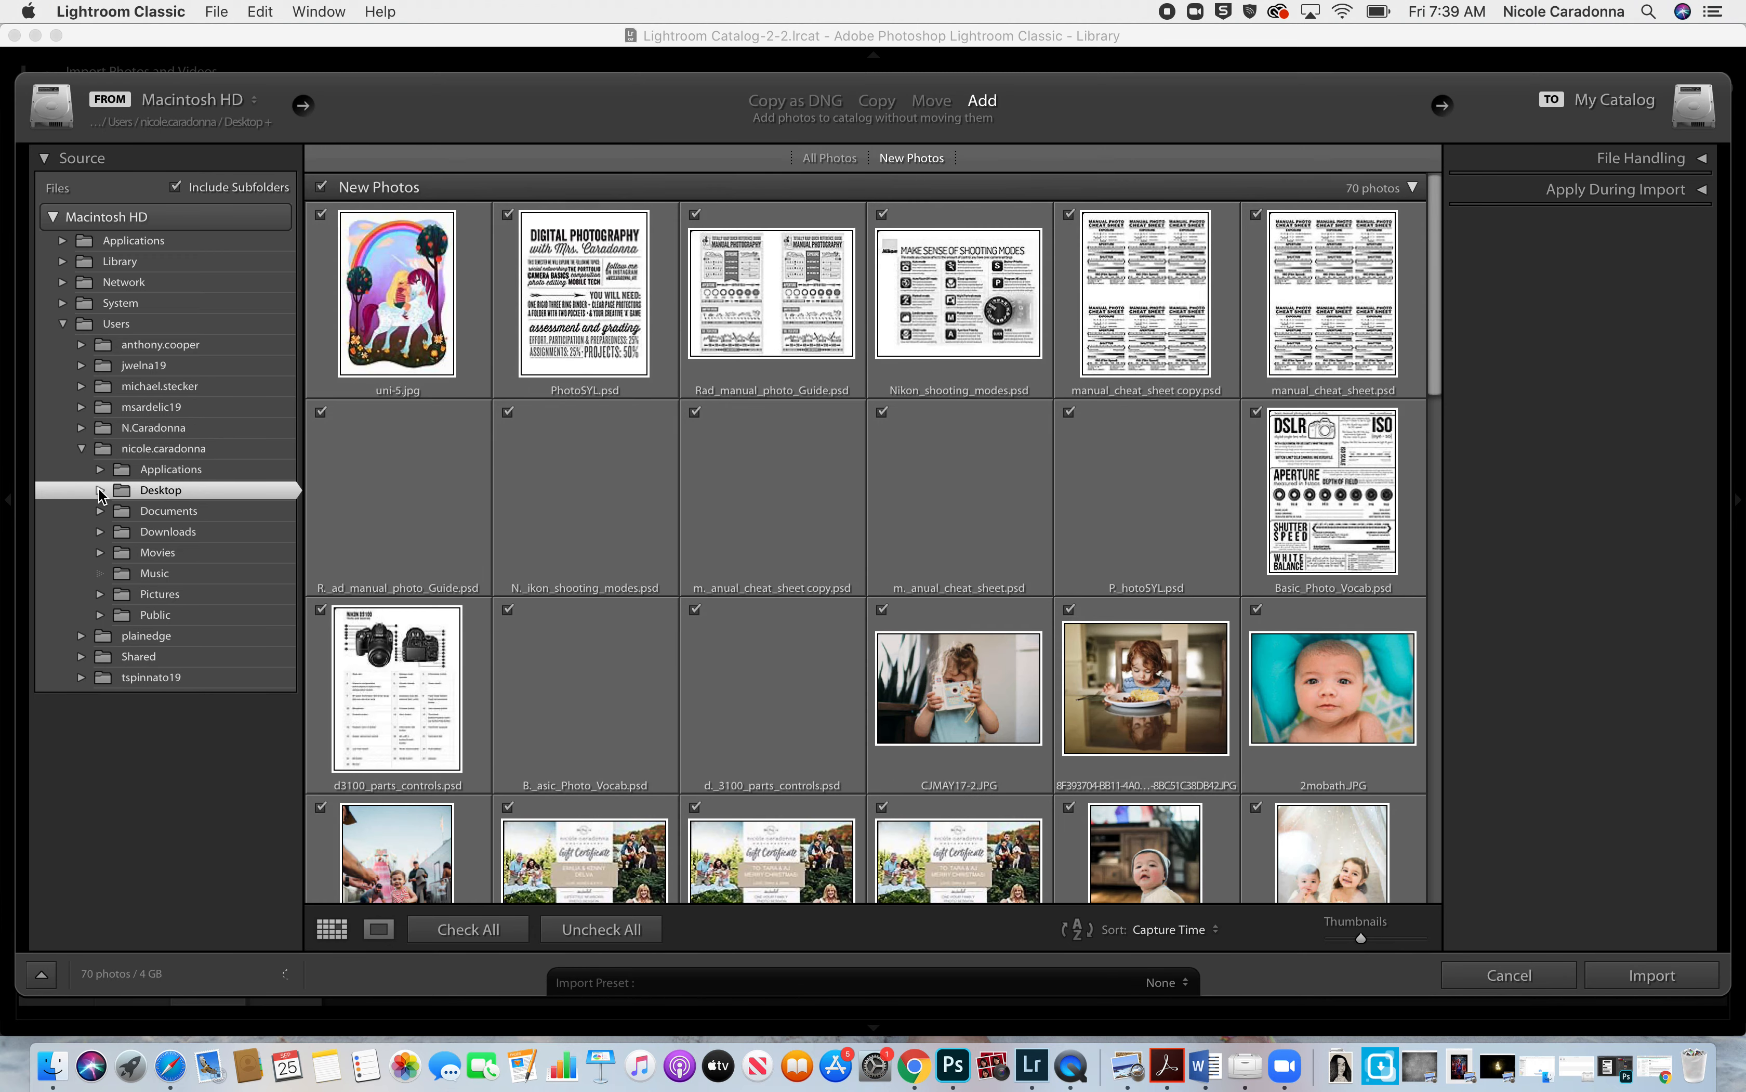
{"action": "left_click", "coordinate": [100, 490]}
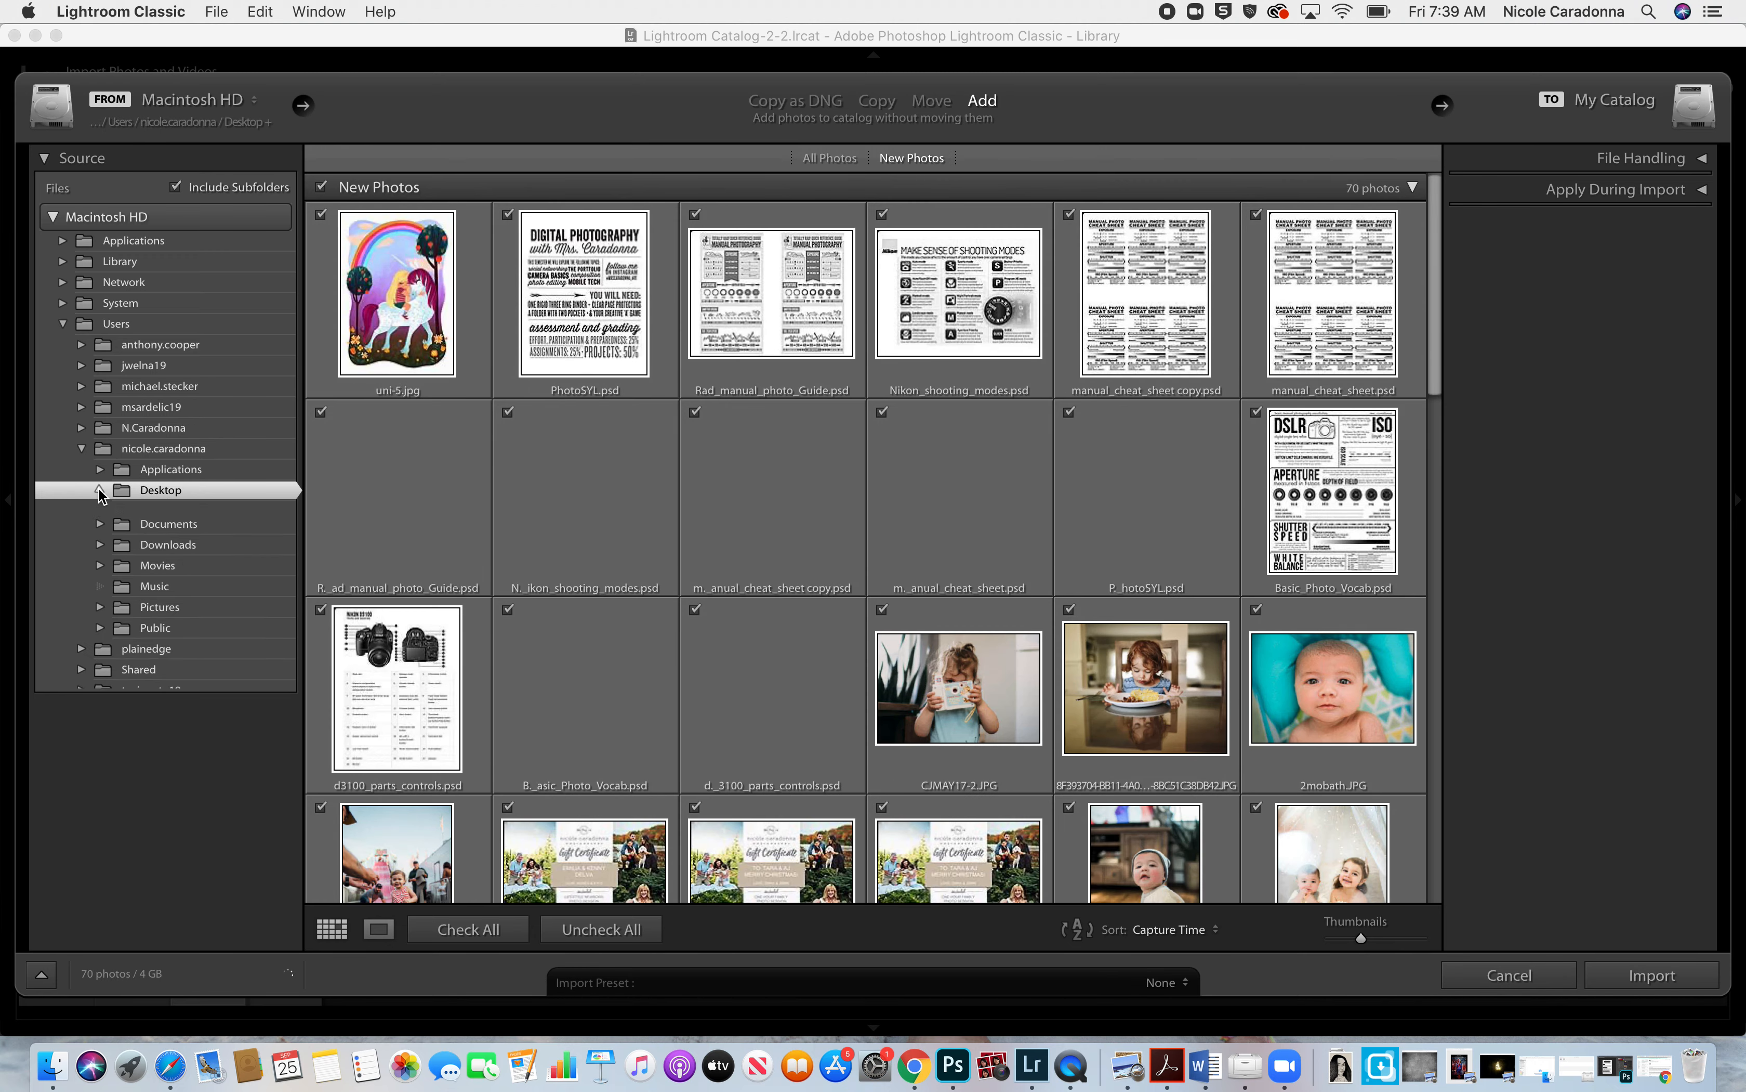
{"action": "left_click", "coordinate": [187, 513]}
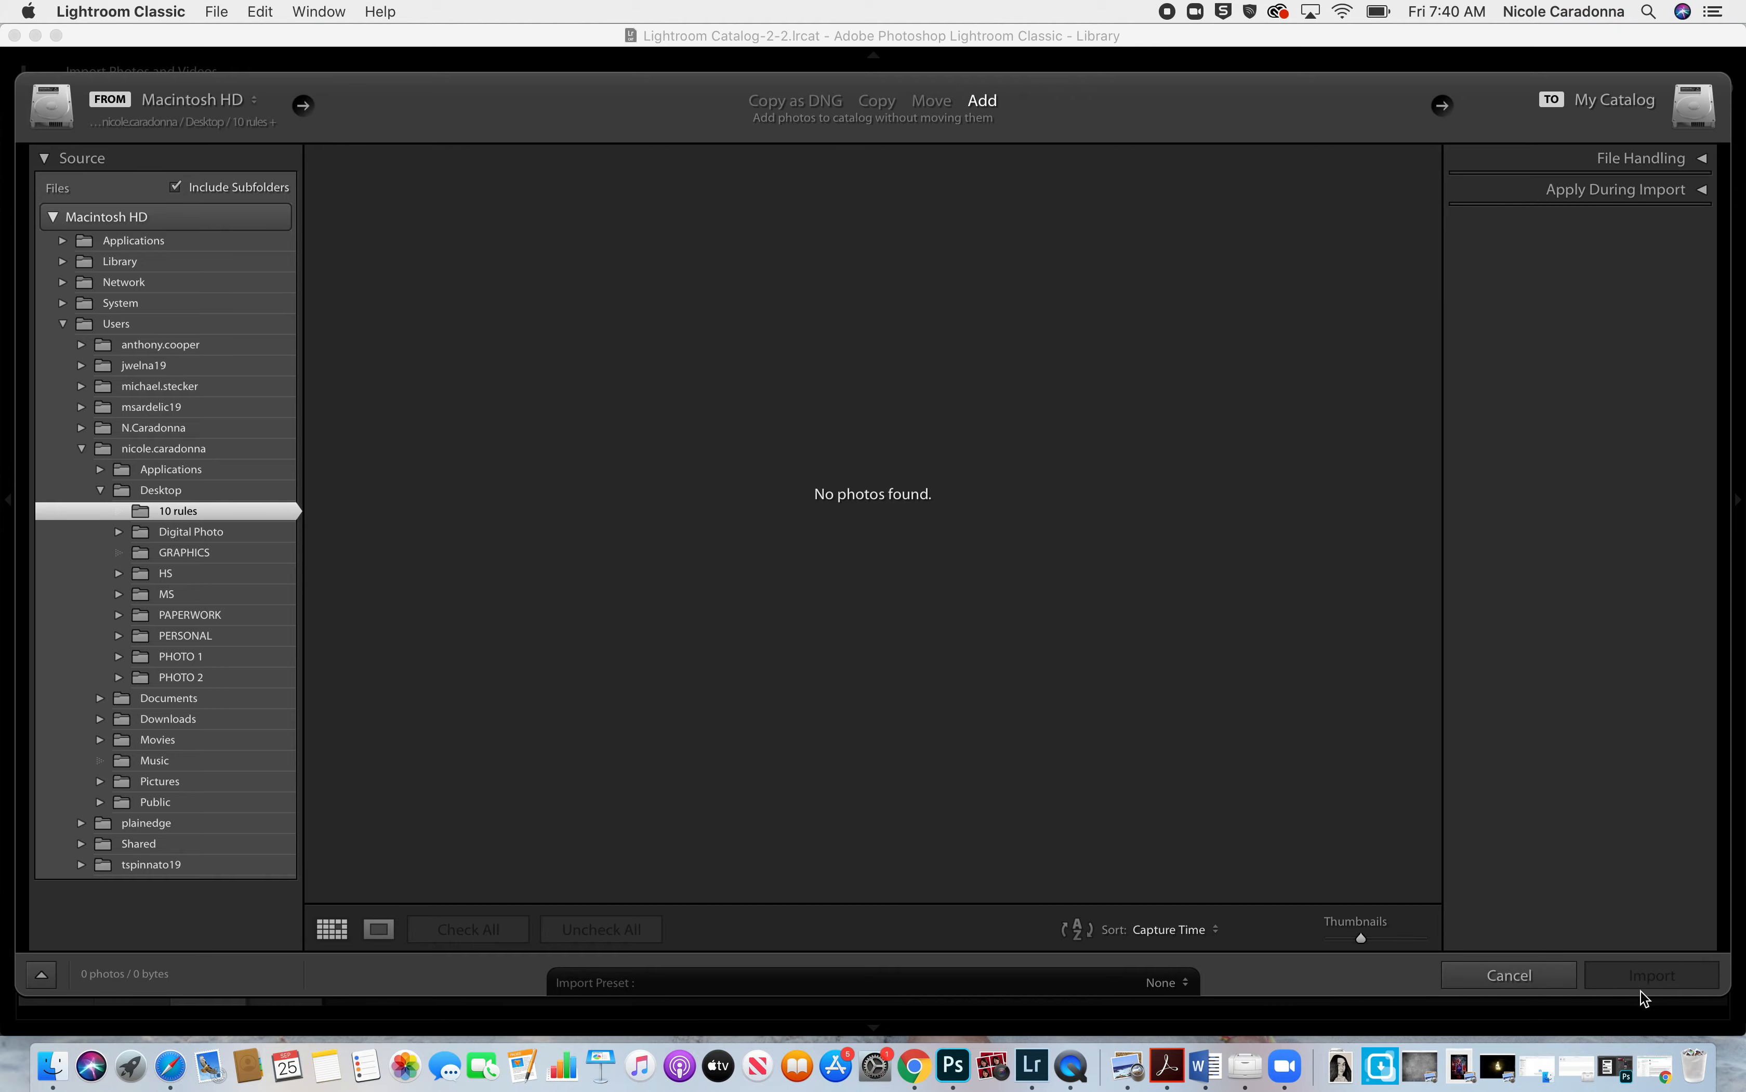
{"action": "left_click", "coordinate": [1502, 981]}
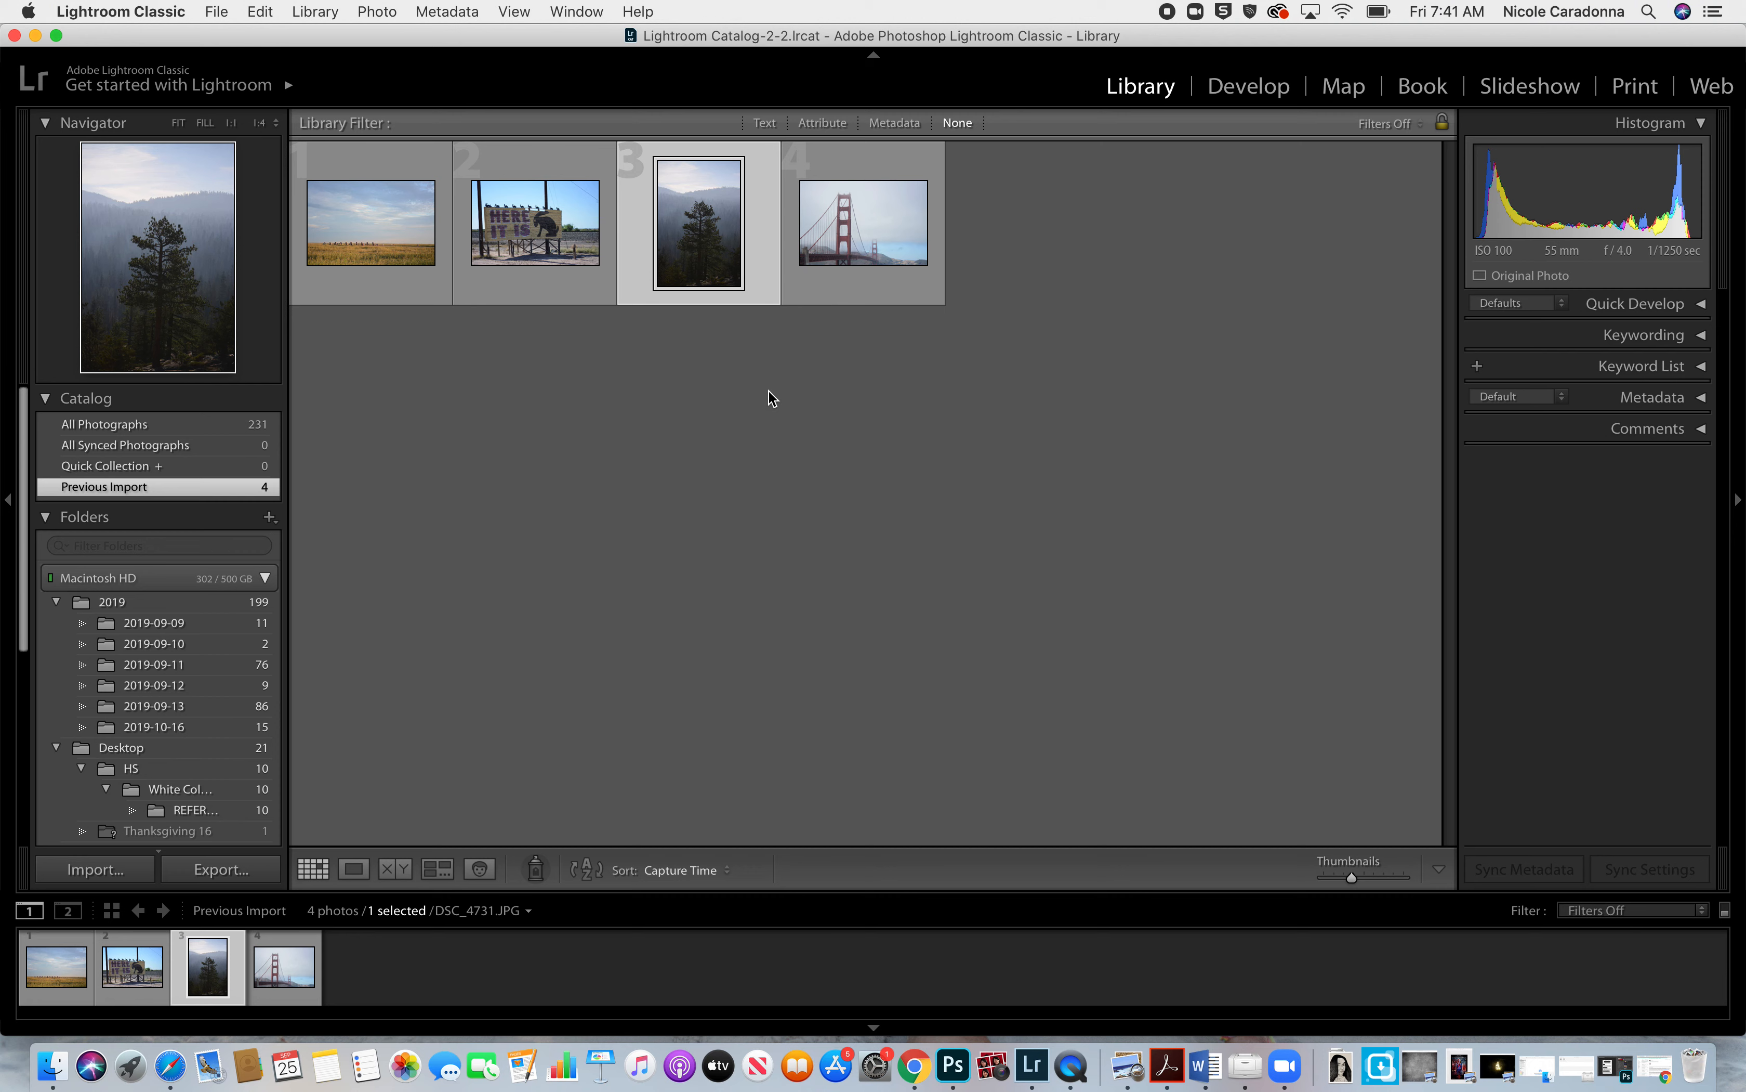
Select all four photos of the previous import in the Library grid.
{"action": "left_click", "coordinate": [380, 173]}
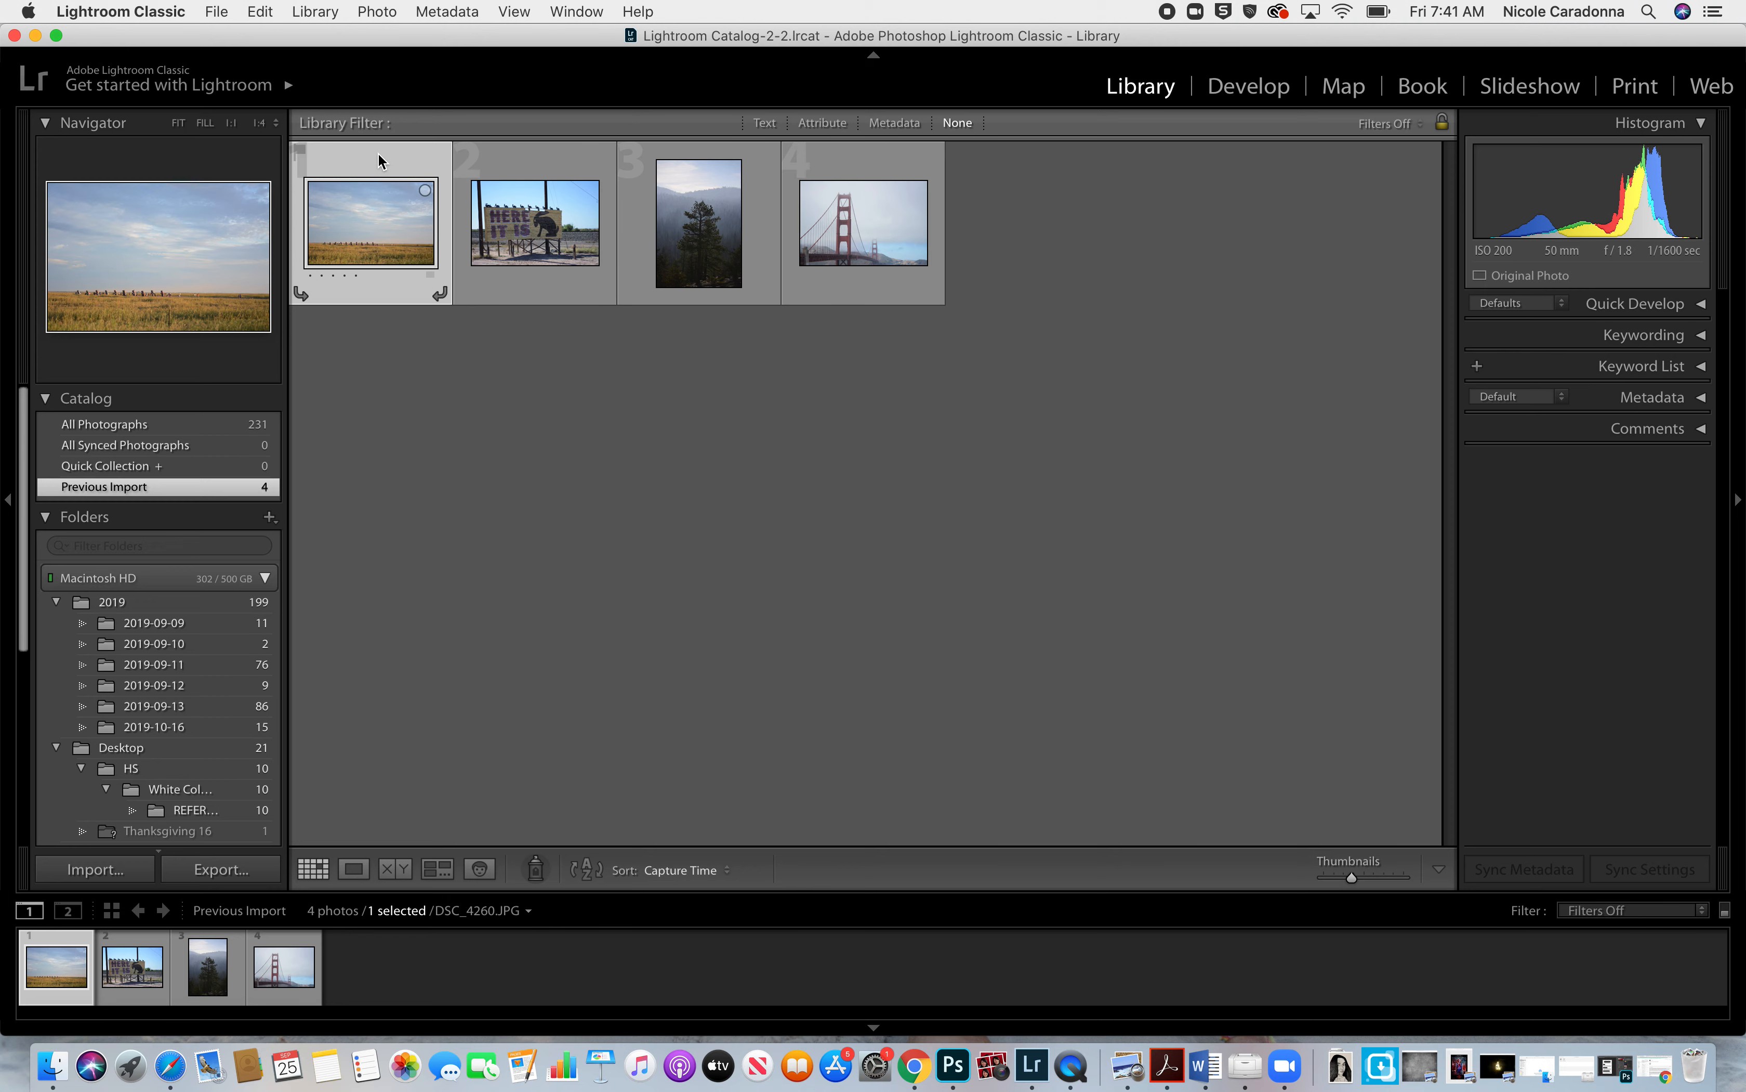
{"action": "left_click", "coordinate": [908, 168], "text": "shift"}
{"action": "left_click", "coordinate": [429, 436]}
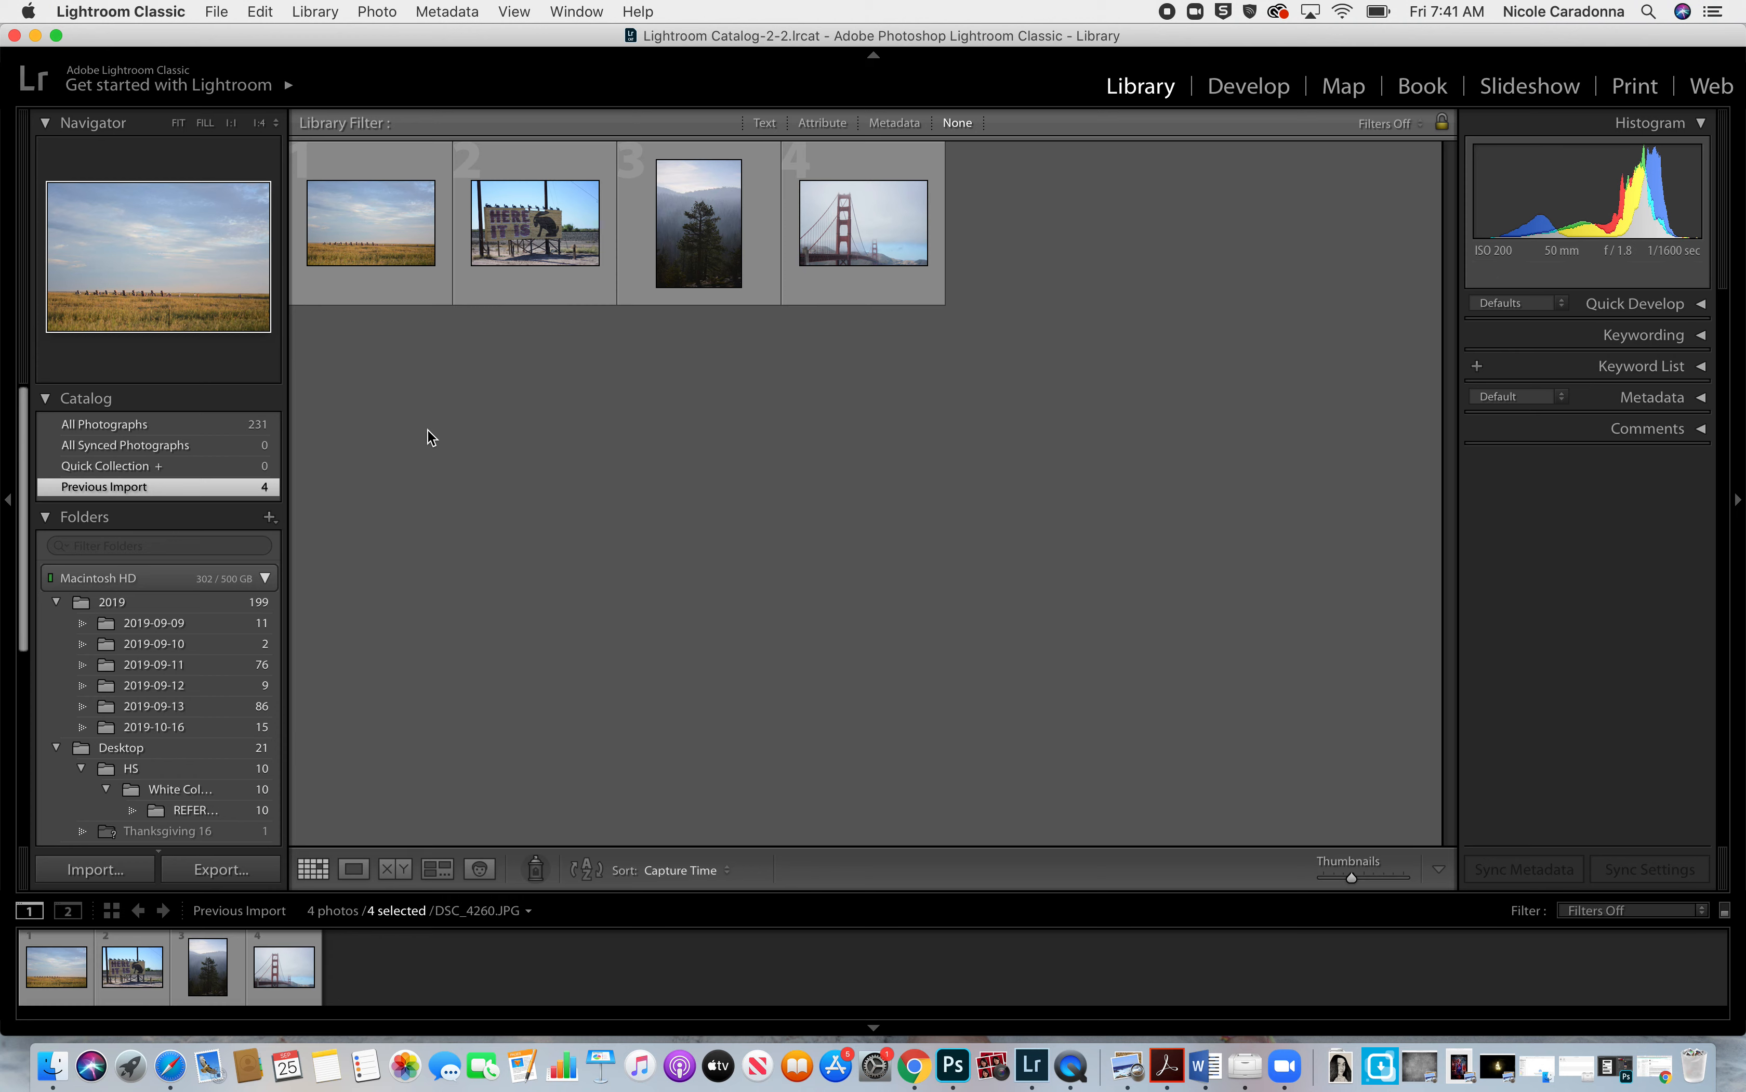
{"action": "left_click", "coordinate": [351, 165]}
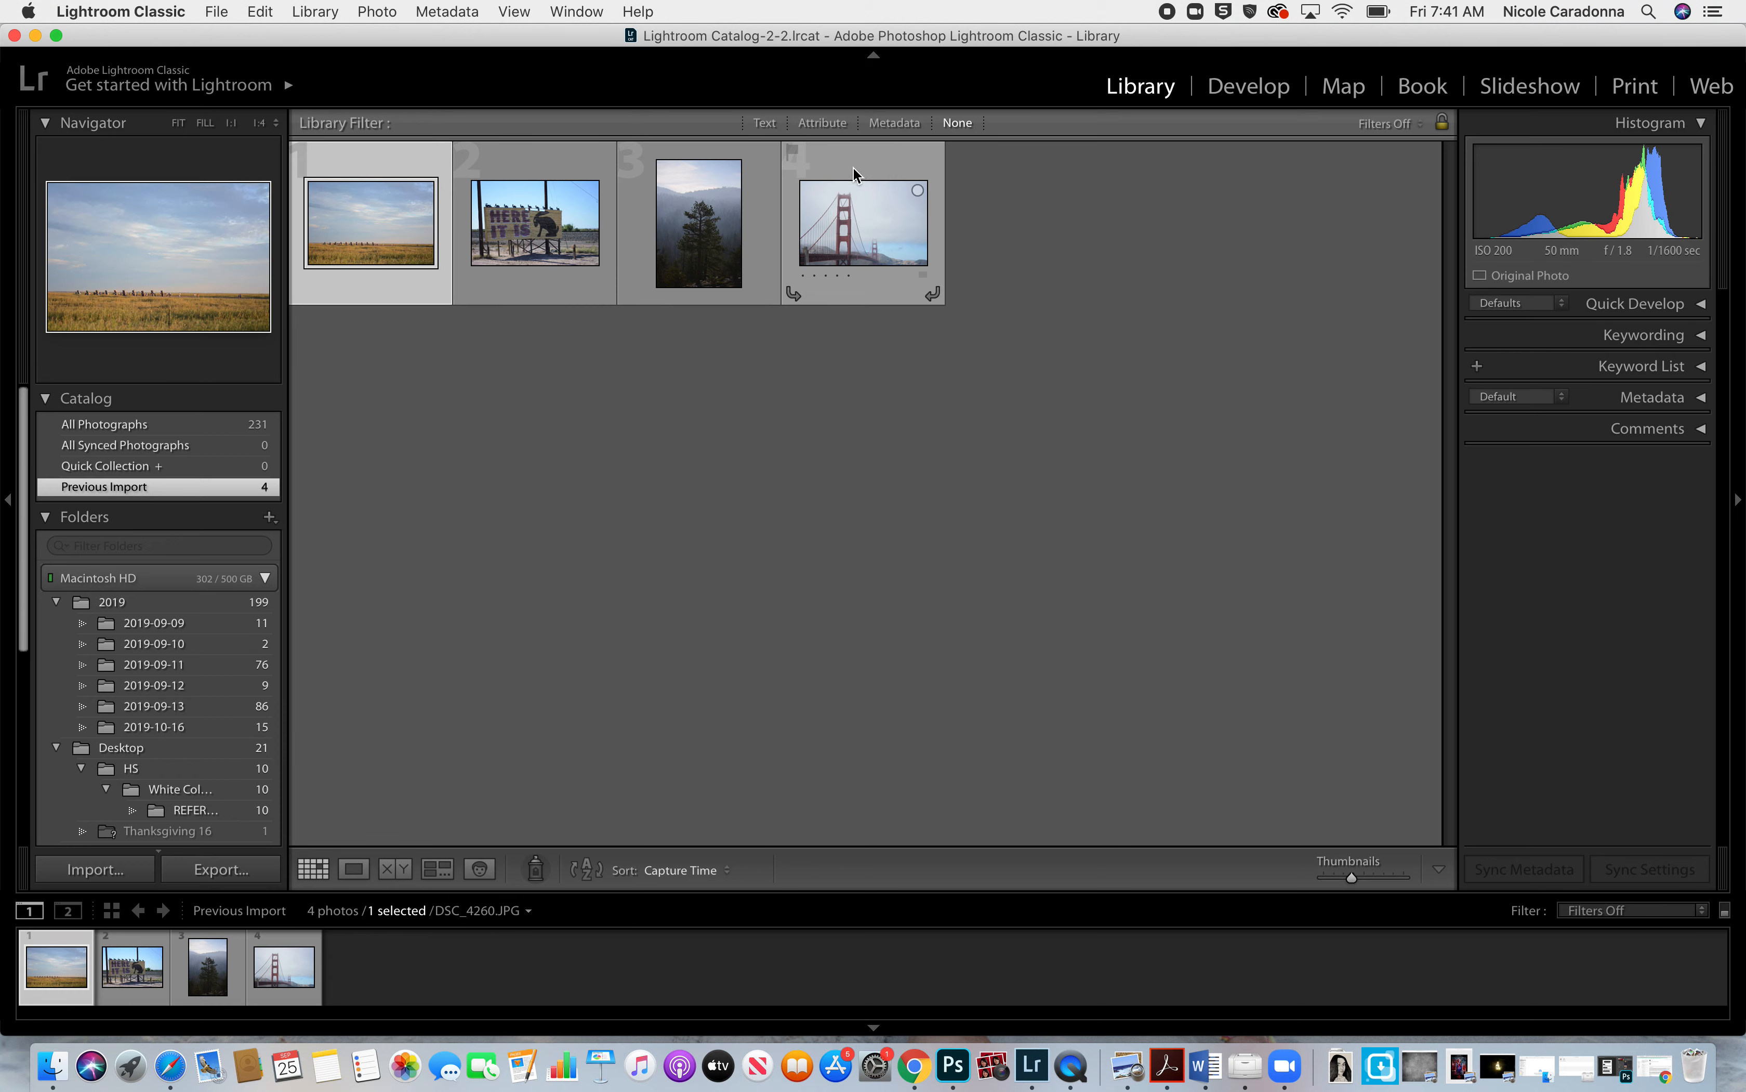
{"action": "key", "text": "super+a"}
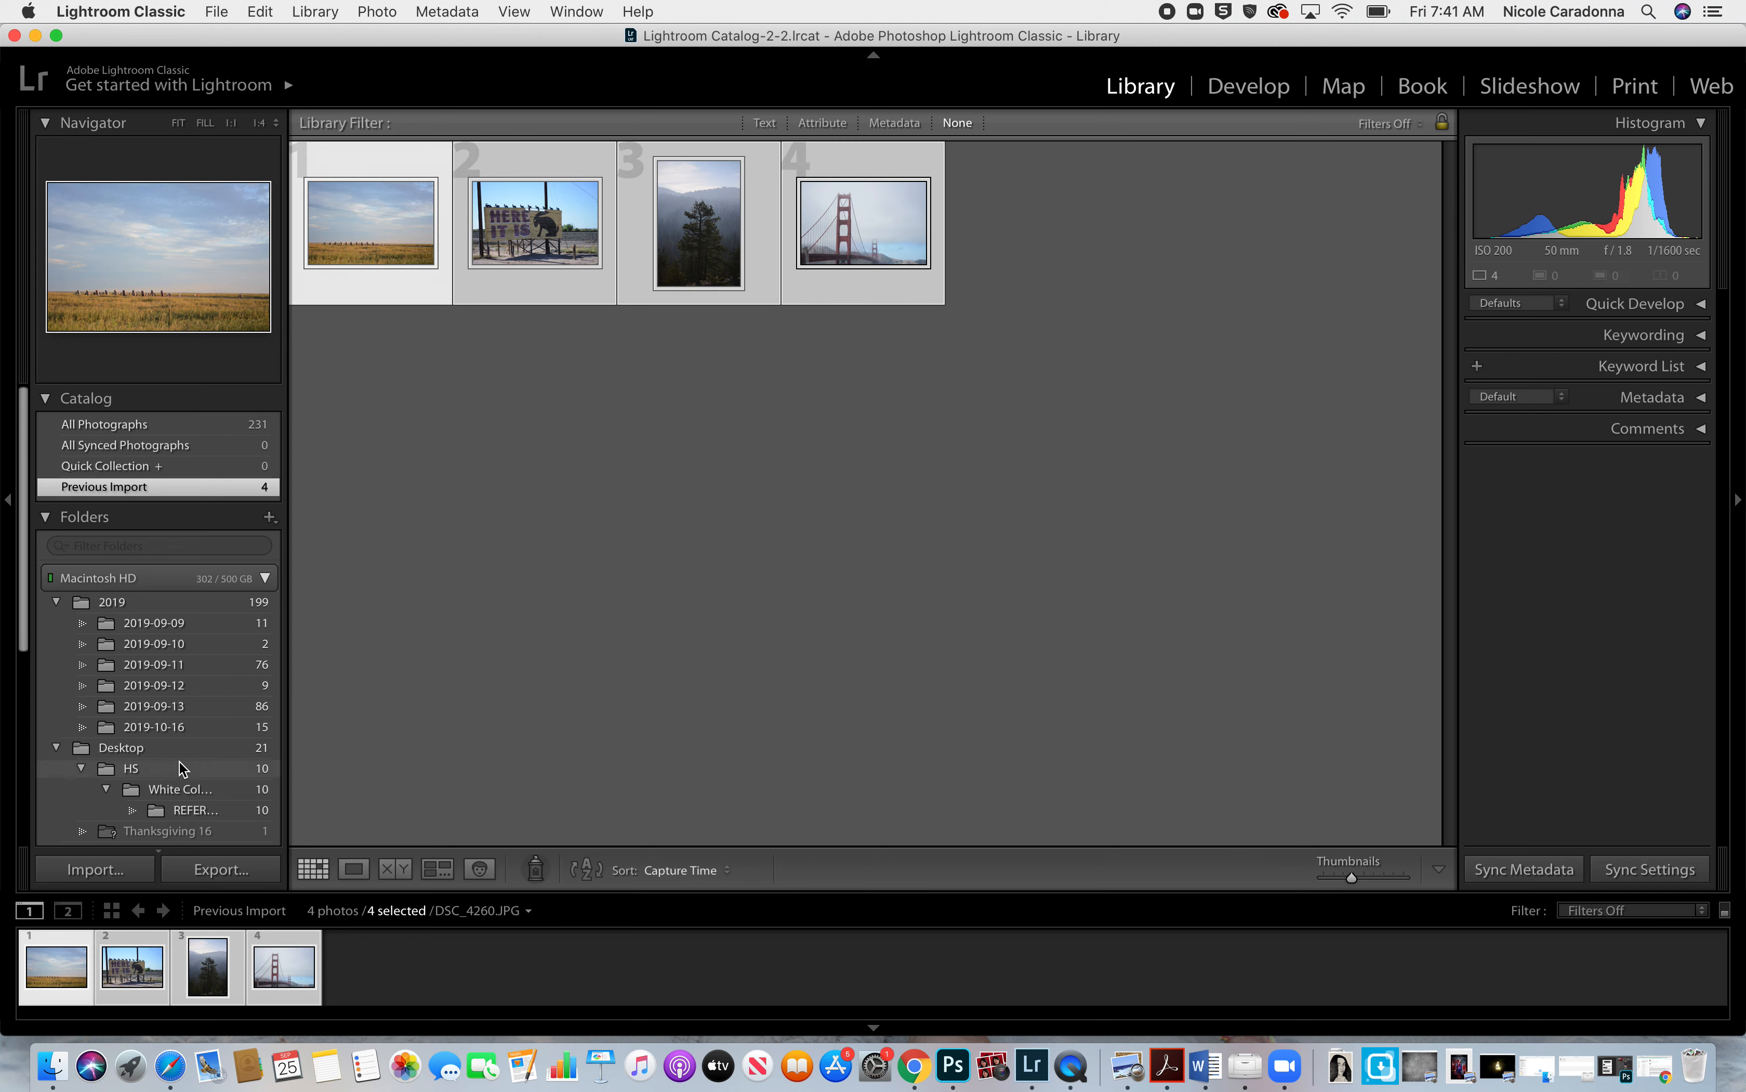
Create a collection named 10 Rules that includes the selected photos.
{"action": "scroll", "coordinate": [180, 768], "scroll_direction": "down", "scroll_amount": 1}
{"action": "scroll", "coordinate": [181, 768], "scroll_direction": "down", "scroll_amount": 5}
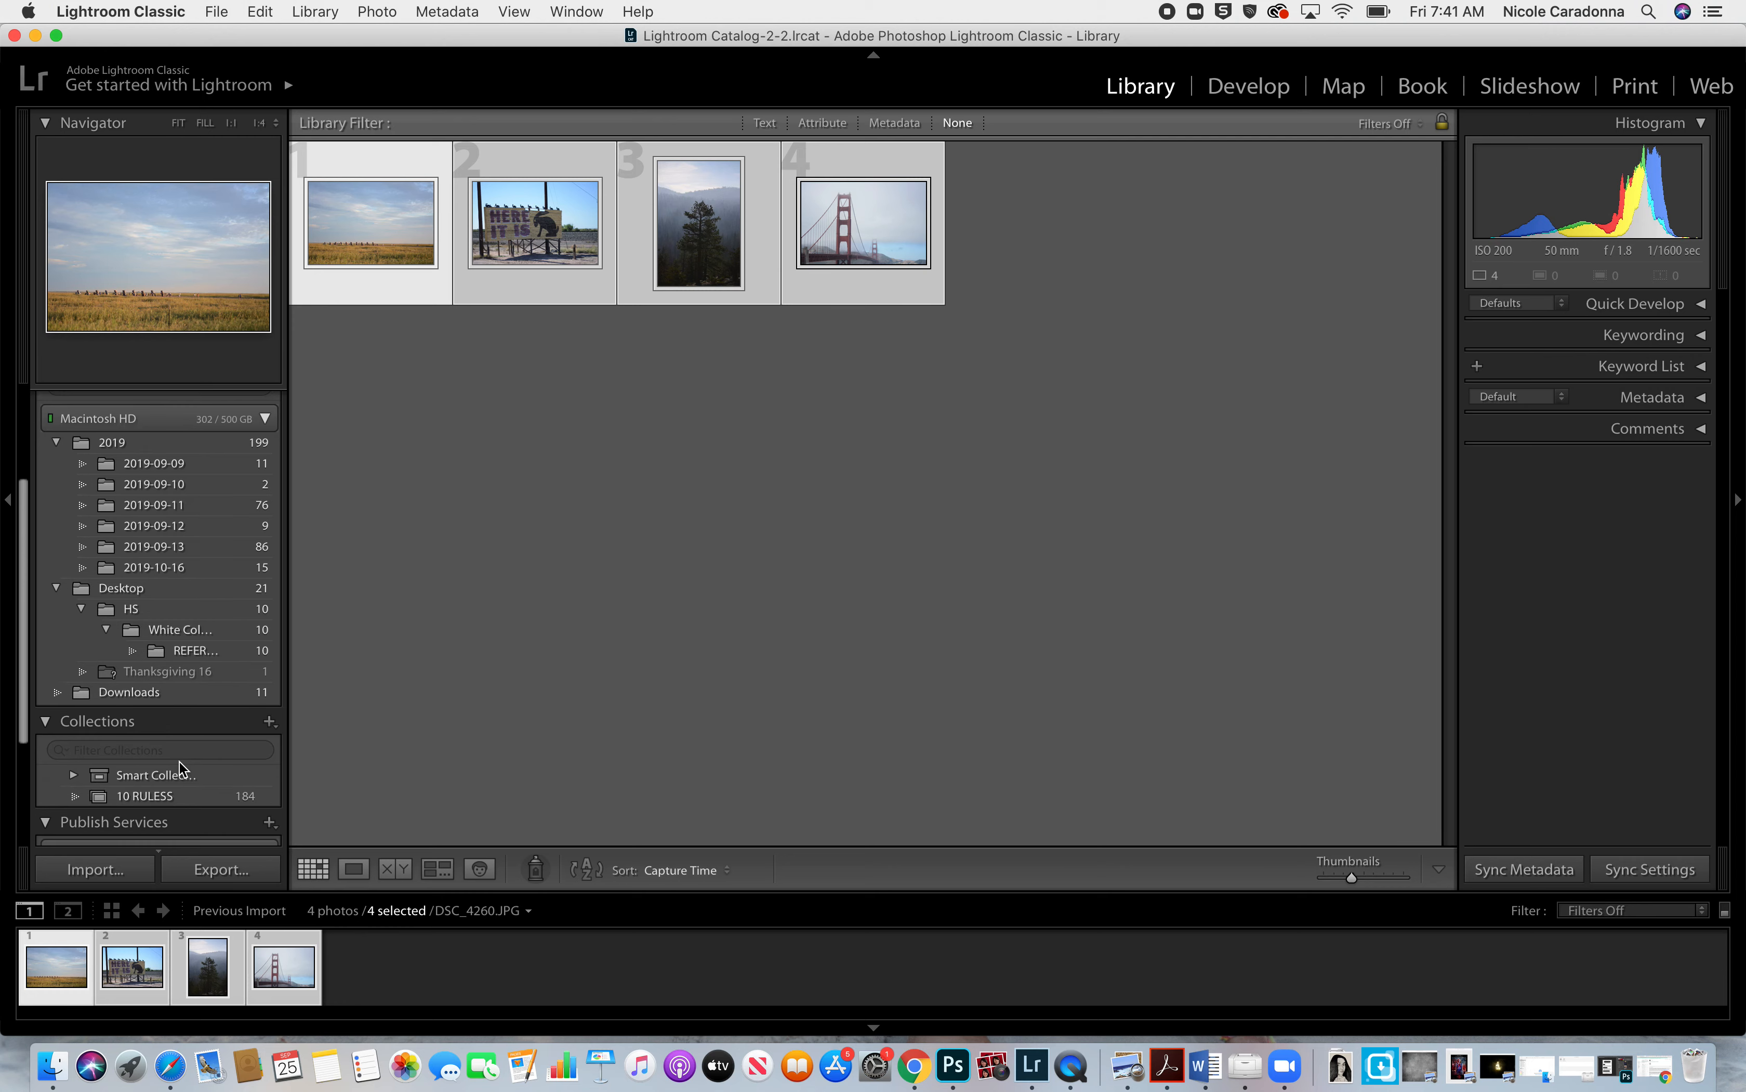
{"action": "scroll", "coordinate": [181, 769], "scroll_direction": "down", "scroll_amount": 2}
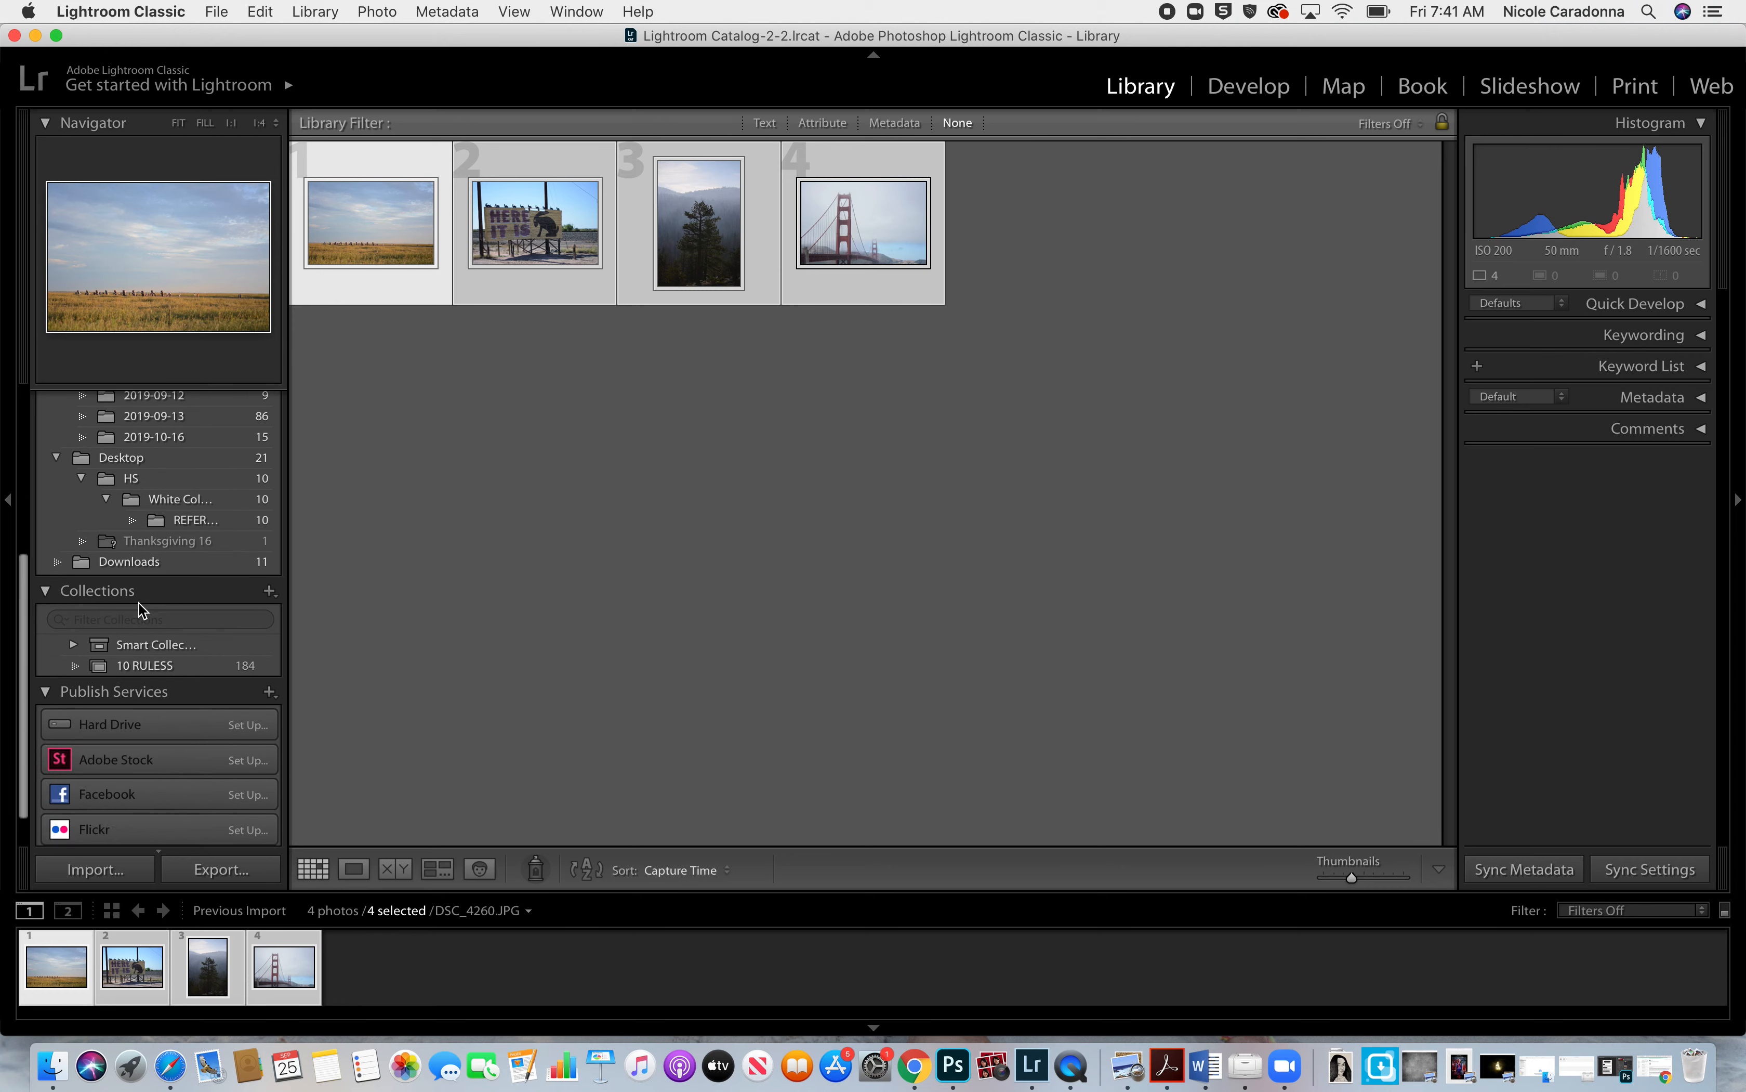
{"action": "left_click", "coordinate": [270, 592]}
{"action": "left_click", "coordinate": [300, 612]}
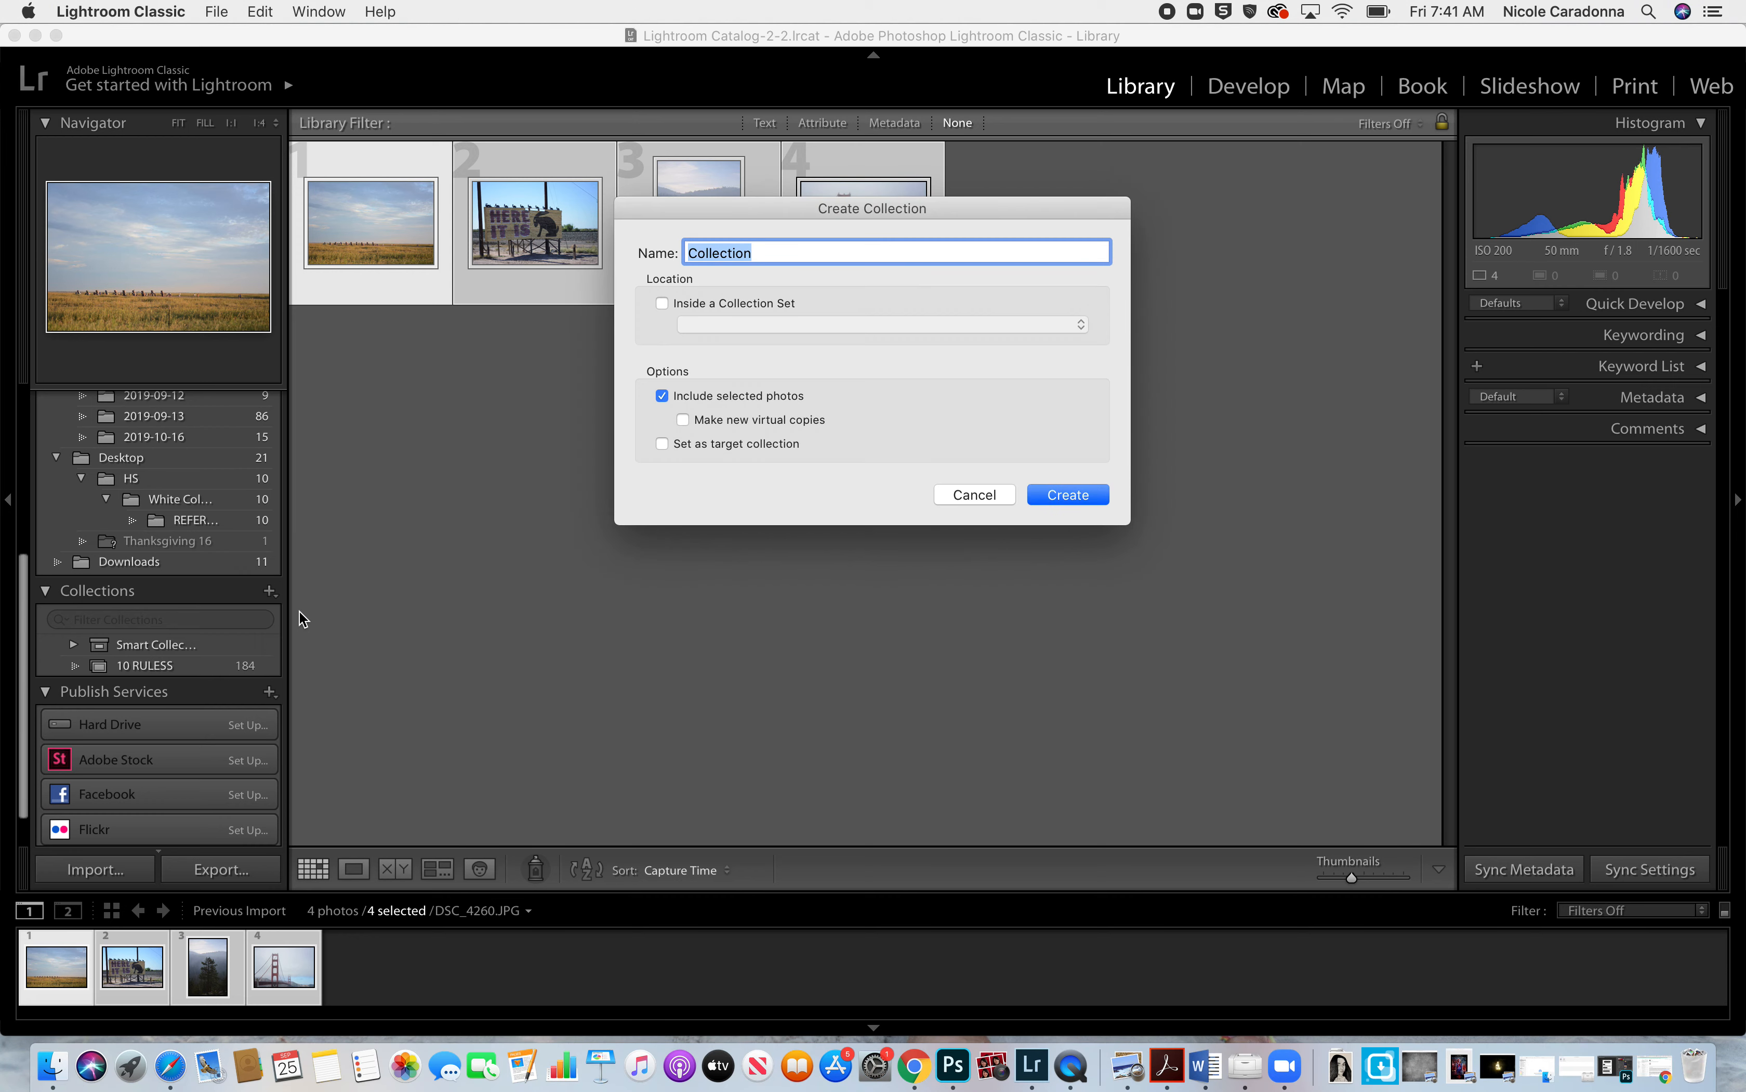
{"action": "type", "text": "10 "}
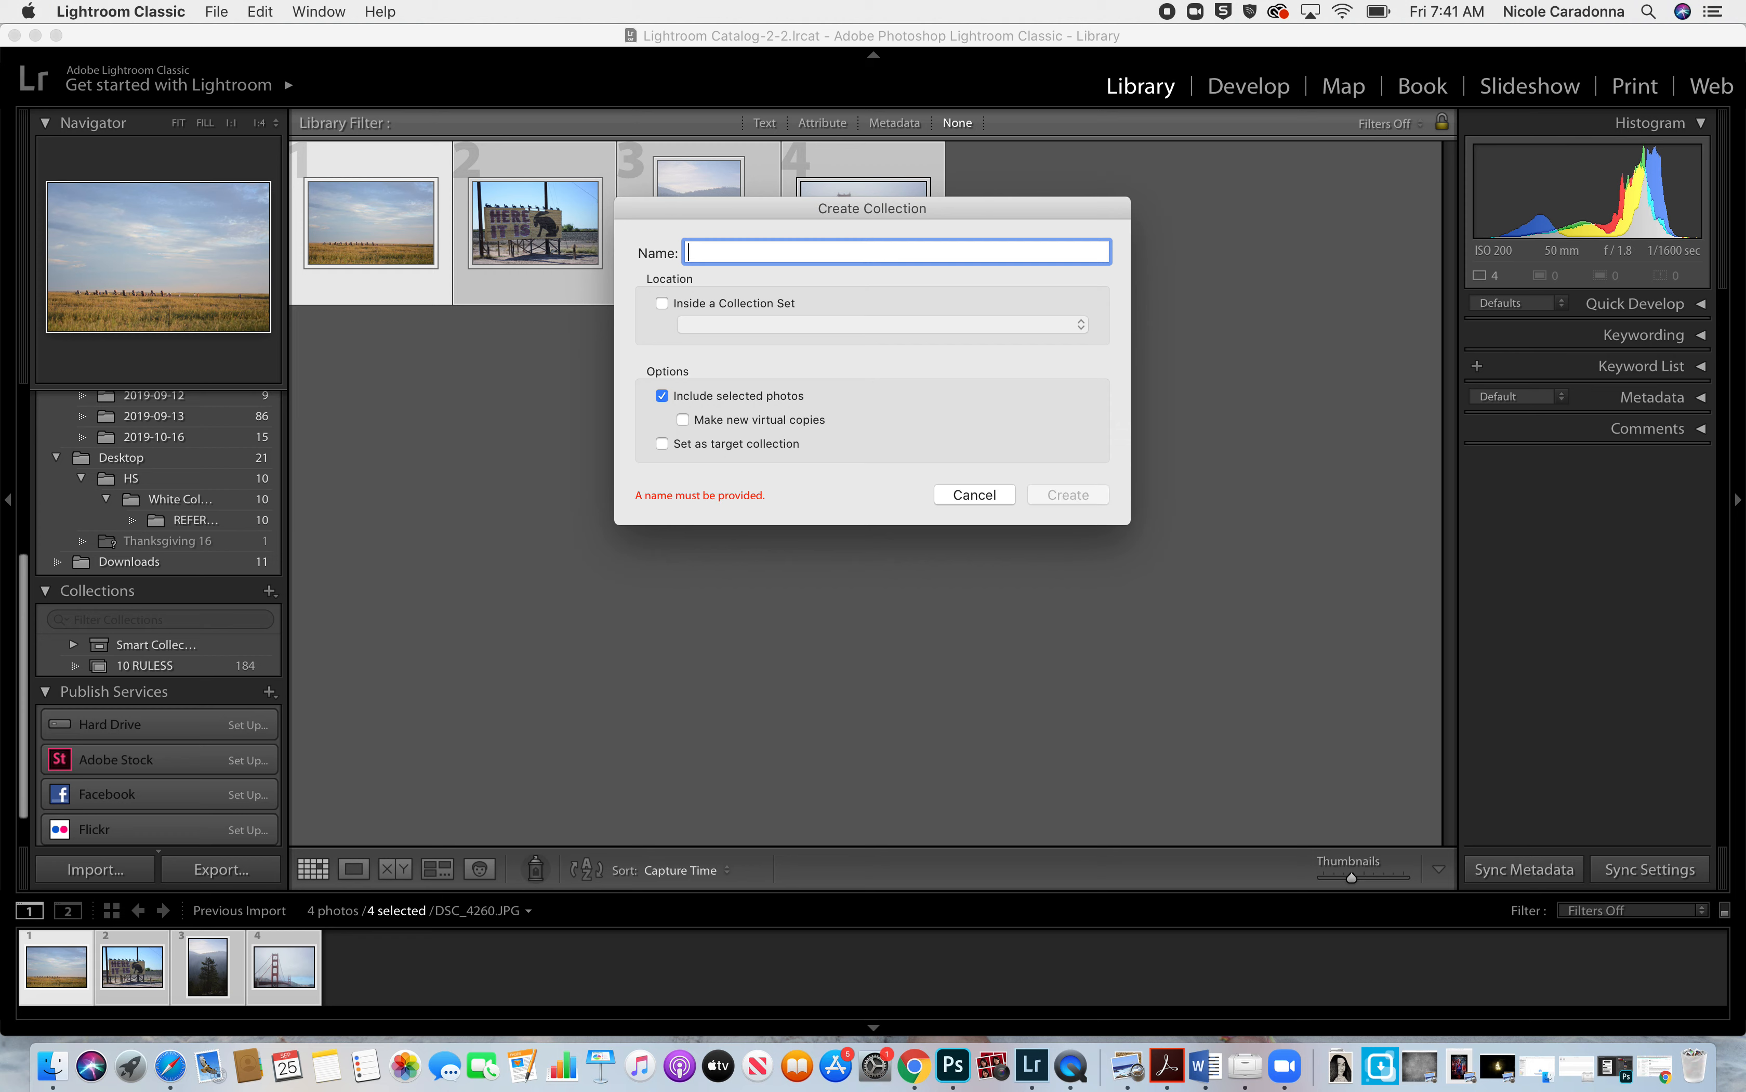
{"action": "type", "text": "Rules"}
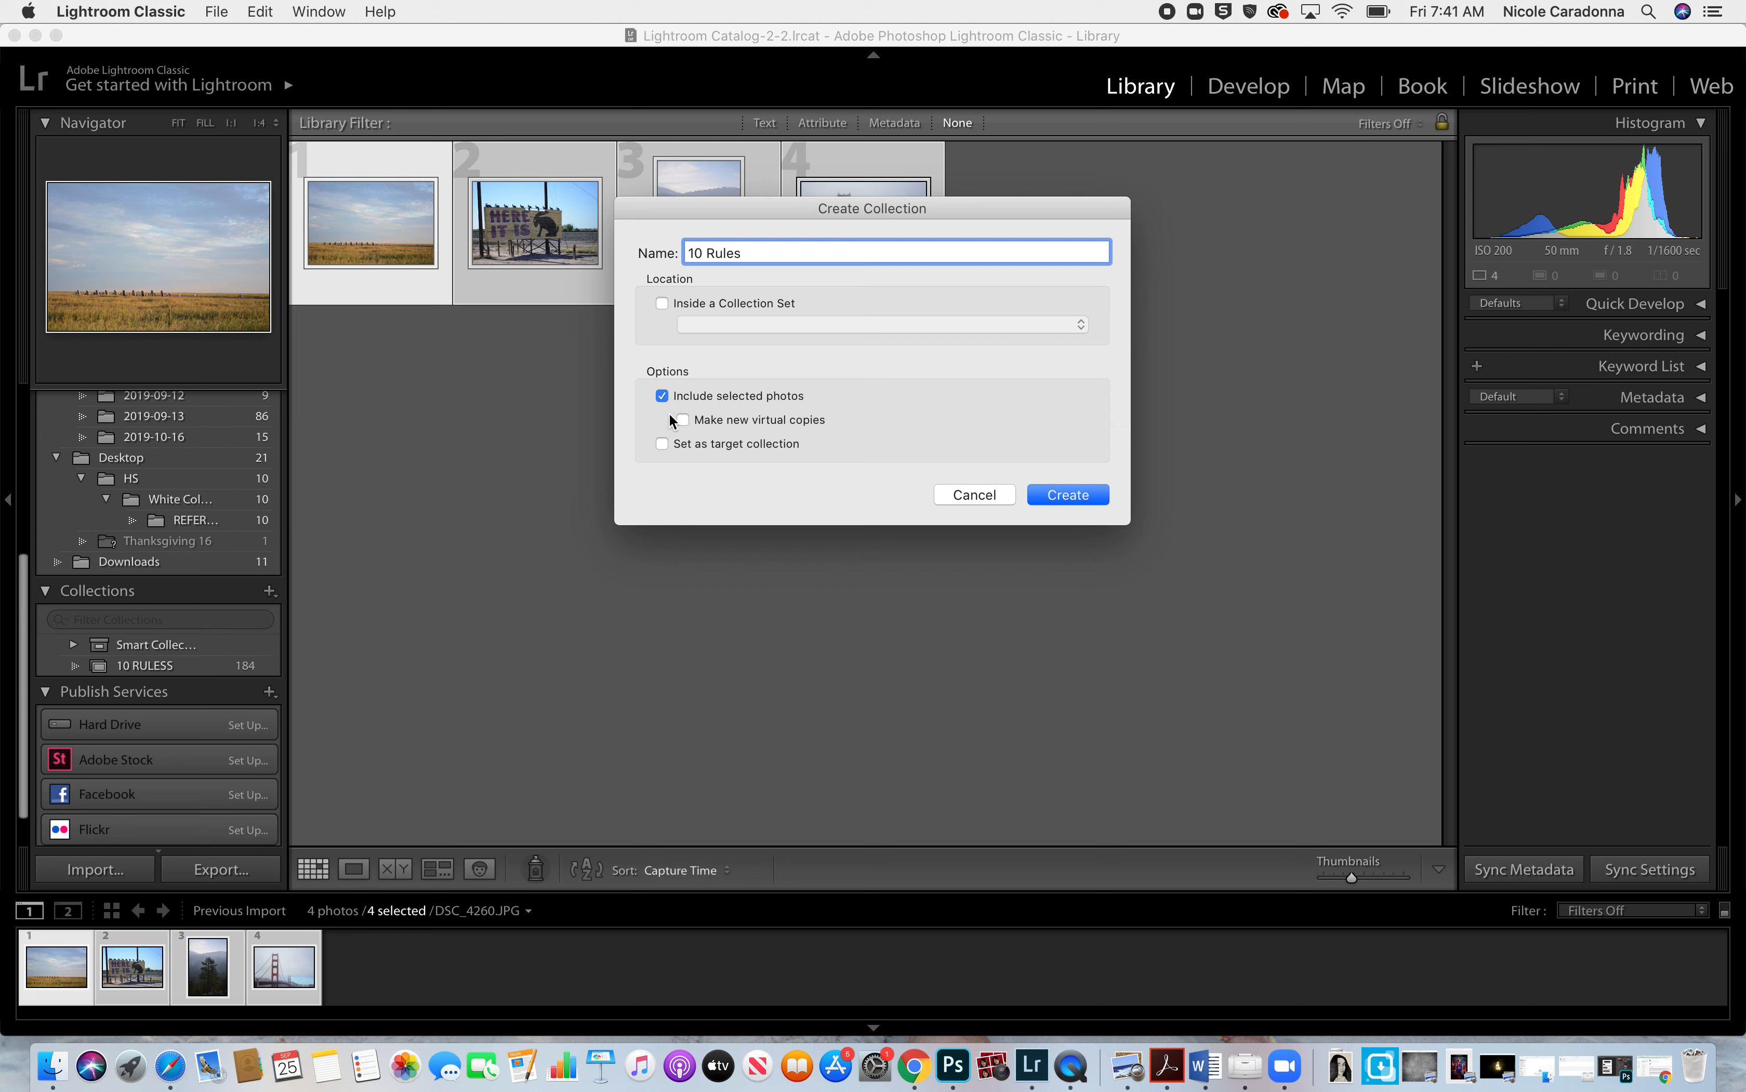
{"action": "left_click", "coordinate": [1083, 499]}
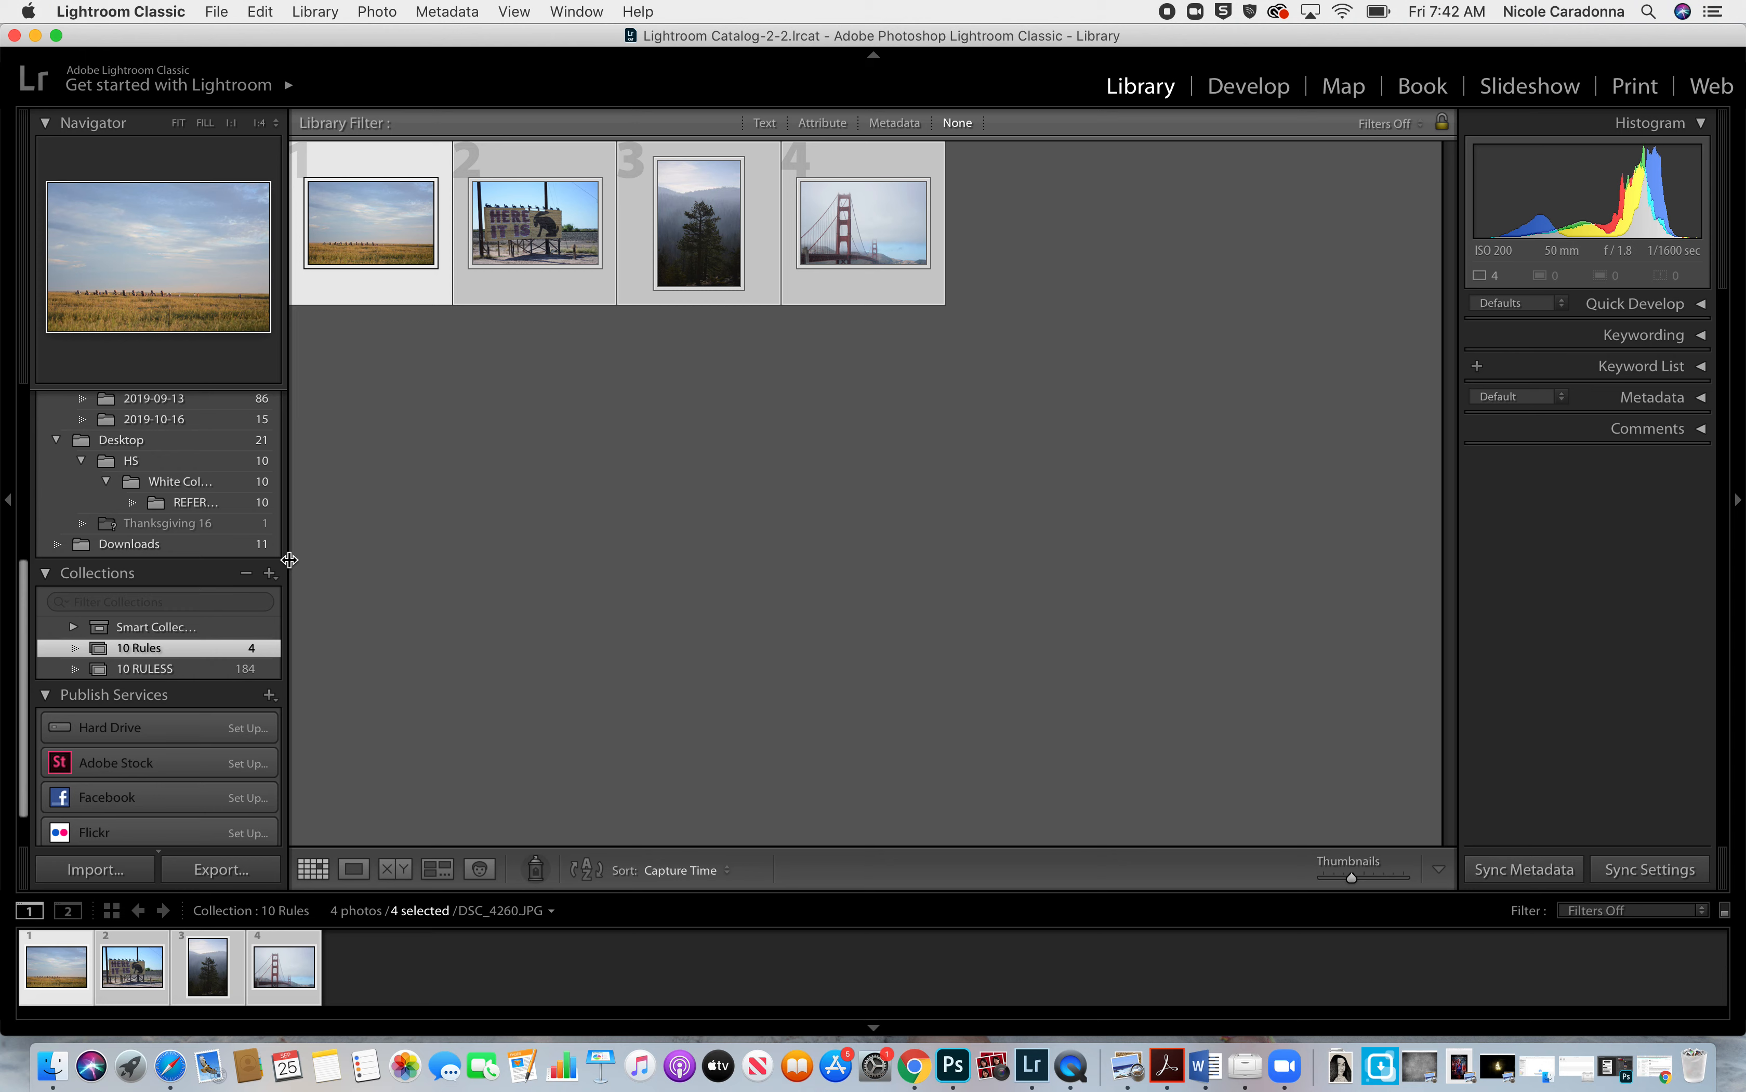
Clear the photo selection and open the HERE IT IS billboard photo in the Develop module.
{"action": "left_click", "coordinate": [416, 393]}
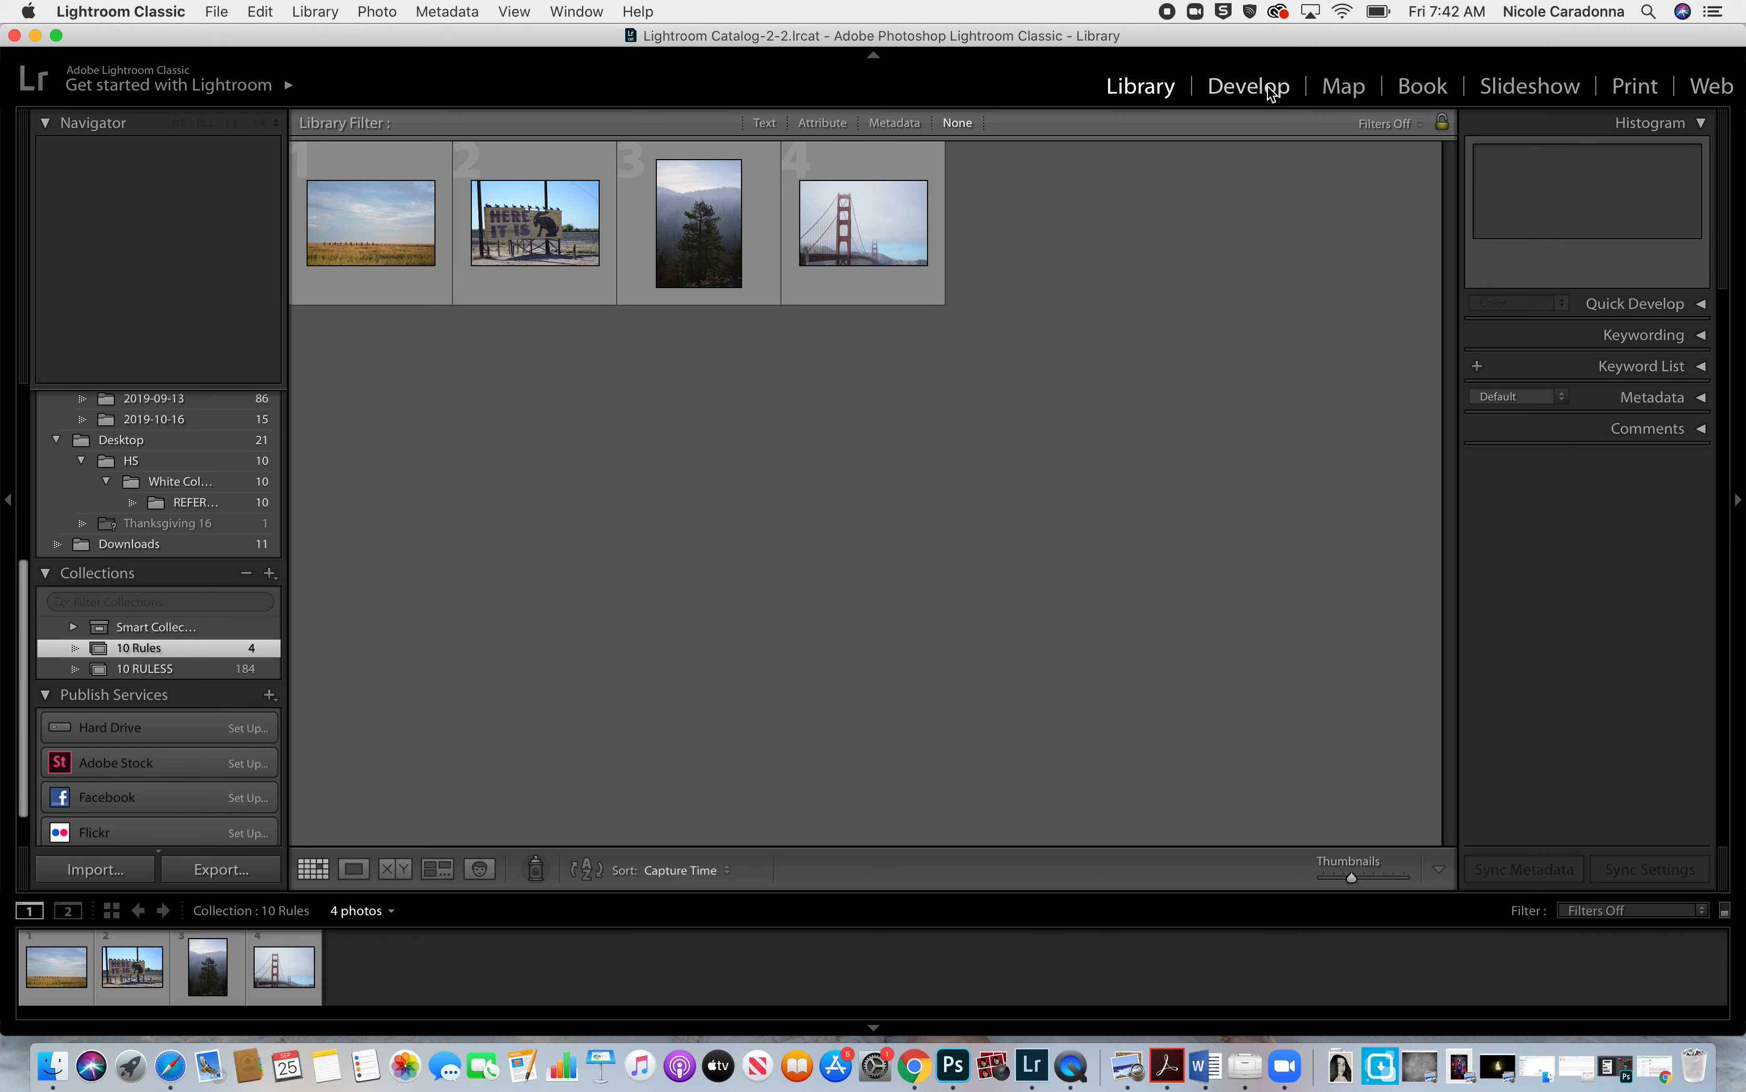
{"action": "left_click", "coordinate": [1271, 92]}
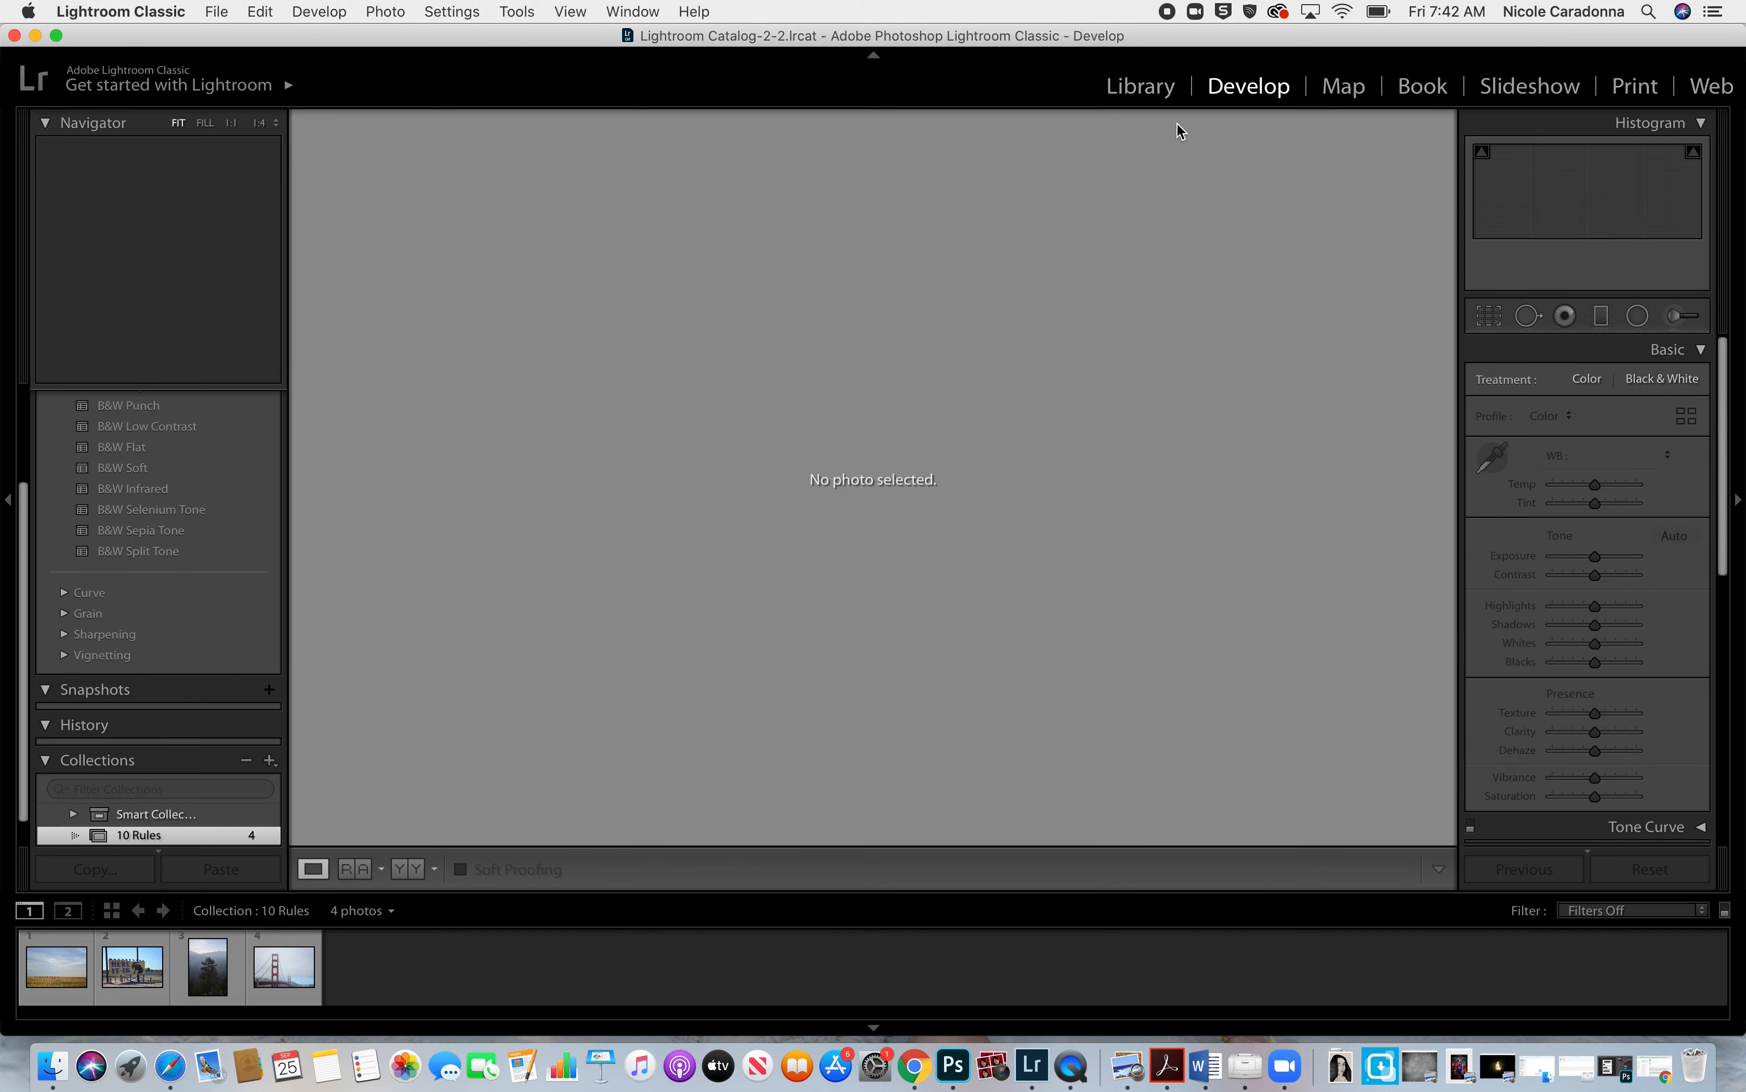
{"action": "left_click", "coordinate": [132, 1002]}
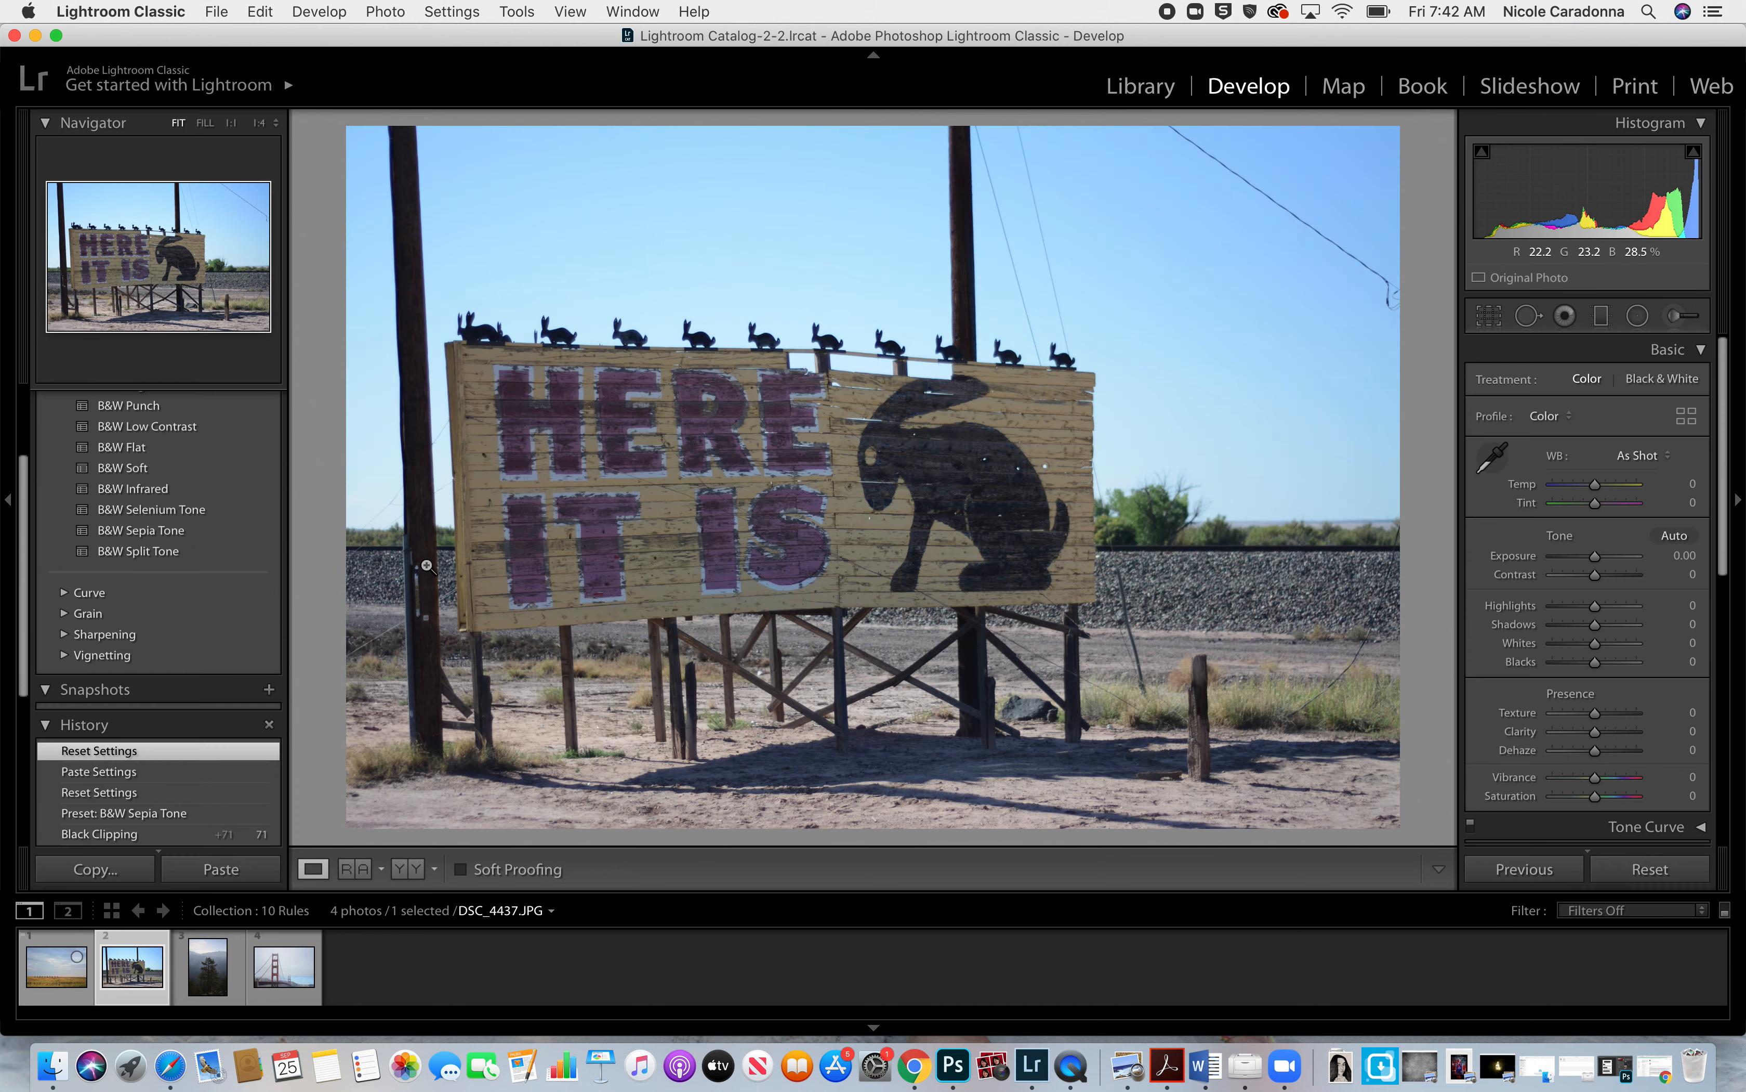
Inspect the billboard photo at 1:1 magnification and return to the whole-image view.
{"action": "scroll", "coordinate": [158, 542], "scroll_direction": "up", "scroll_amount": 5}
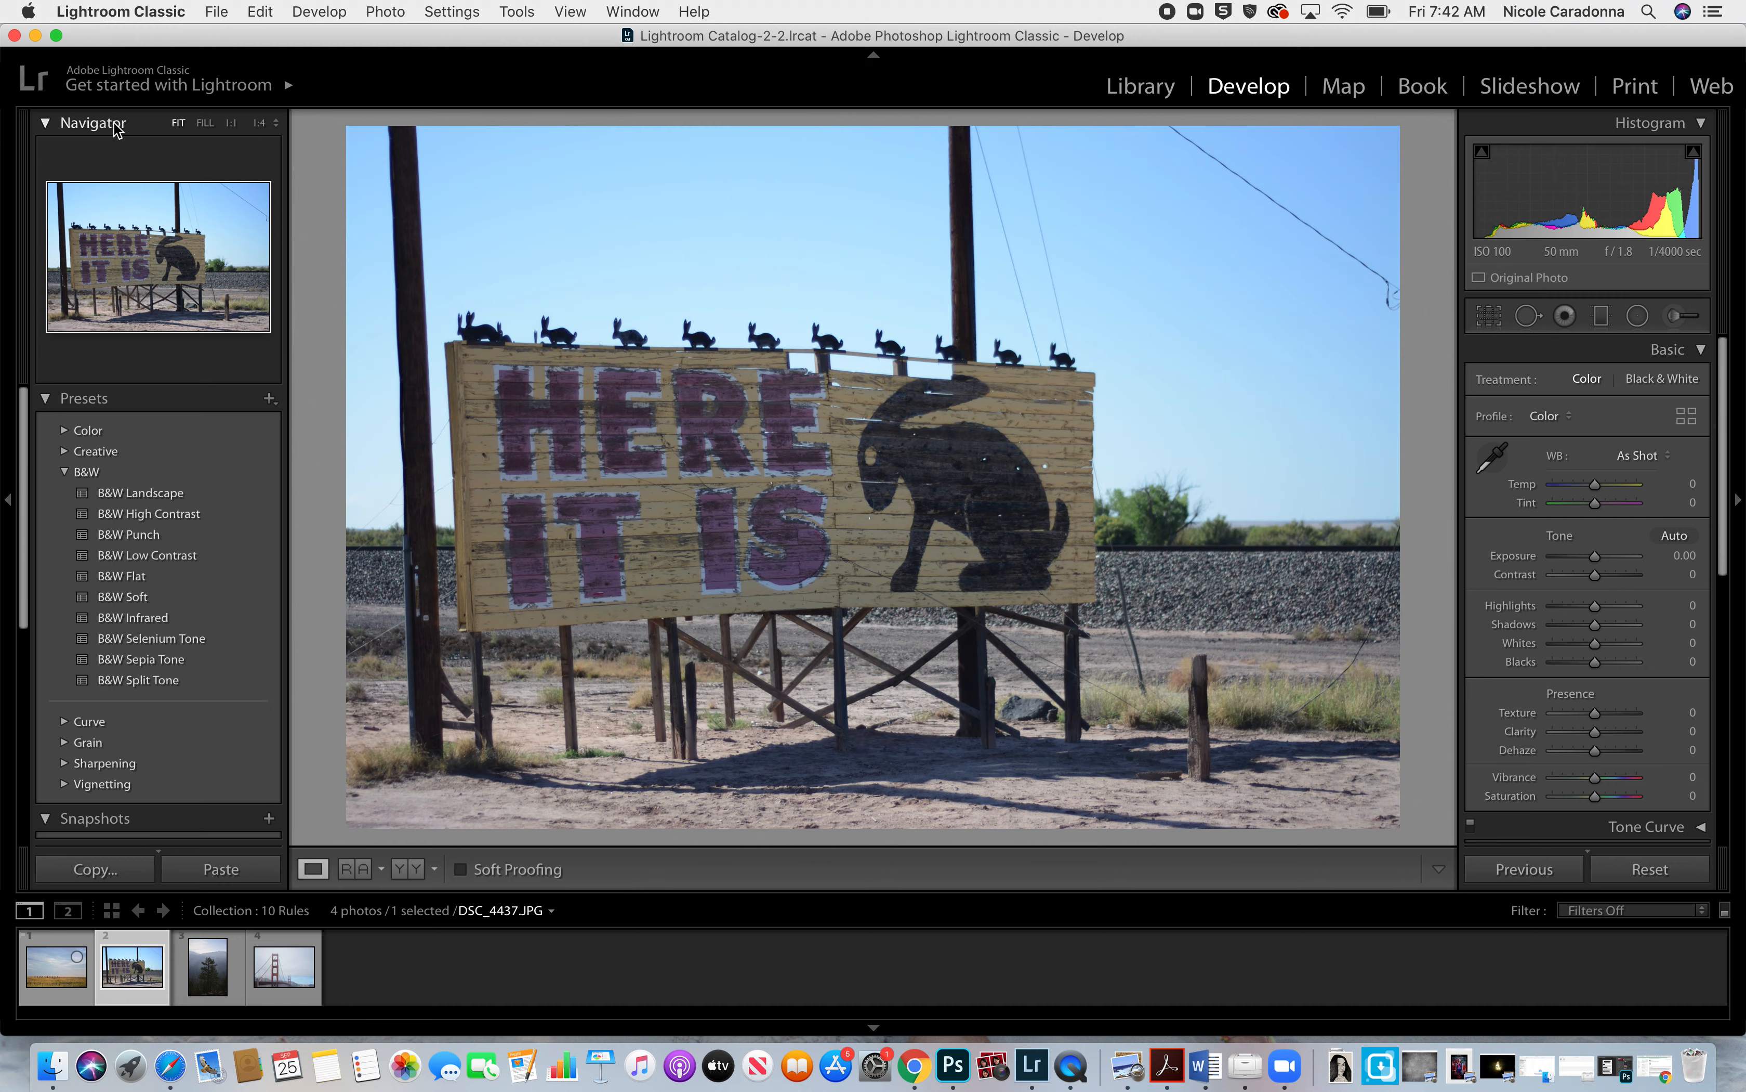
{"action": "left_click", "coordinate": [232, 124]}
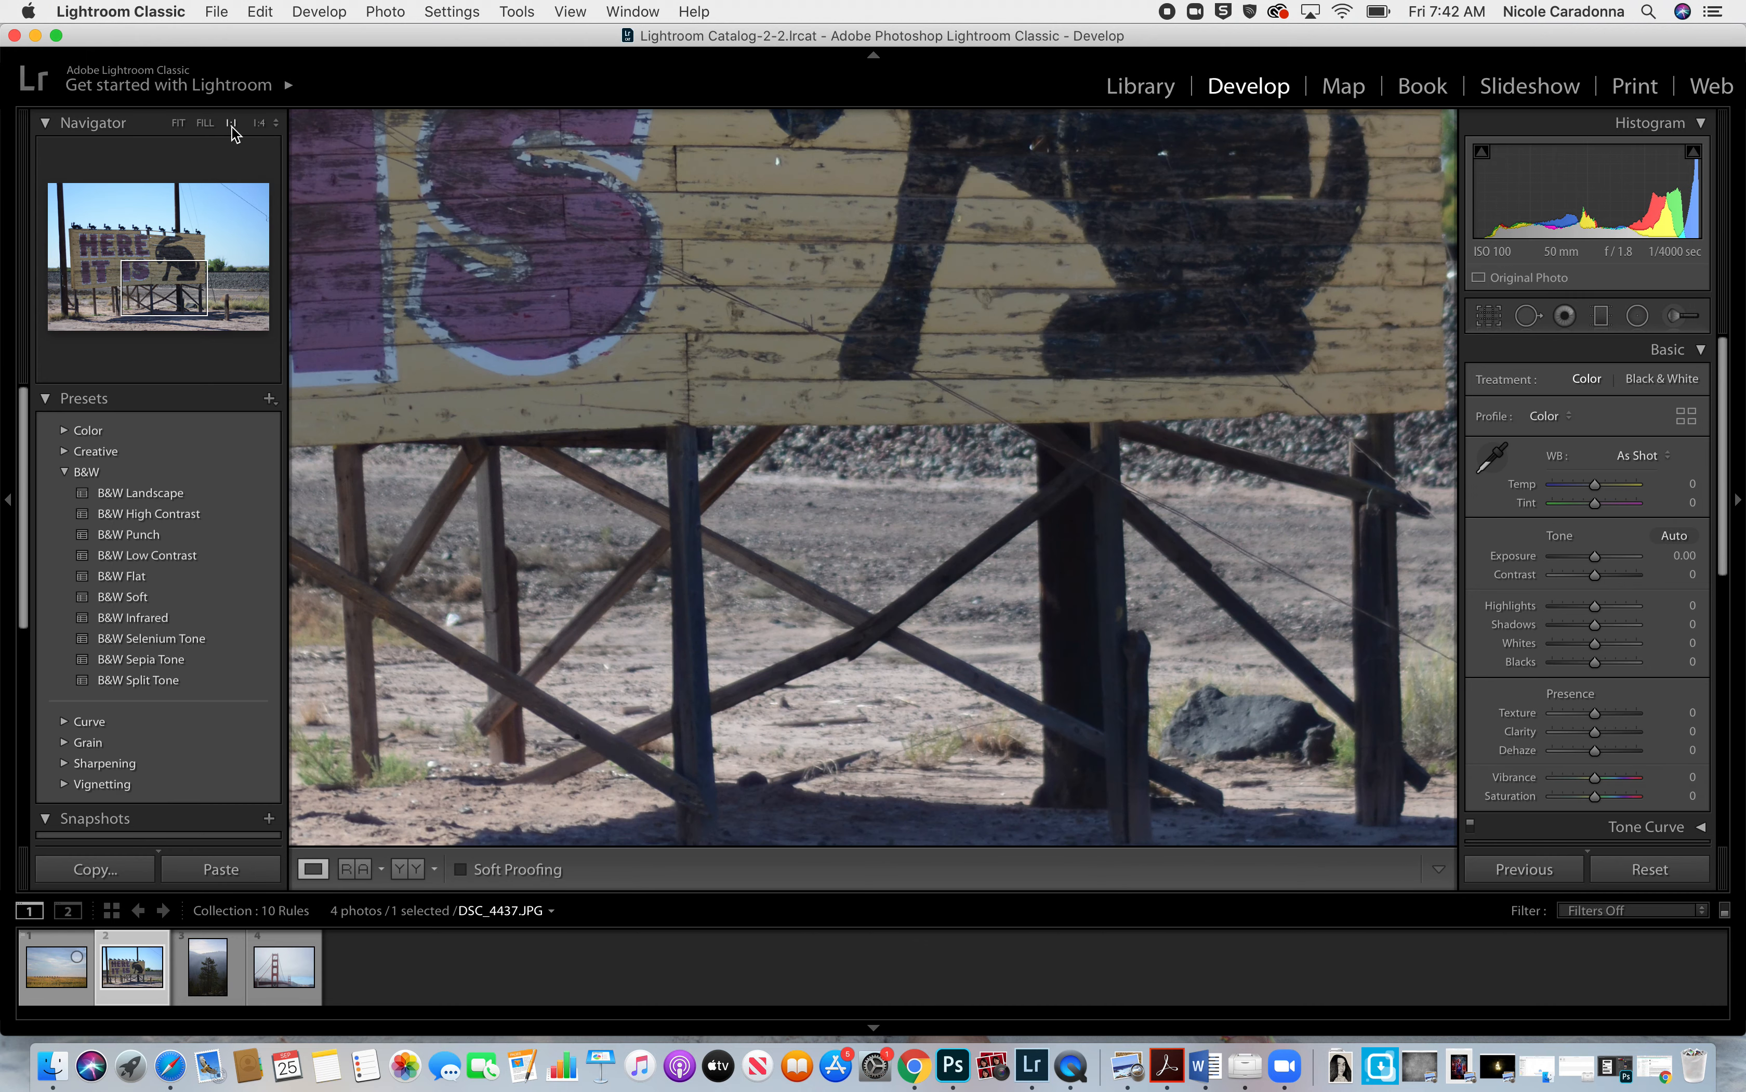
{"action": "left_click", "coordinate": [524, 291]}
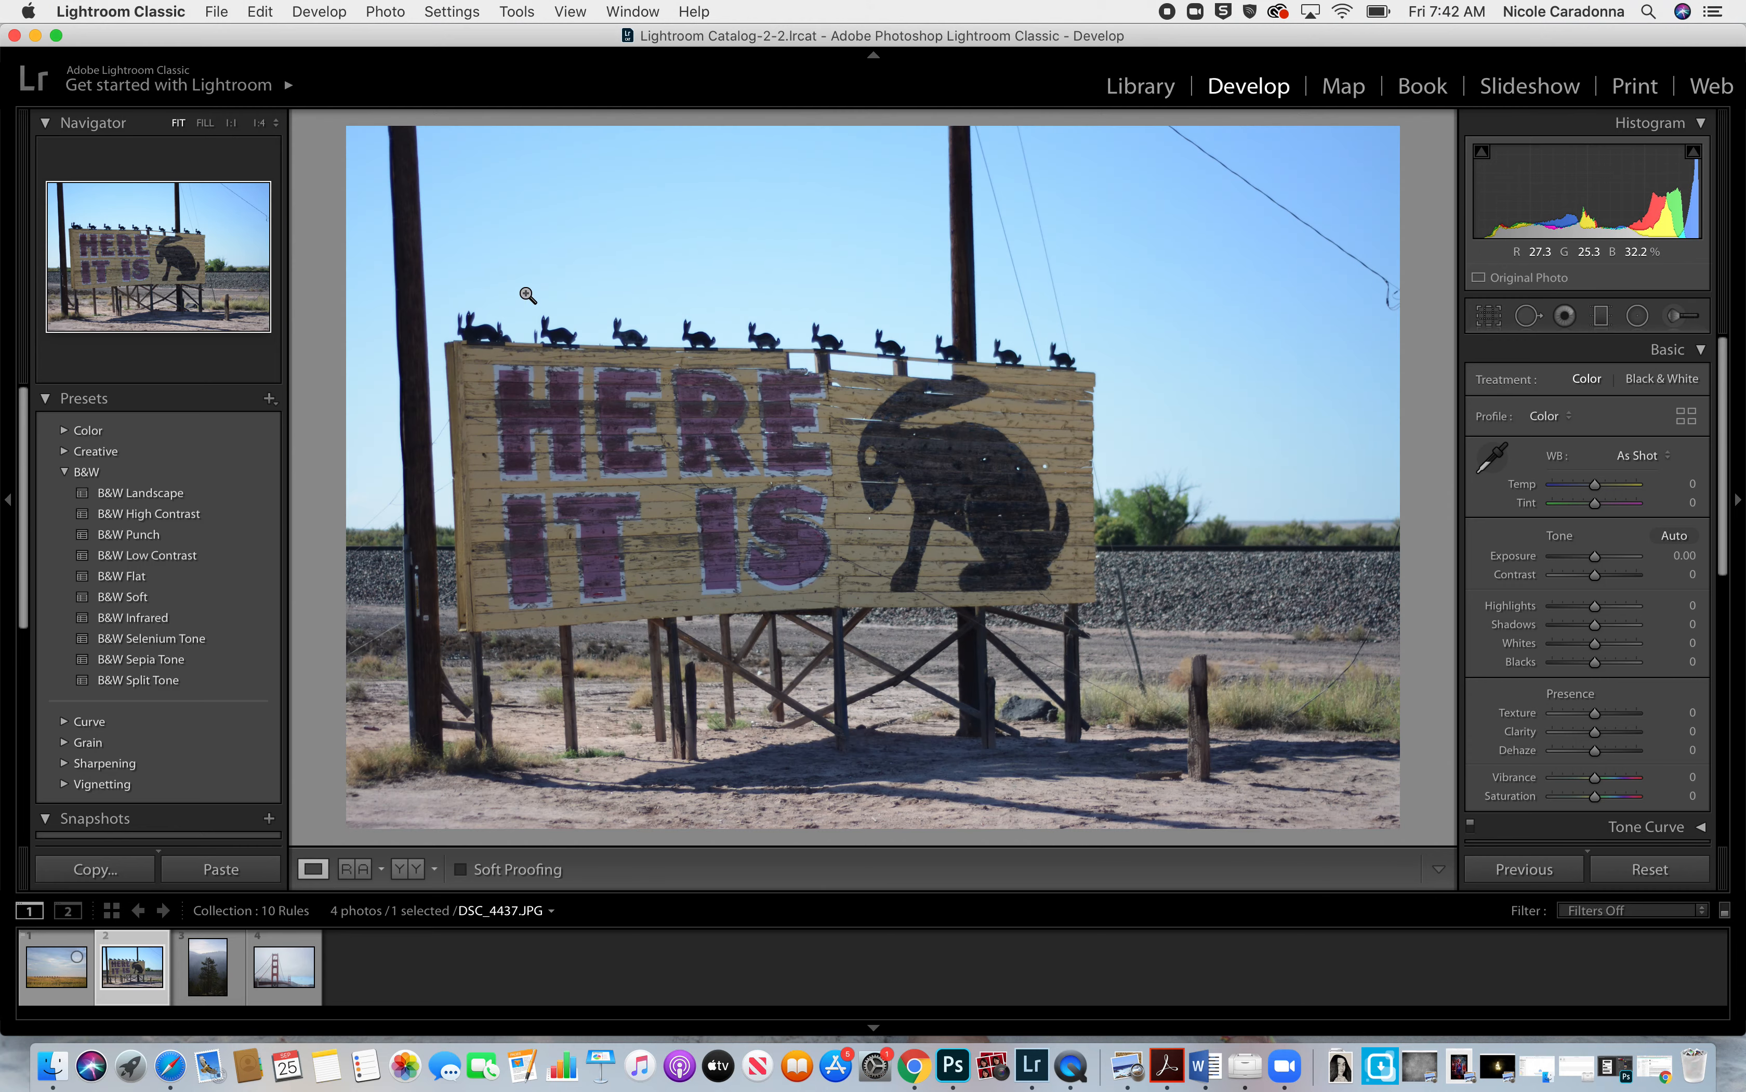
{"action": "left_click", "coordinate": [524, 292]}
{"action": "left_click", "coordinate": [525, 292]}
Try the earlier Paste Settings state in the billboard photo's history and return to the most recent Reset Settings state.
{"action": "scroll", "coordinate": [219, 711], "scroll_direction": "down", "scroll_amount": 5}
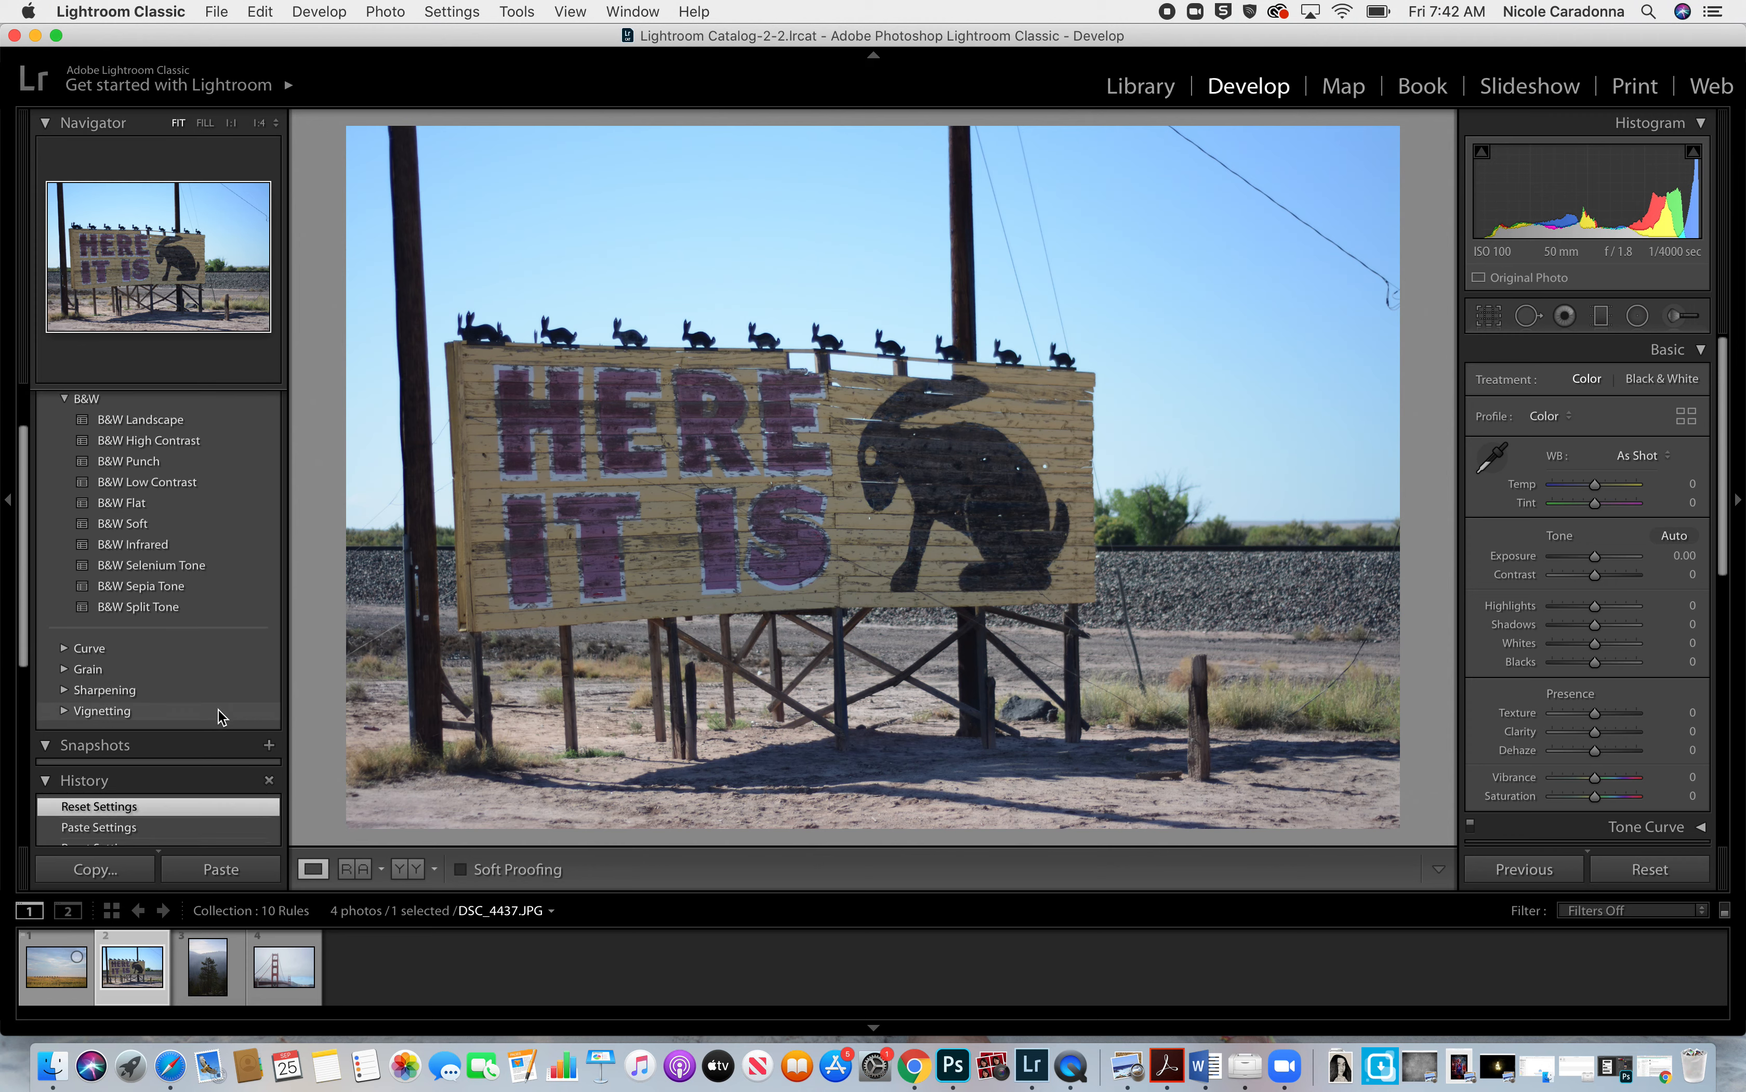
{"action": "scroll", "coordinate": [220, 715], "scroll_direction": "down", "scroll_amount": 5}
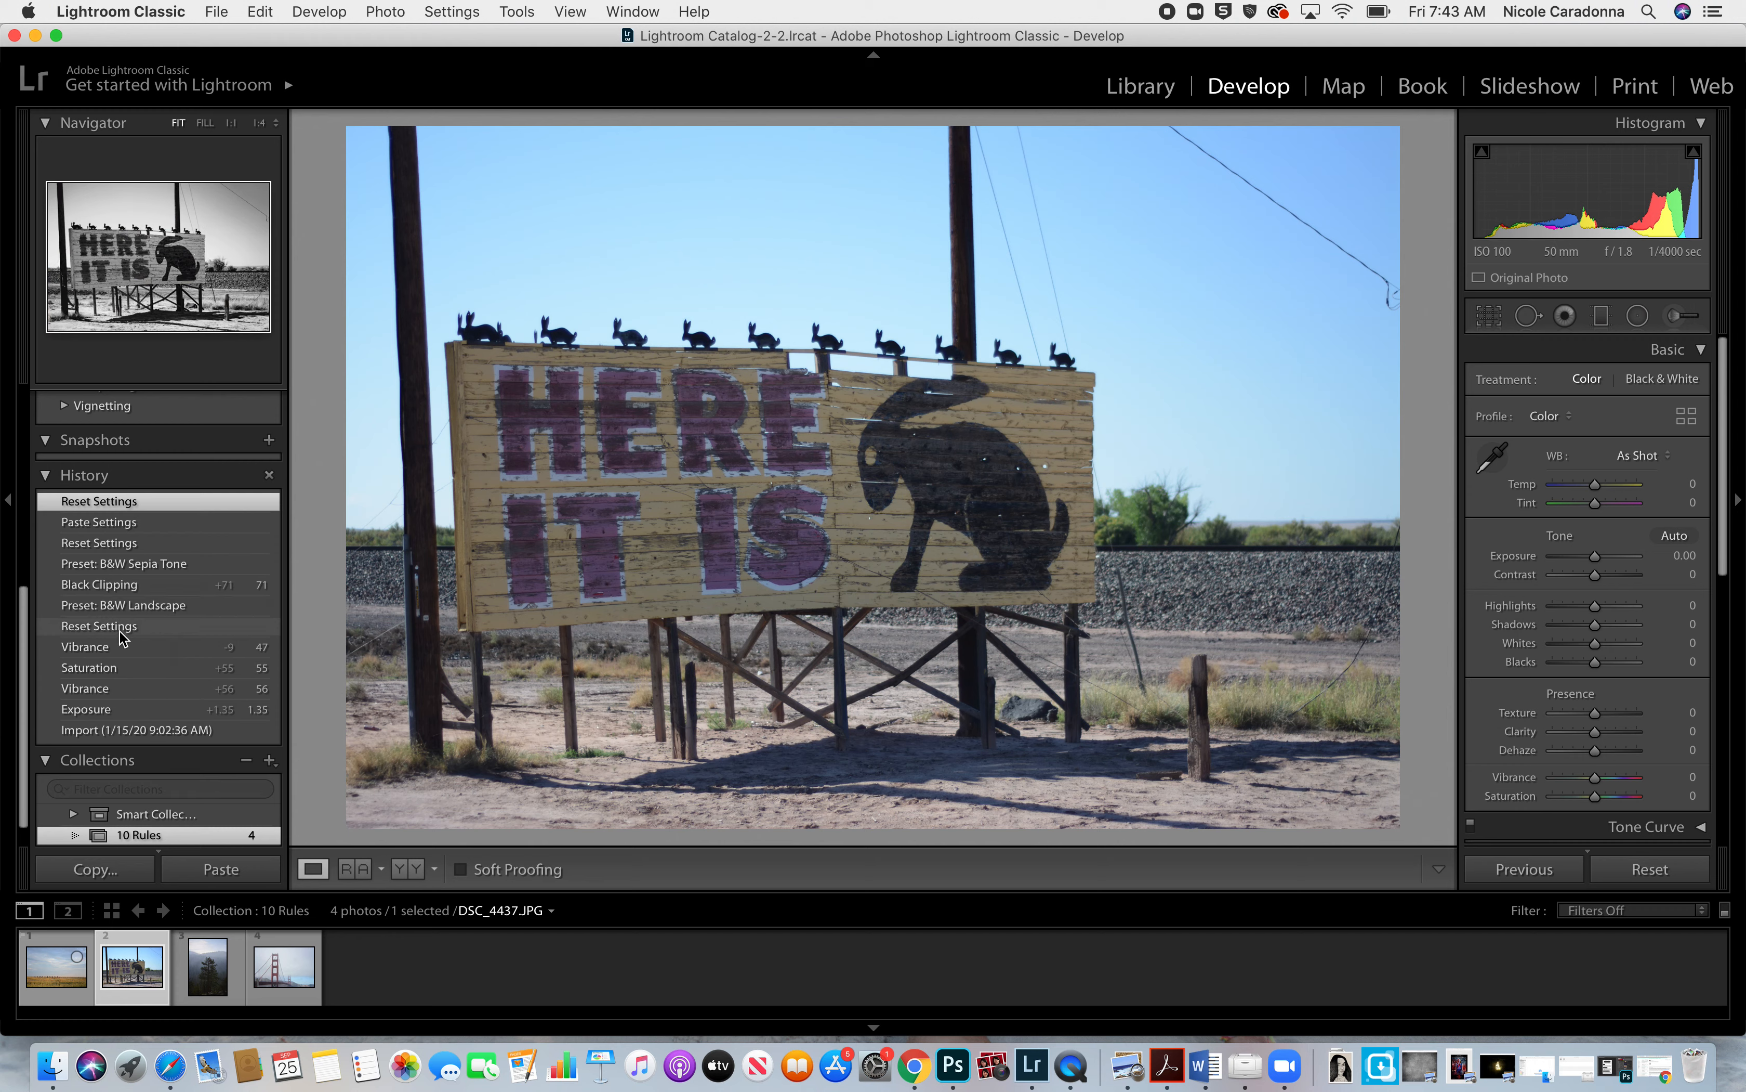
{"action": "left_click", "coordinate": [116, 520]}
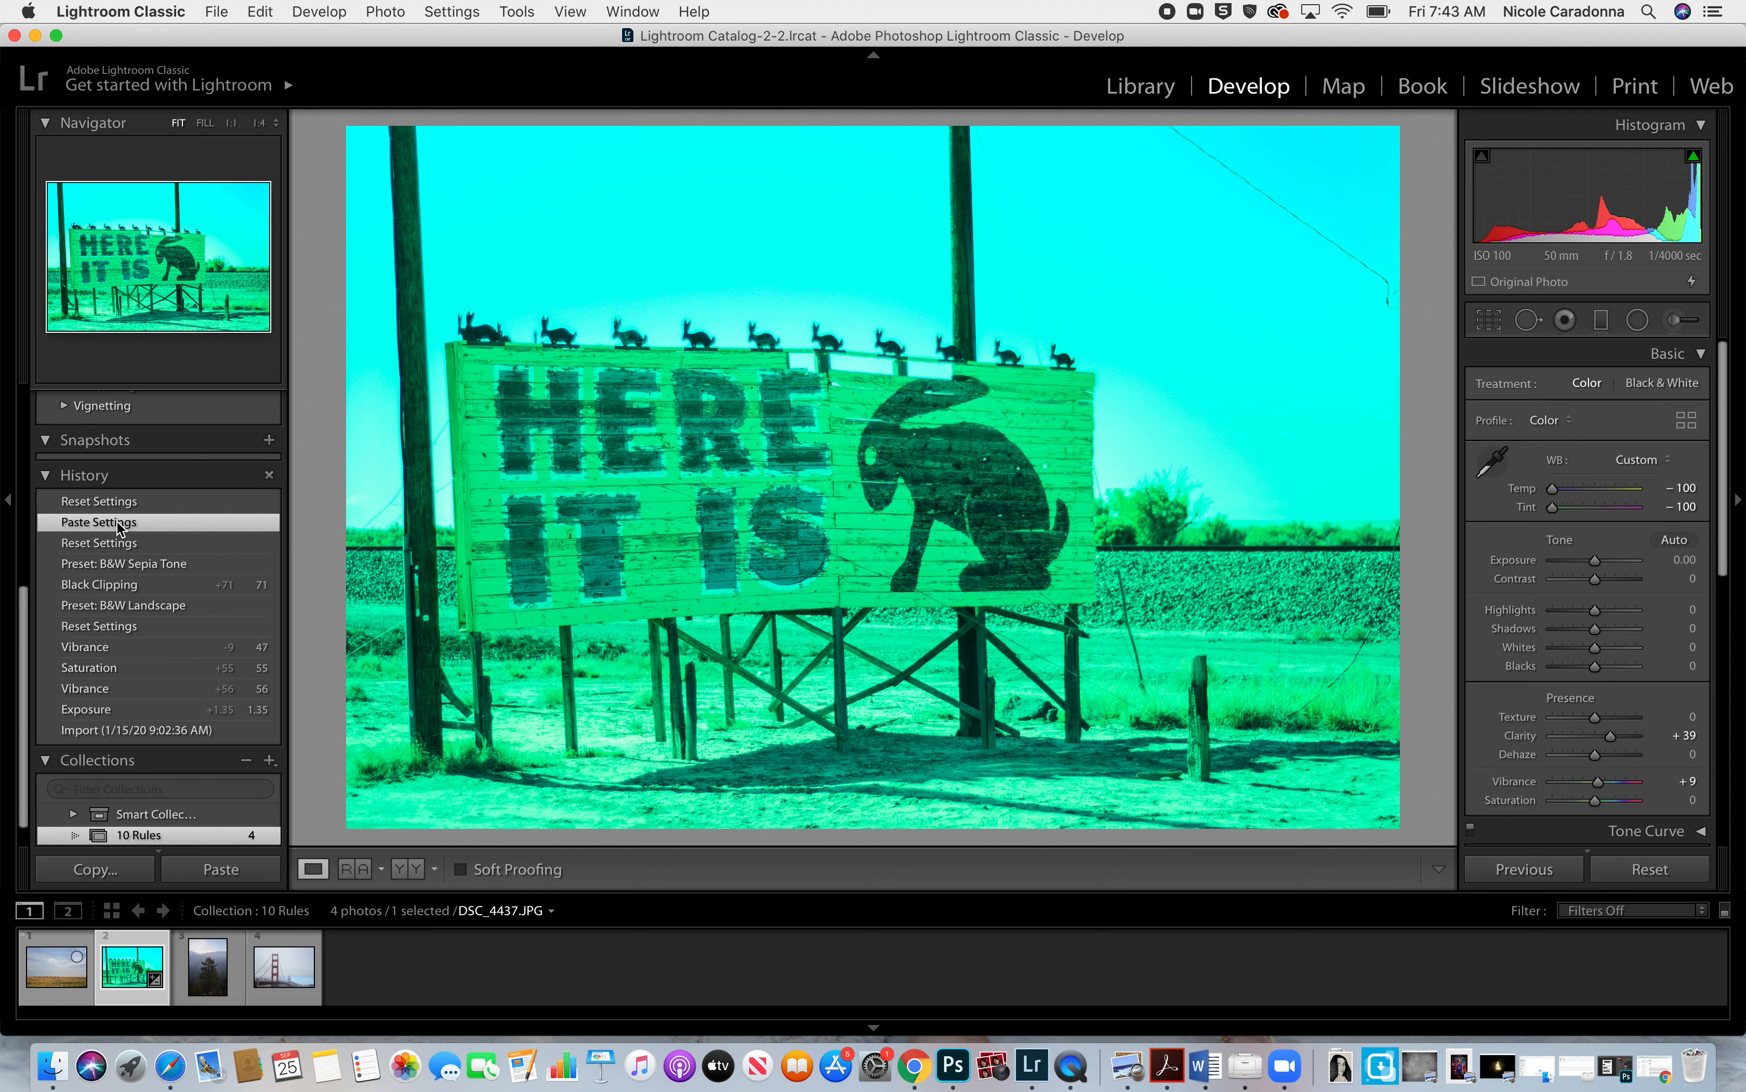
{"action": "left_click", "coordinate": [106, 501]}
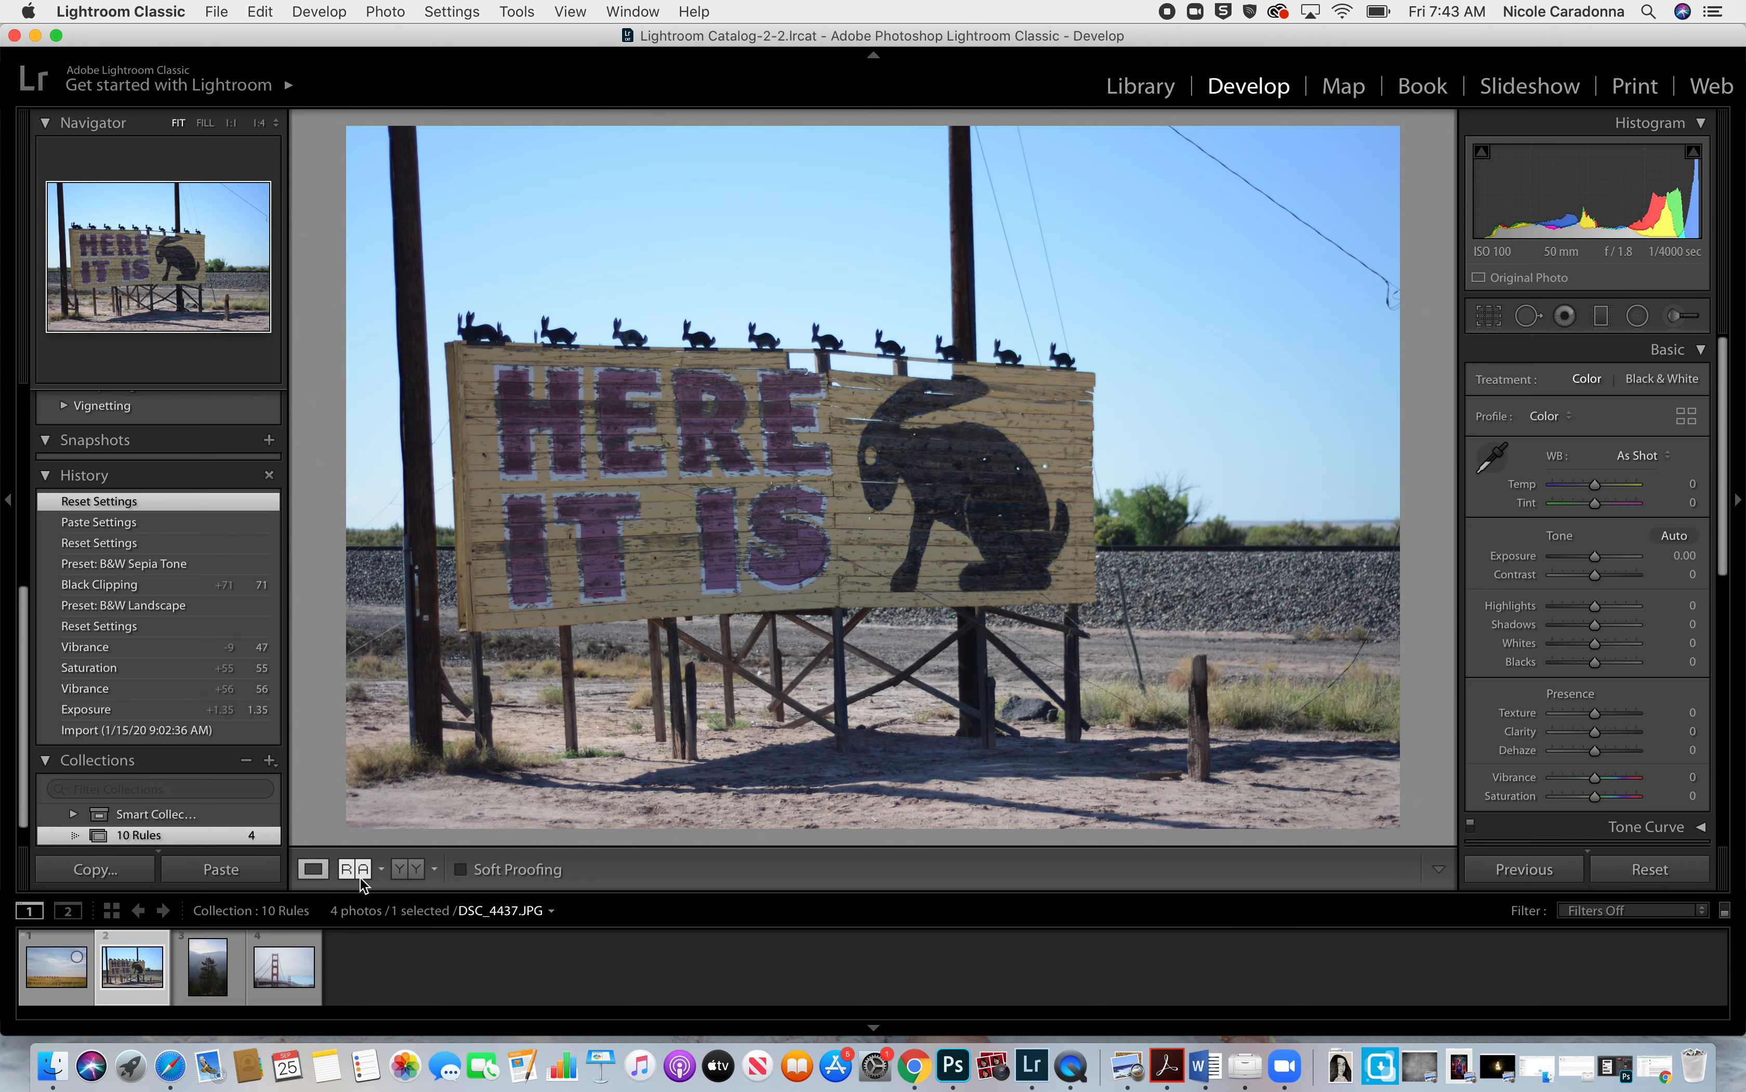
Set up a reference comparison with the bridge photo as the reference and the billboard photo as the active image.
{"action": "left_click", "coordinate": [346, 867]}
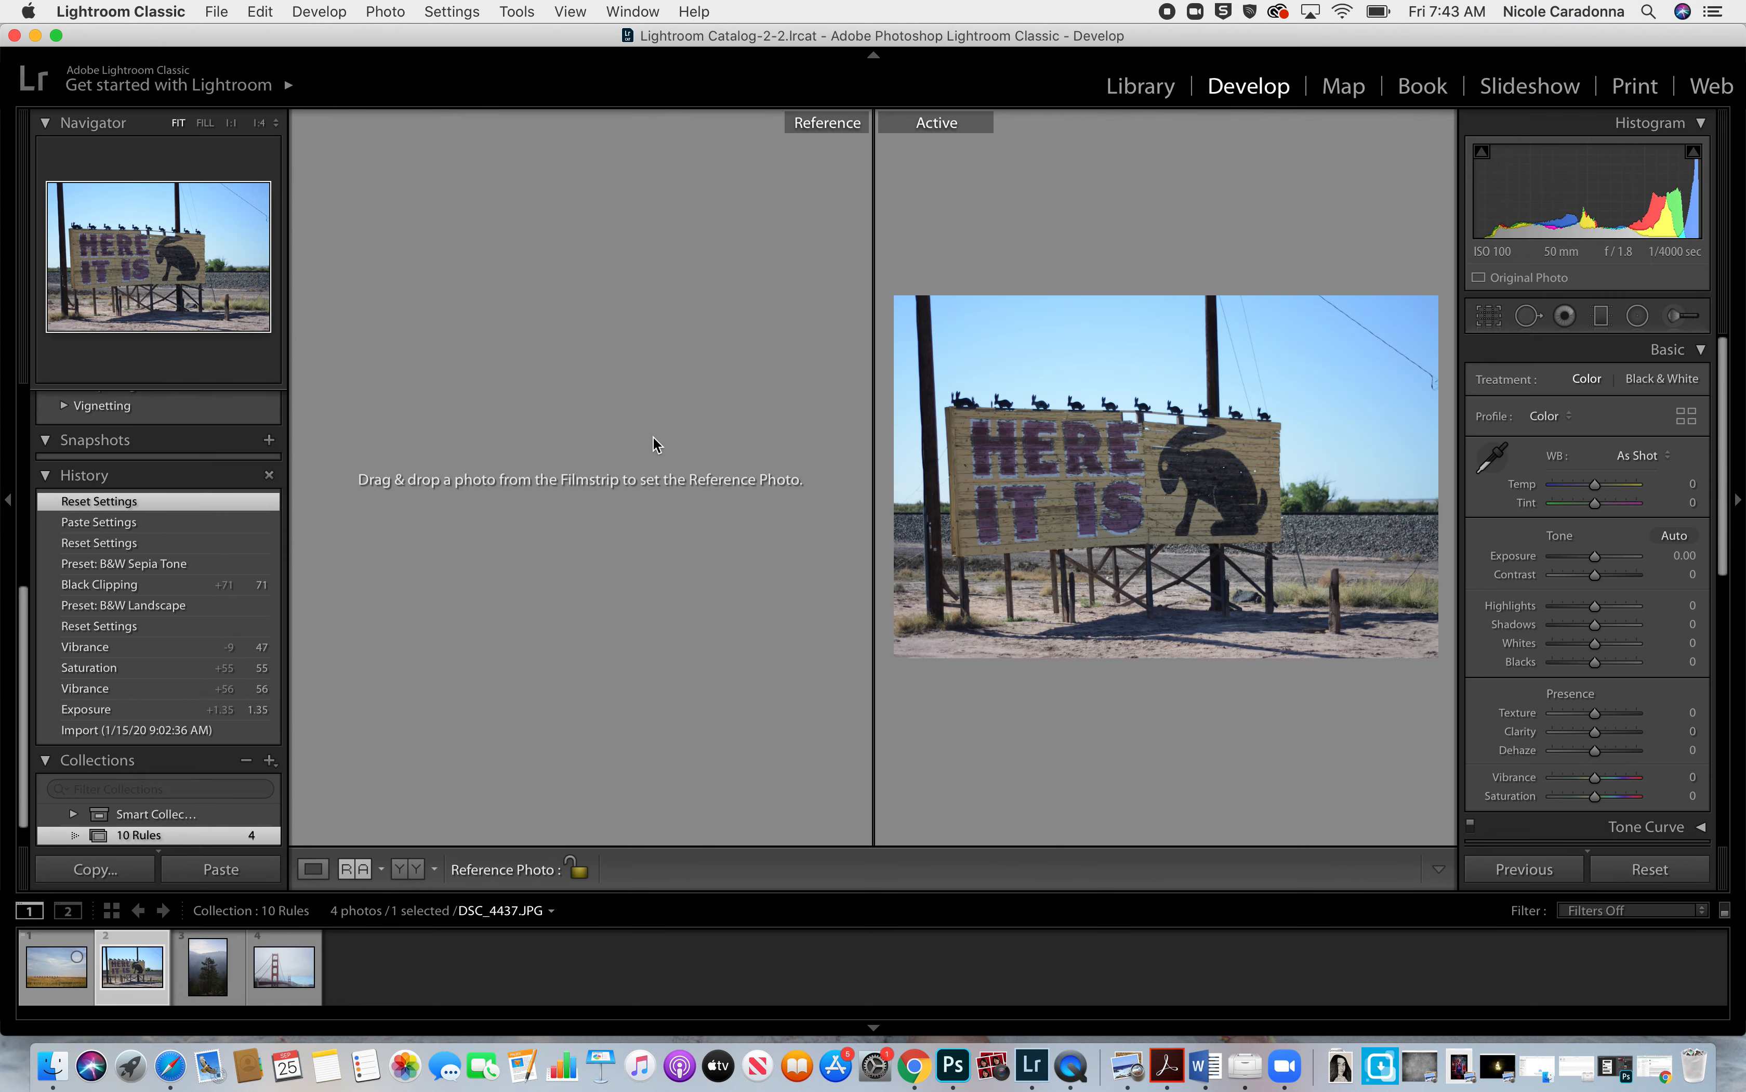
{"action": "left_click", "coordinate": [288, 966]}
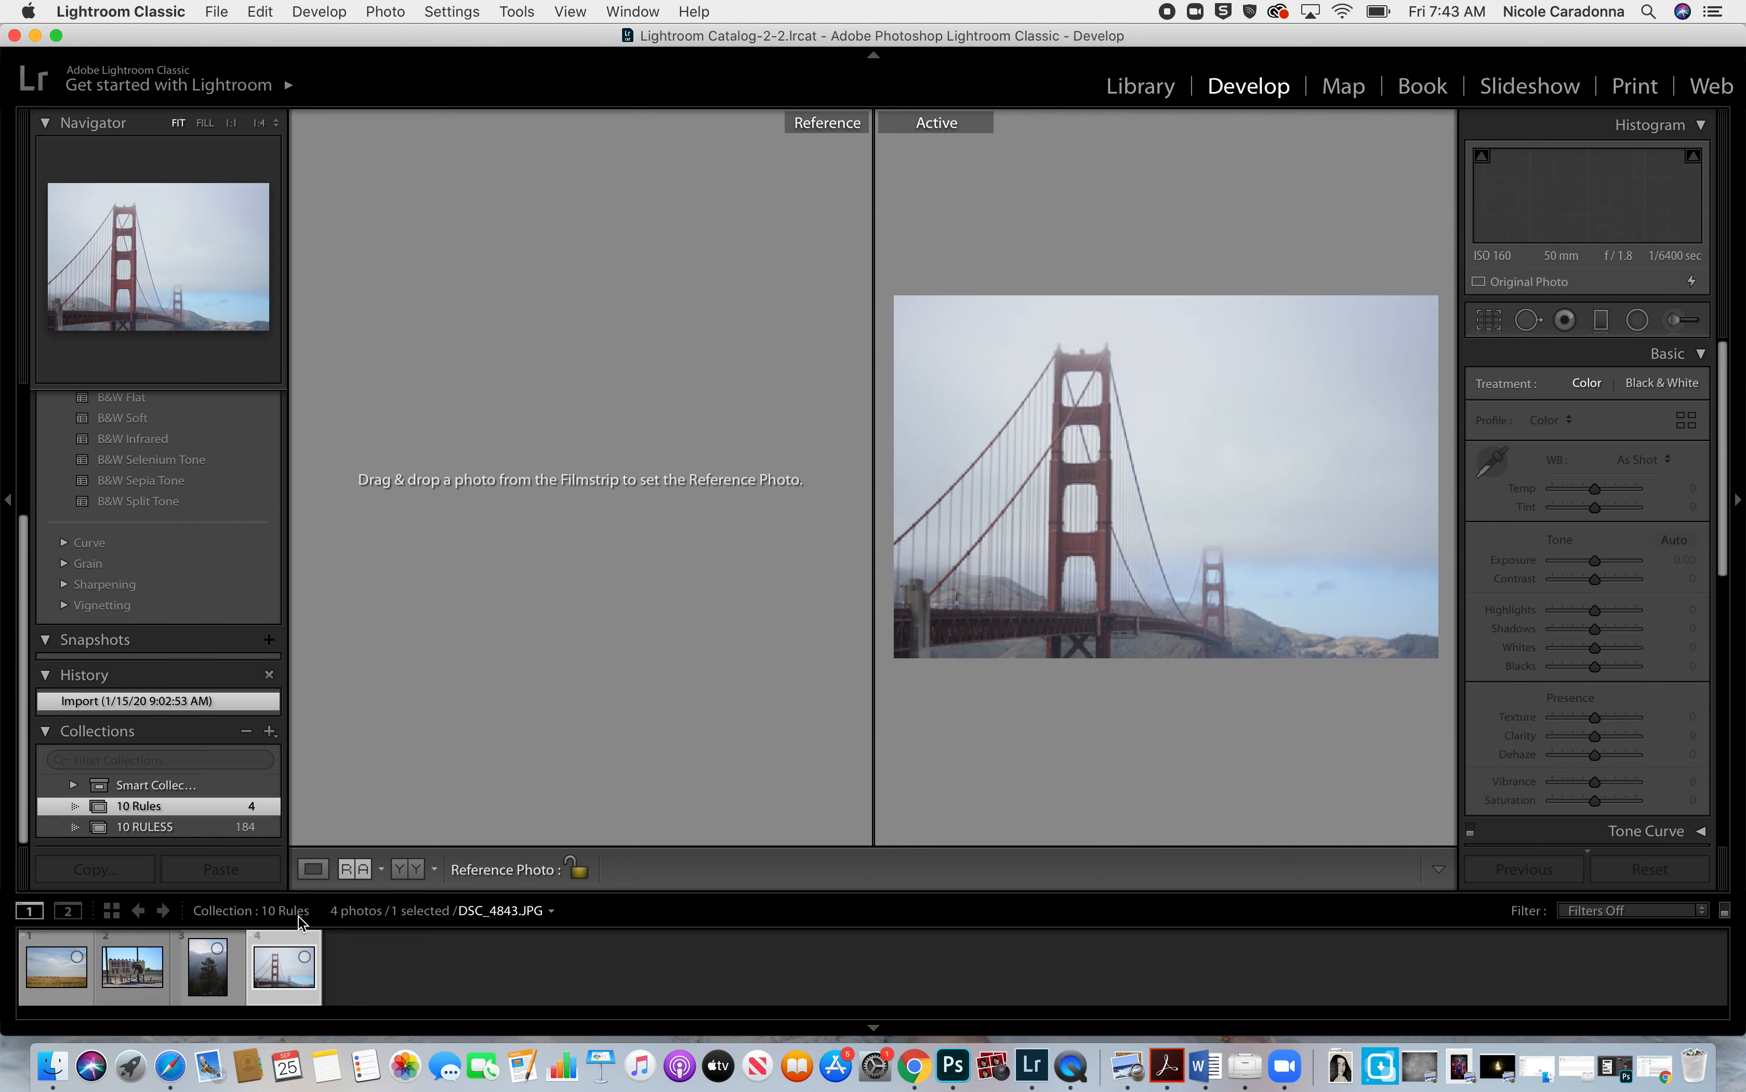
{"action": "left_click_drag", "start_coordinate": [287, 977], "coordinate": [542, 444]}
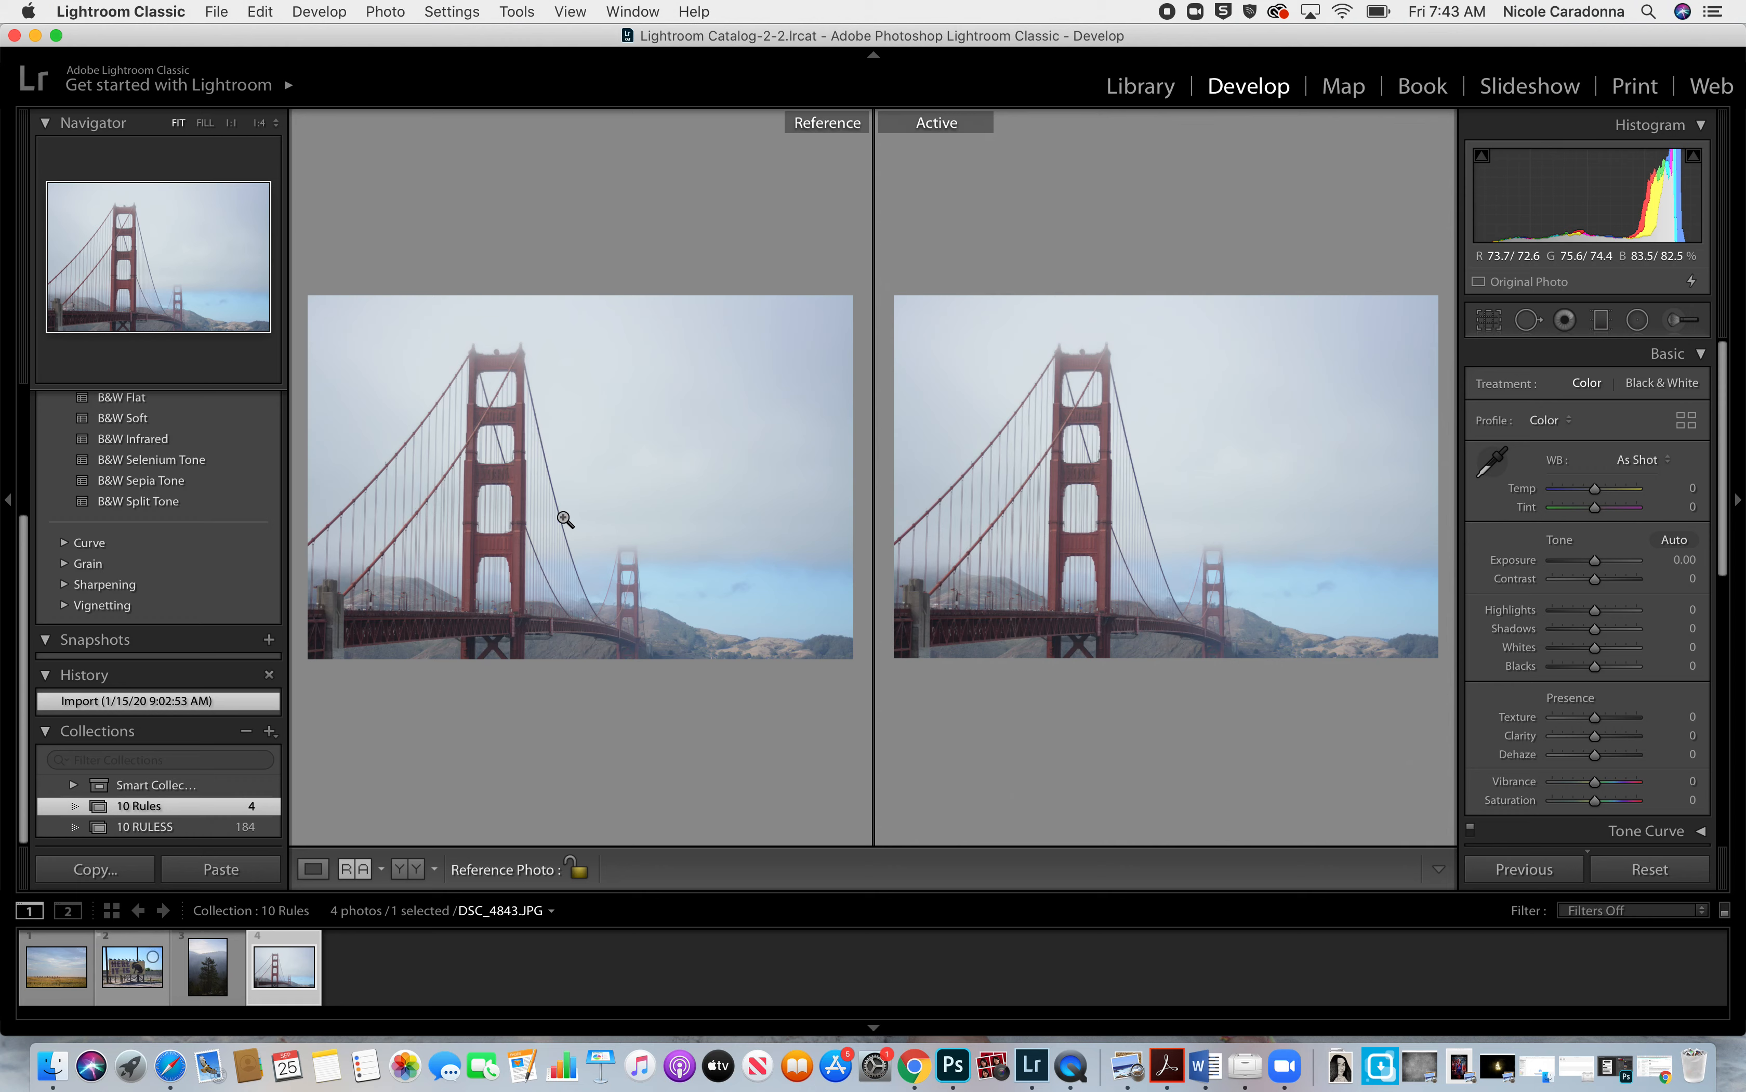
{"action": "left_click", "coordinate": [125, 987]}
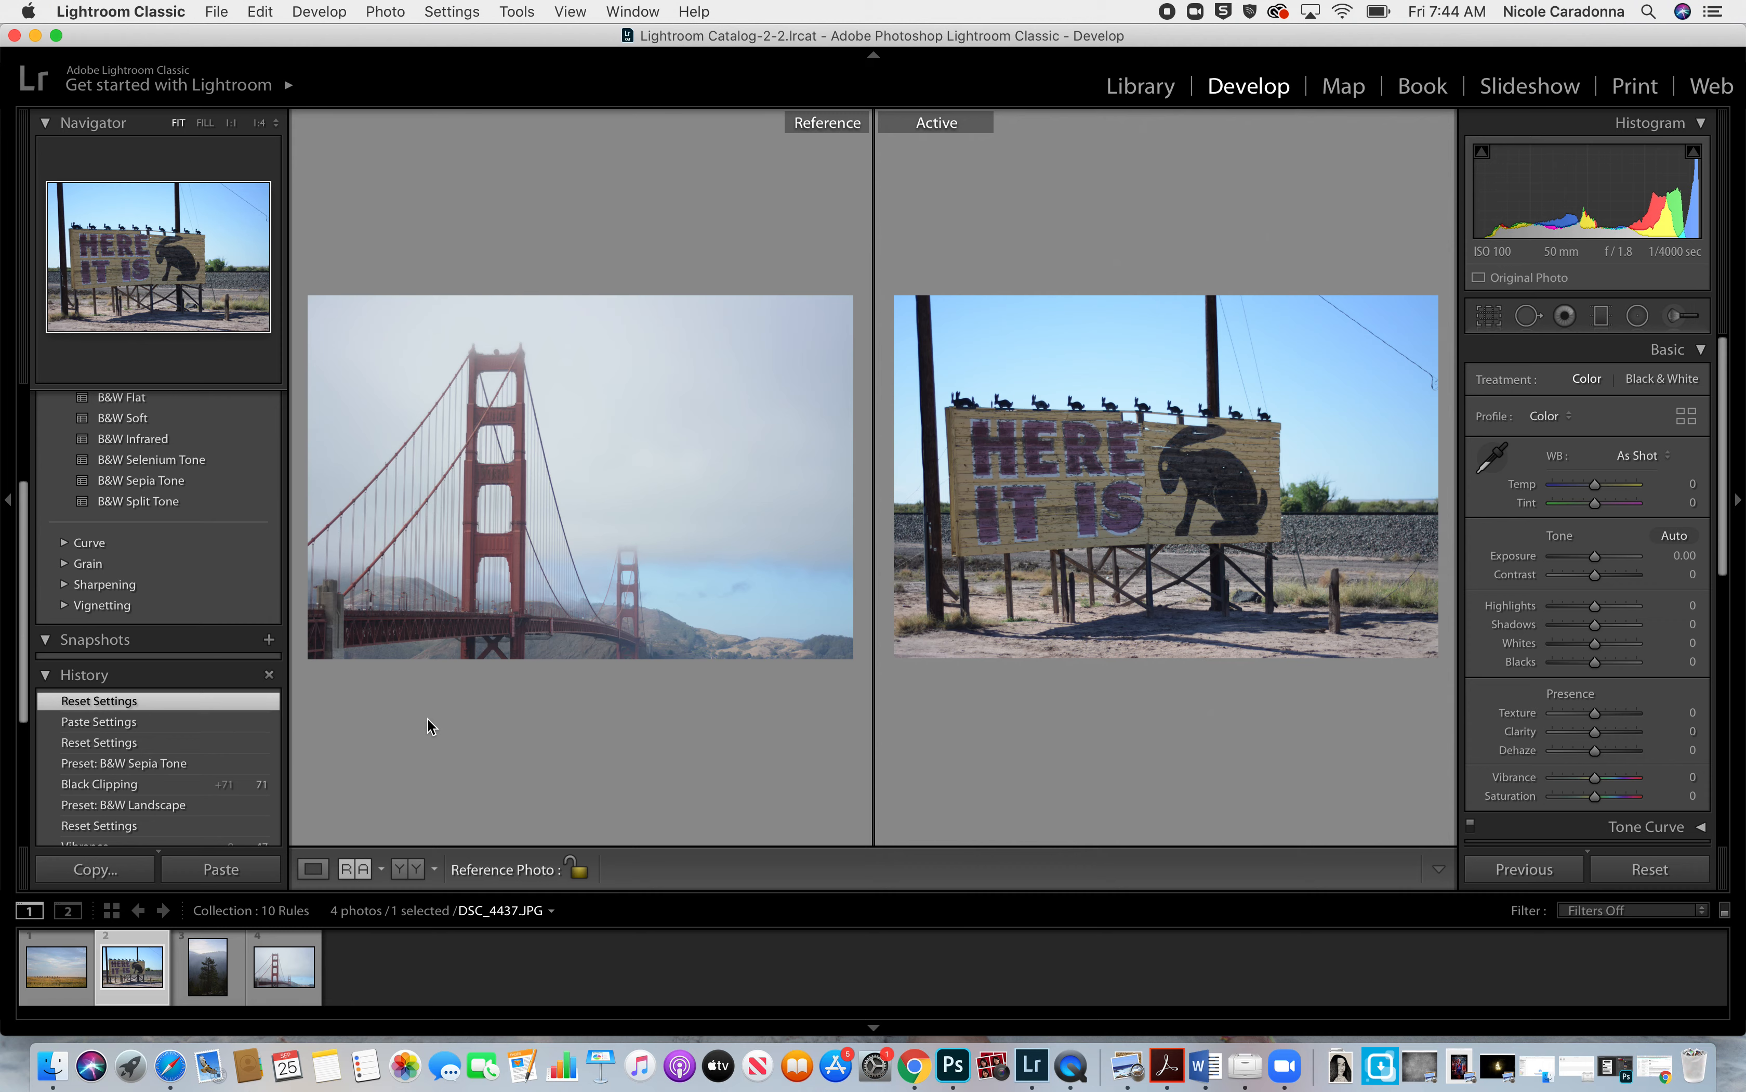
Cycle the billboard photo through the side-by-side and split Before & After comparisons and return to the single-photo view.
{"action": "left_click", "coordinate": [409, 878]}
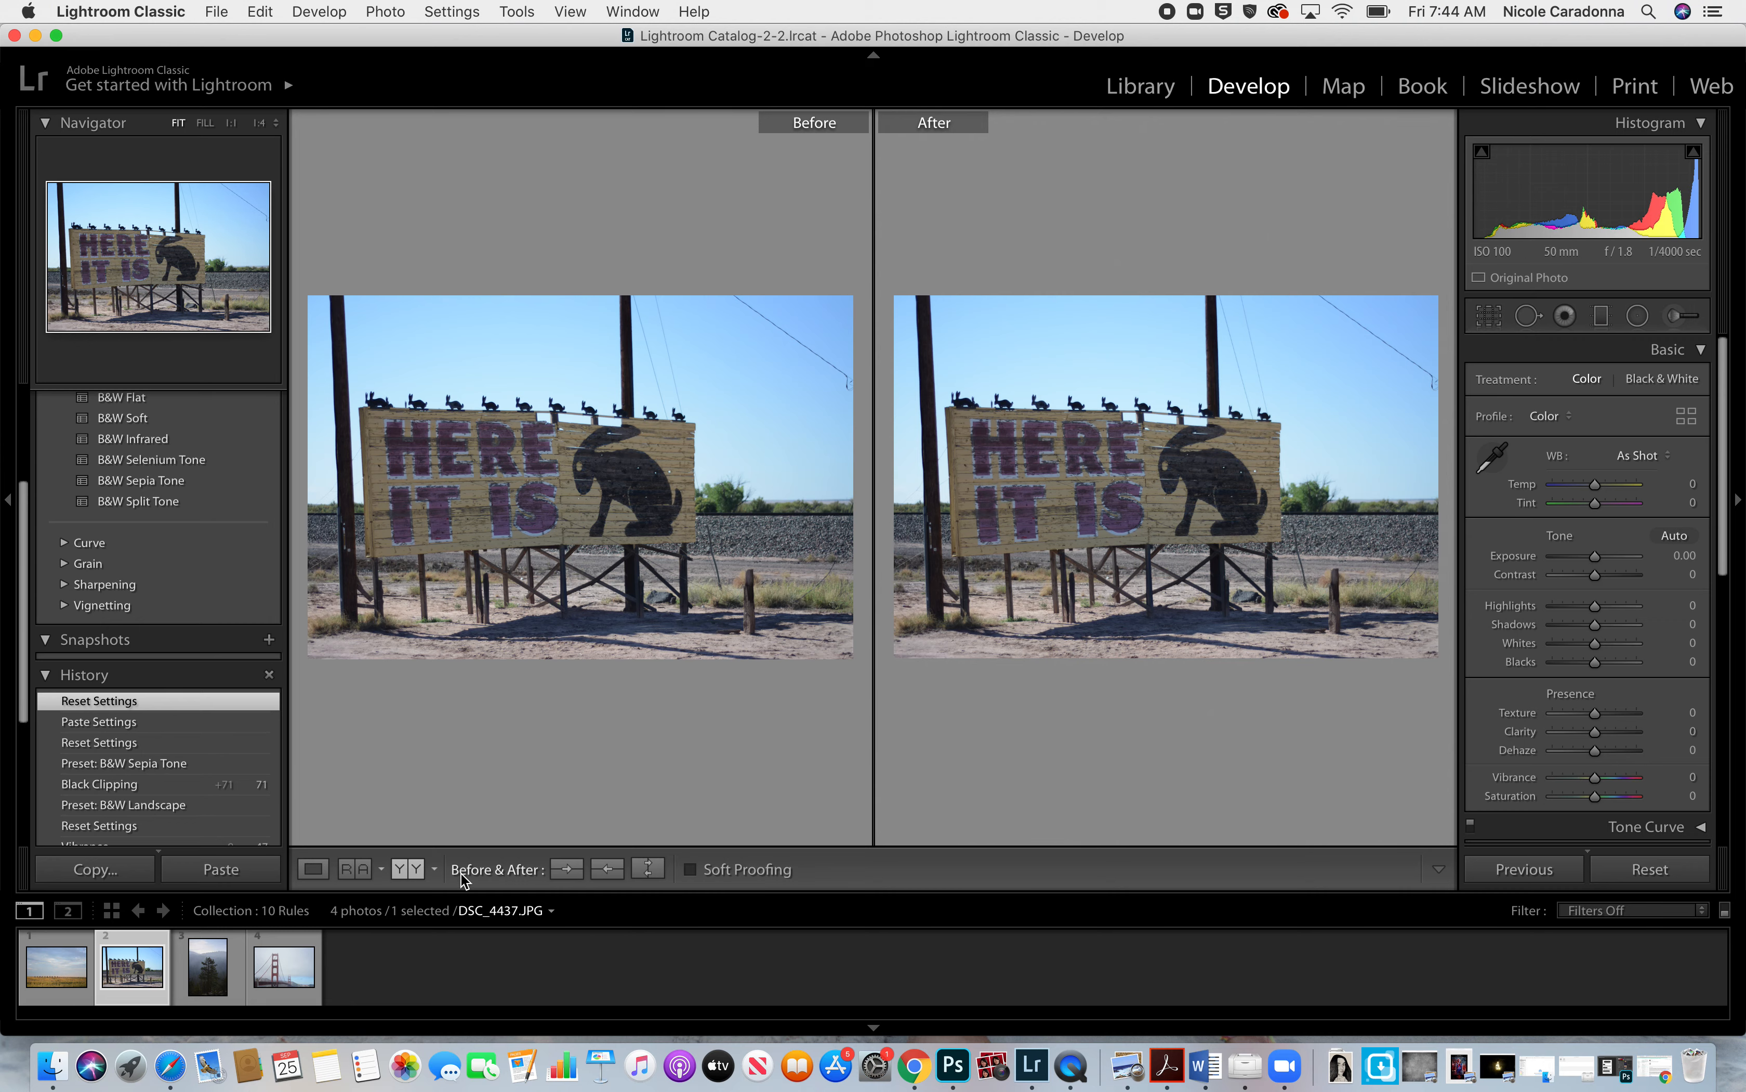
{"action": "left_click", "coordinate": [402, 868]}
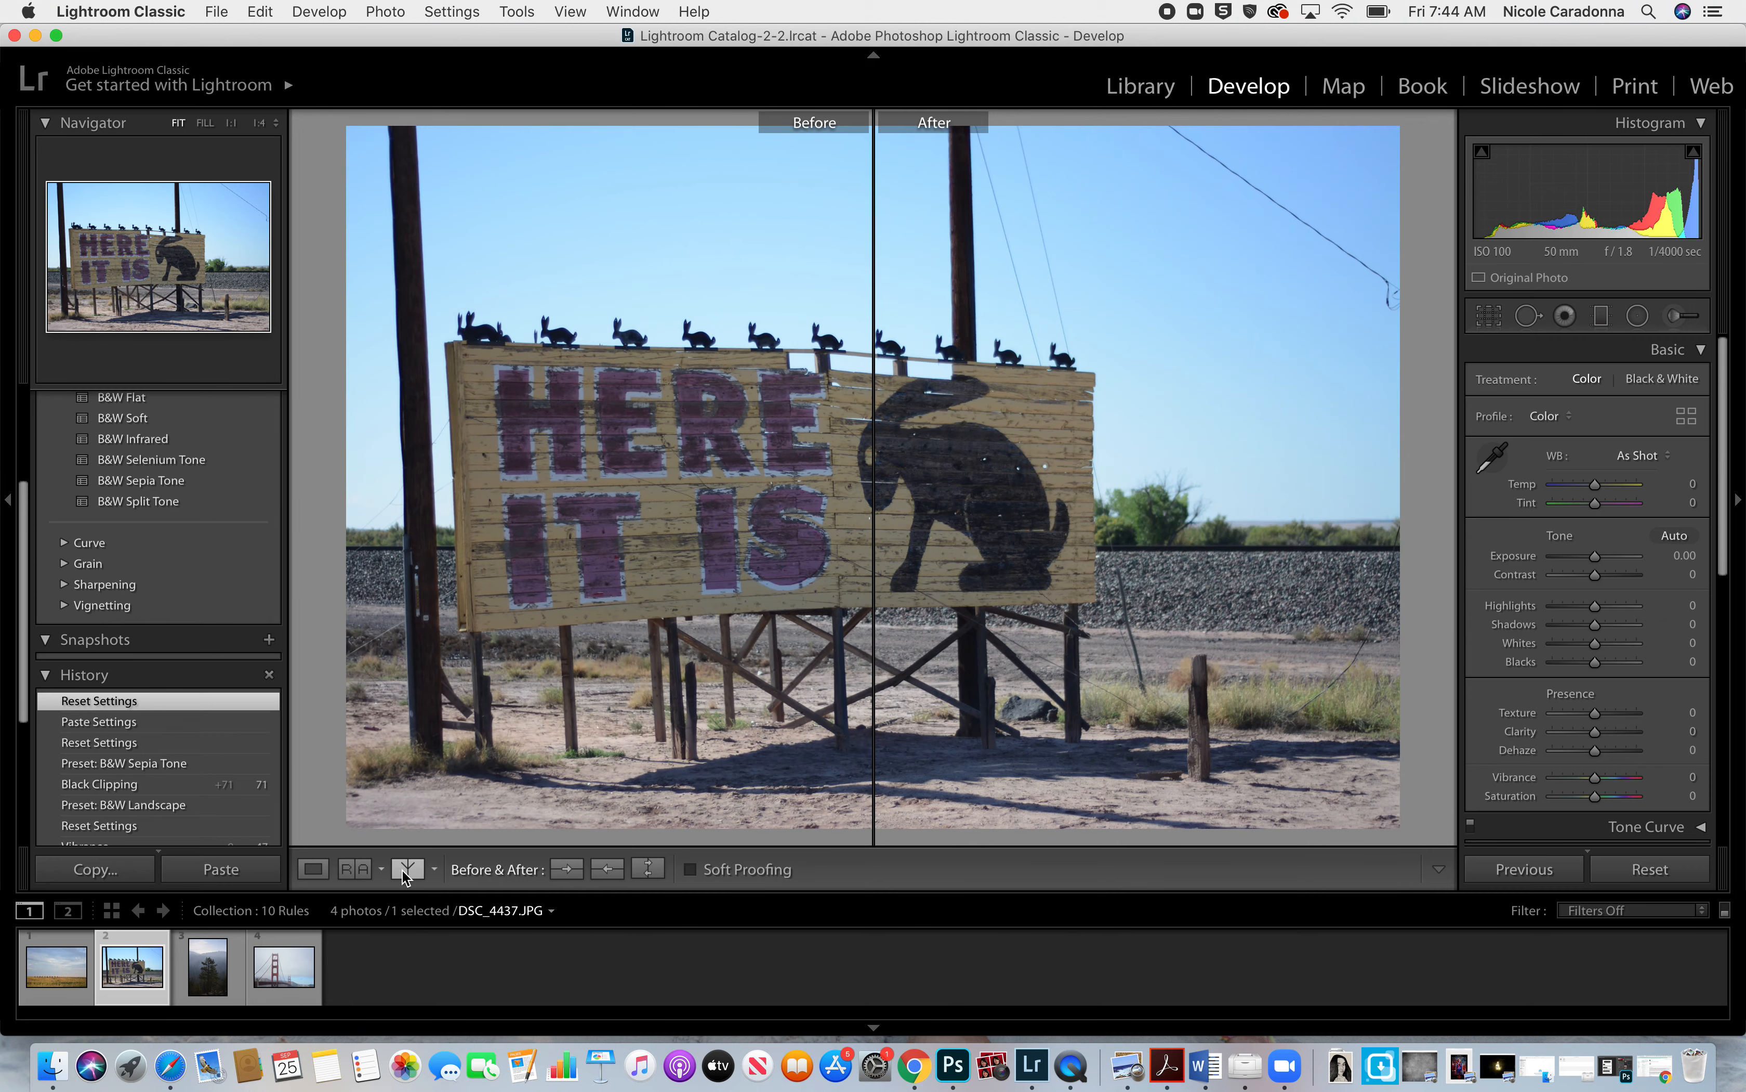
{"action": "left_click", "coordinate": [401, 869]}
{"action": "left_click", "coordinate": [401, 870]}
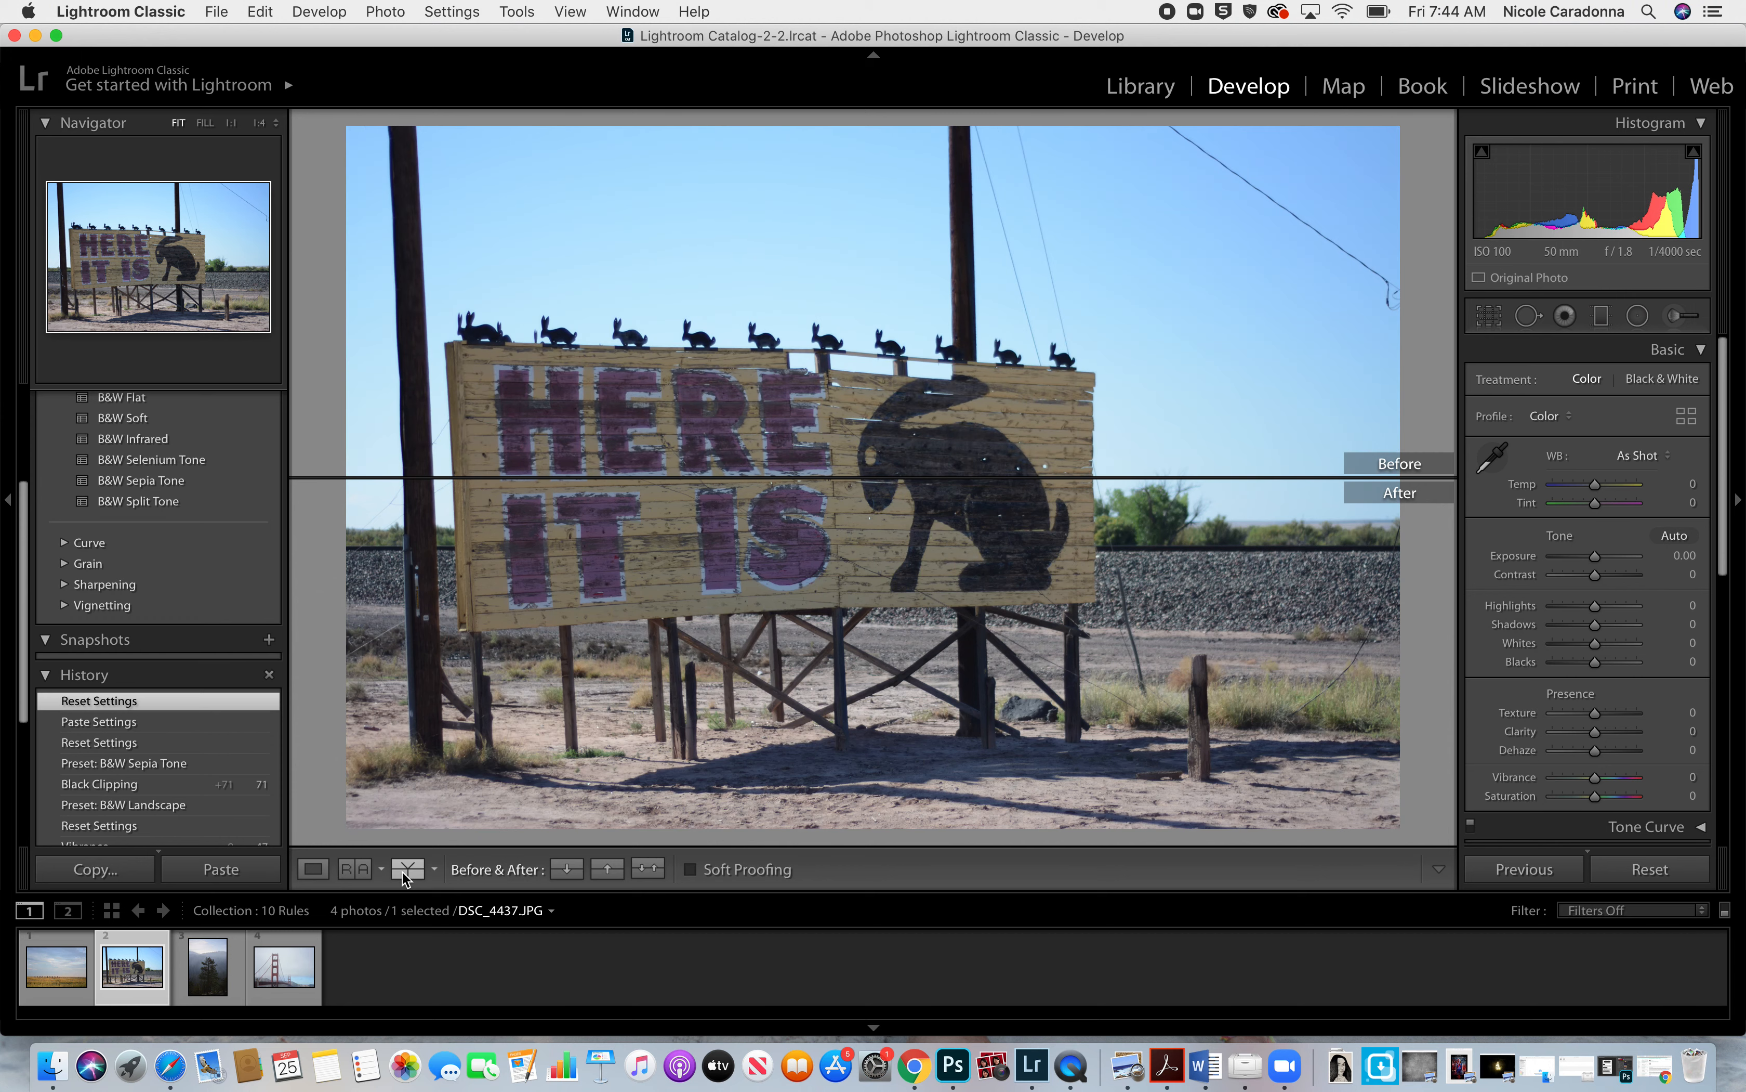
{"action": "left_click", "coordinate": [402, 871]}
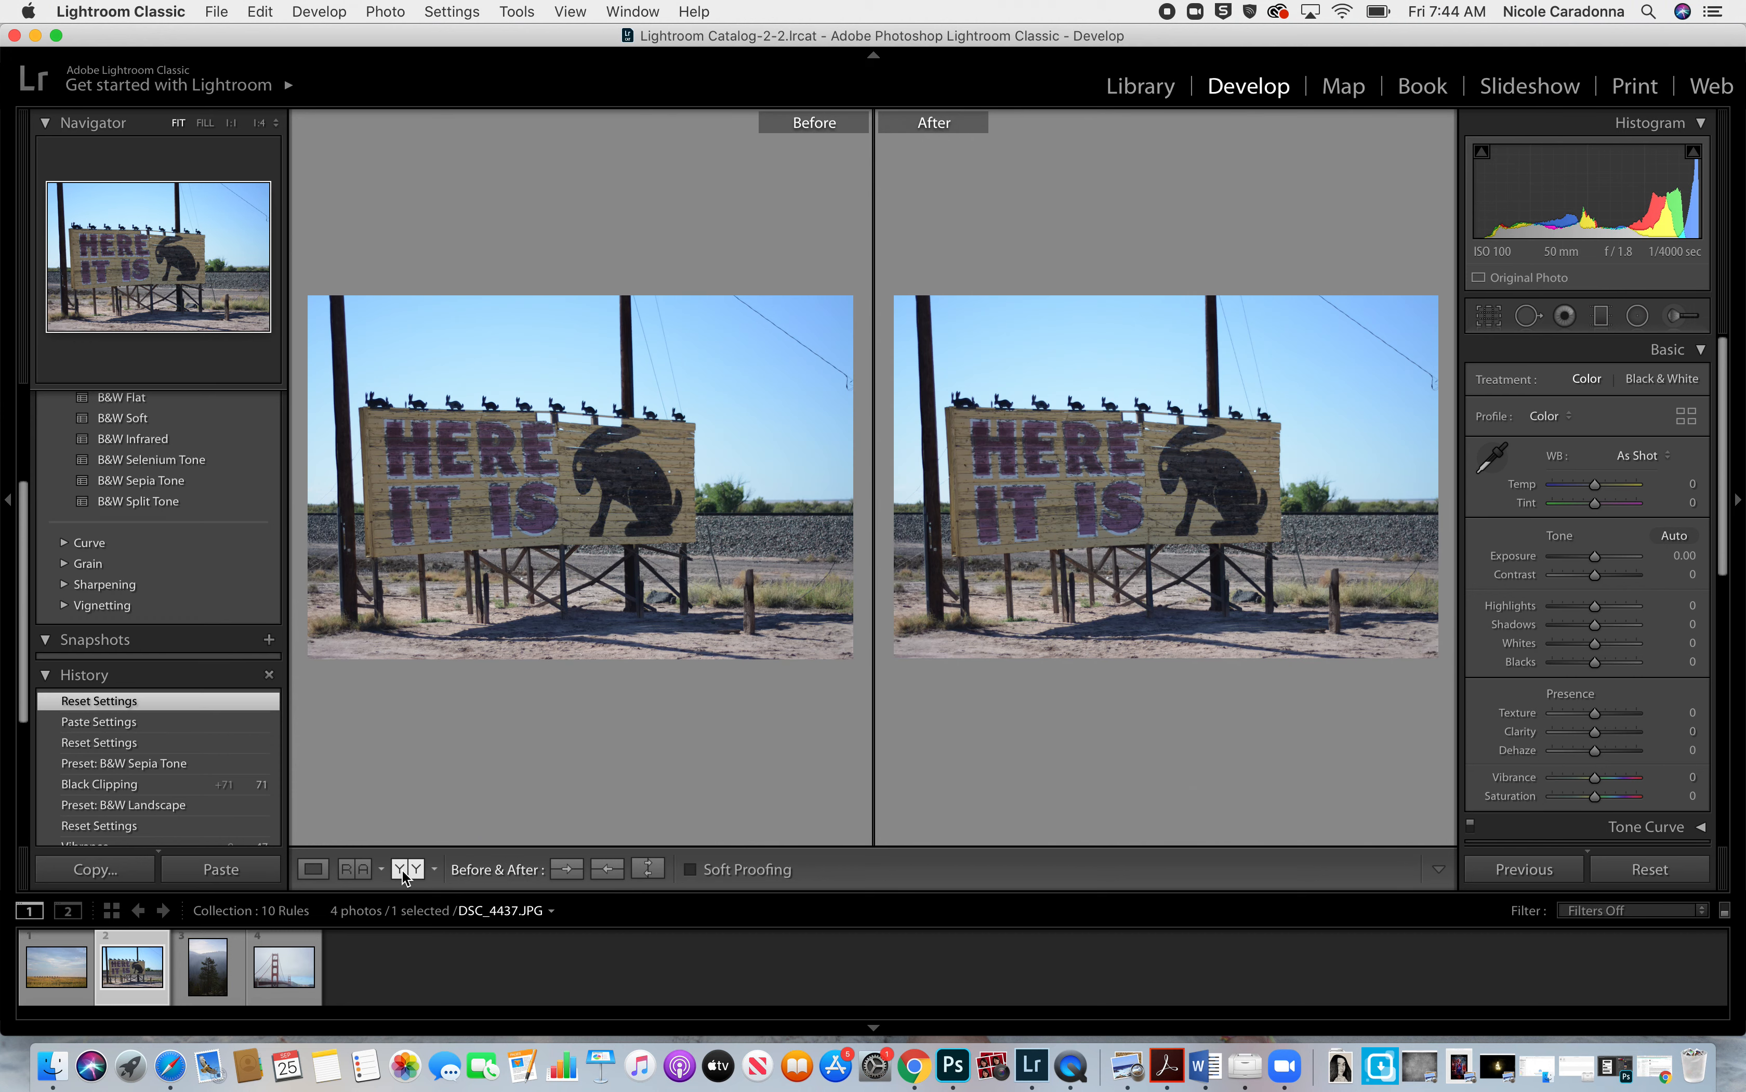
{"action": "left_click", "coordinate": [313, 869]}
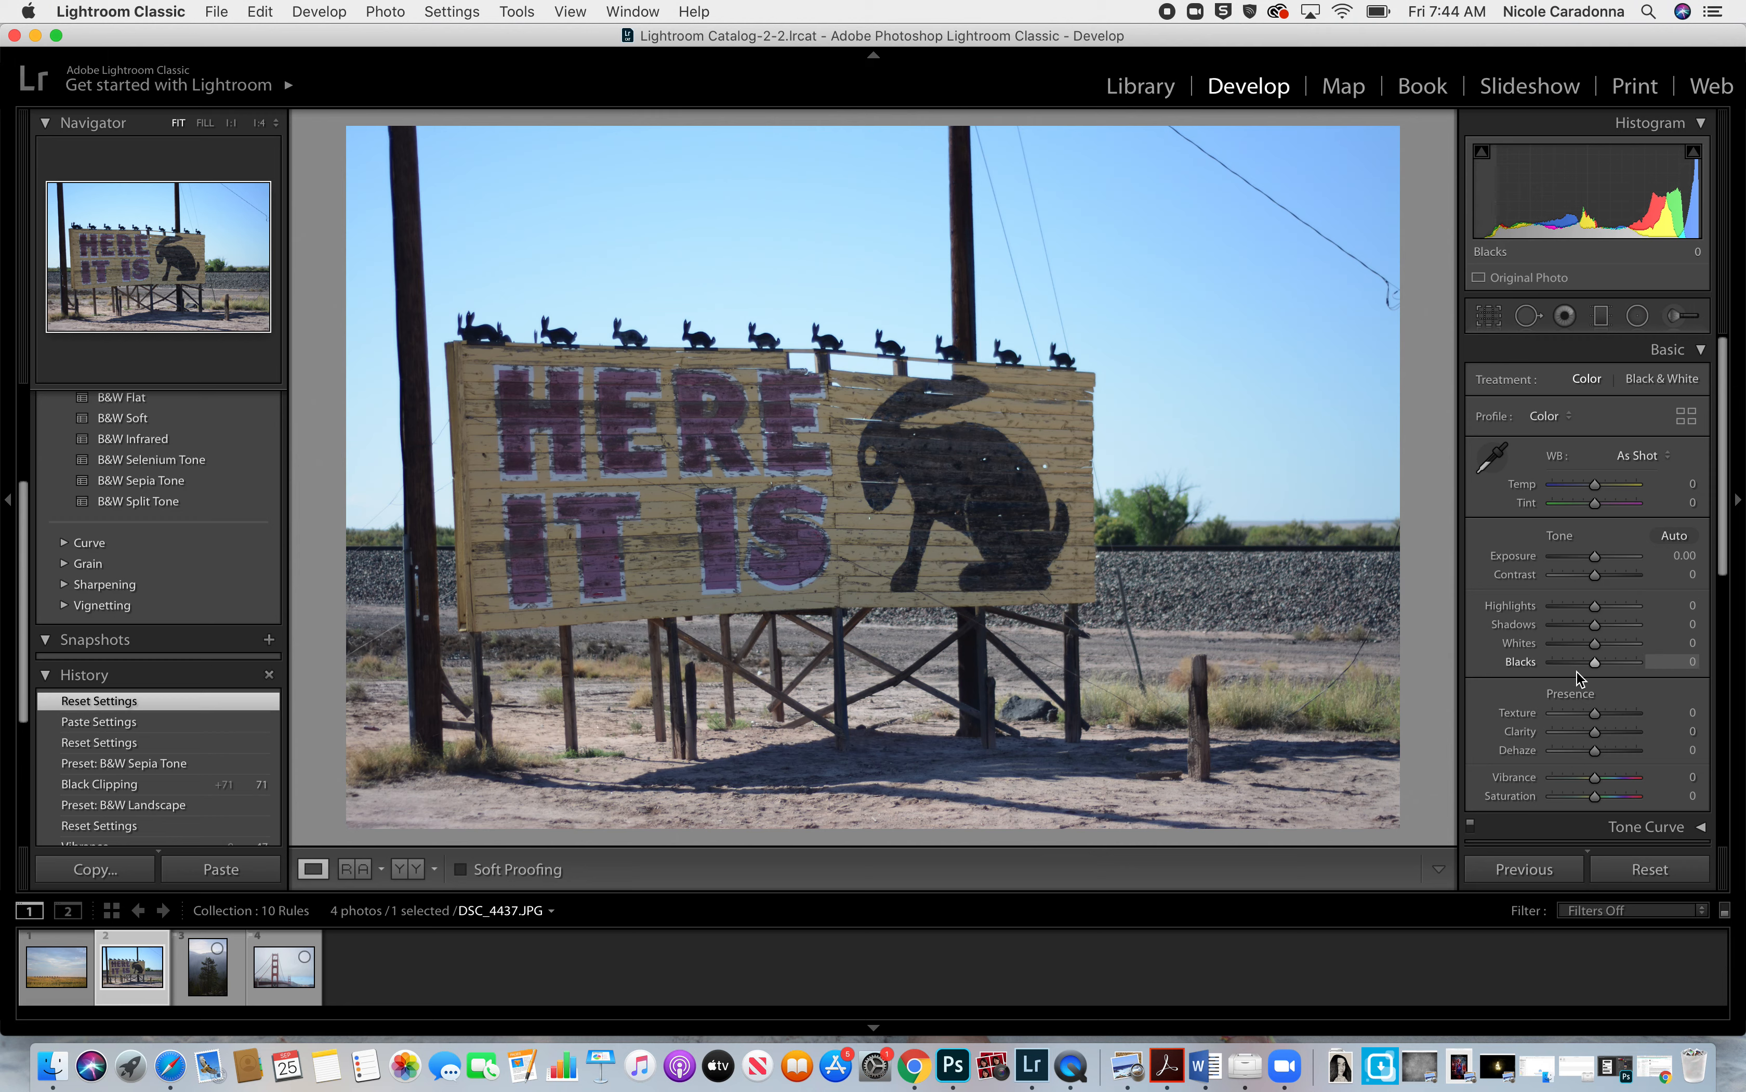
Adjust the billboard photo's basic settings to Saturation +54, Exposure +0.05, Blacks +100 and Shadows -20.
{"action": "scroll", "coordinate": [1578, 685], "scroll_direction": "down", "scroll_amount": 3}
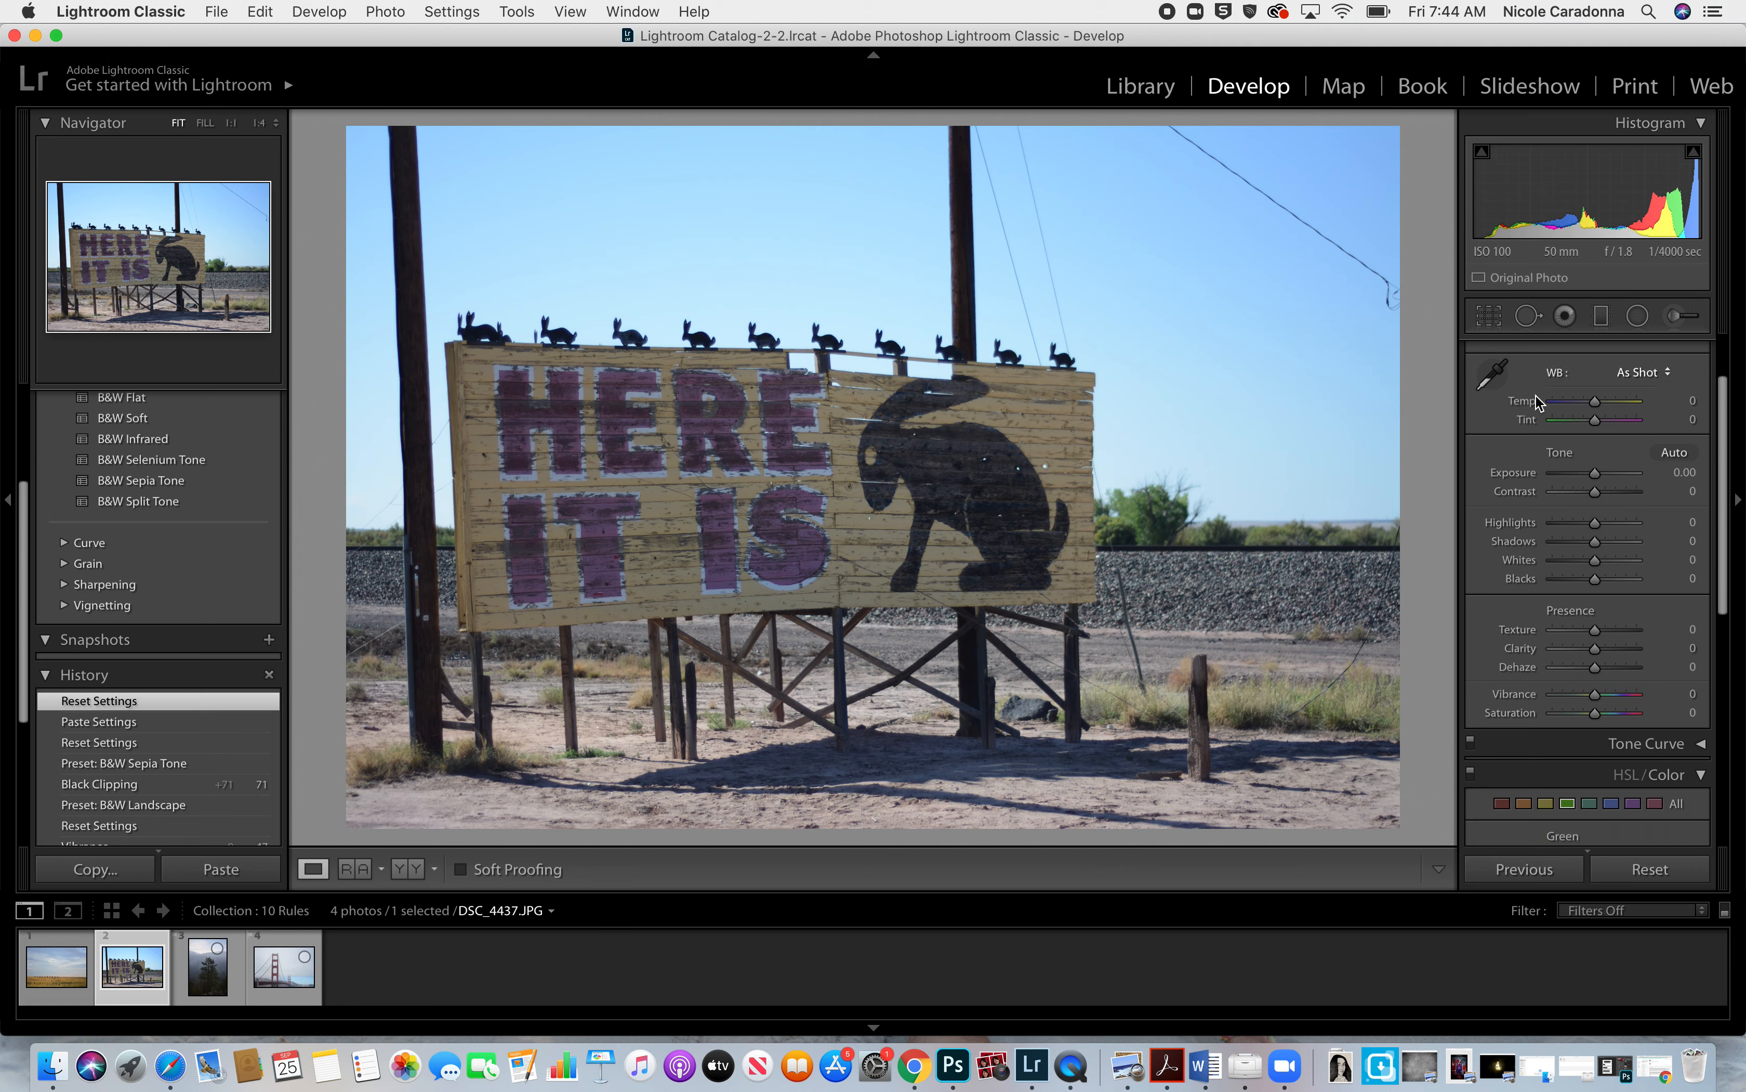
{"action": "scroll", "coordinate": [1630, 413], "scroll_direction": "up", "scroll_amount": 2}
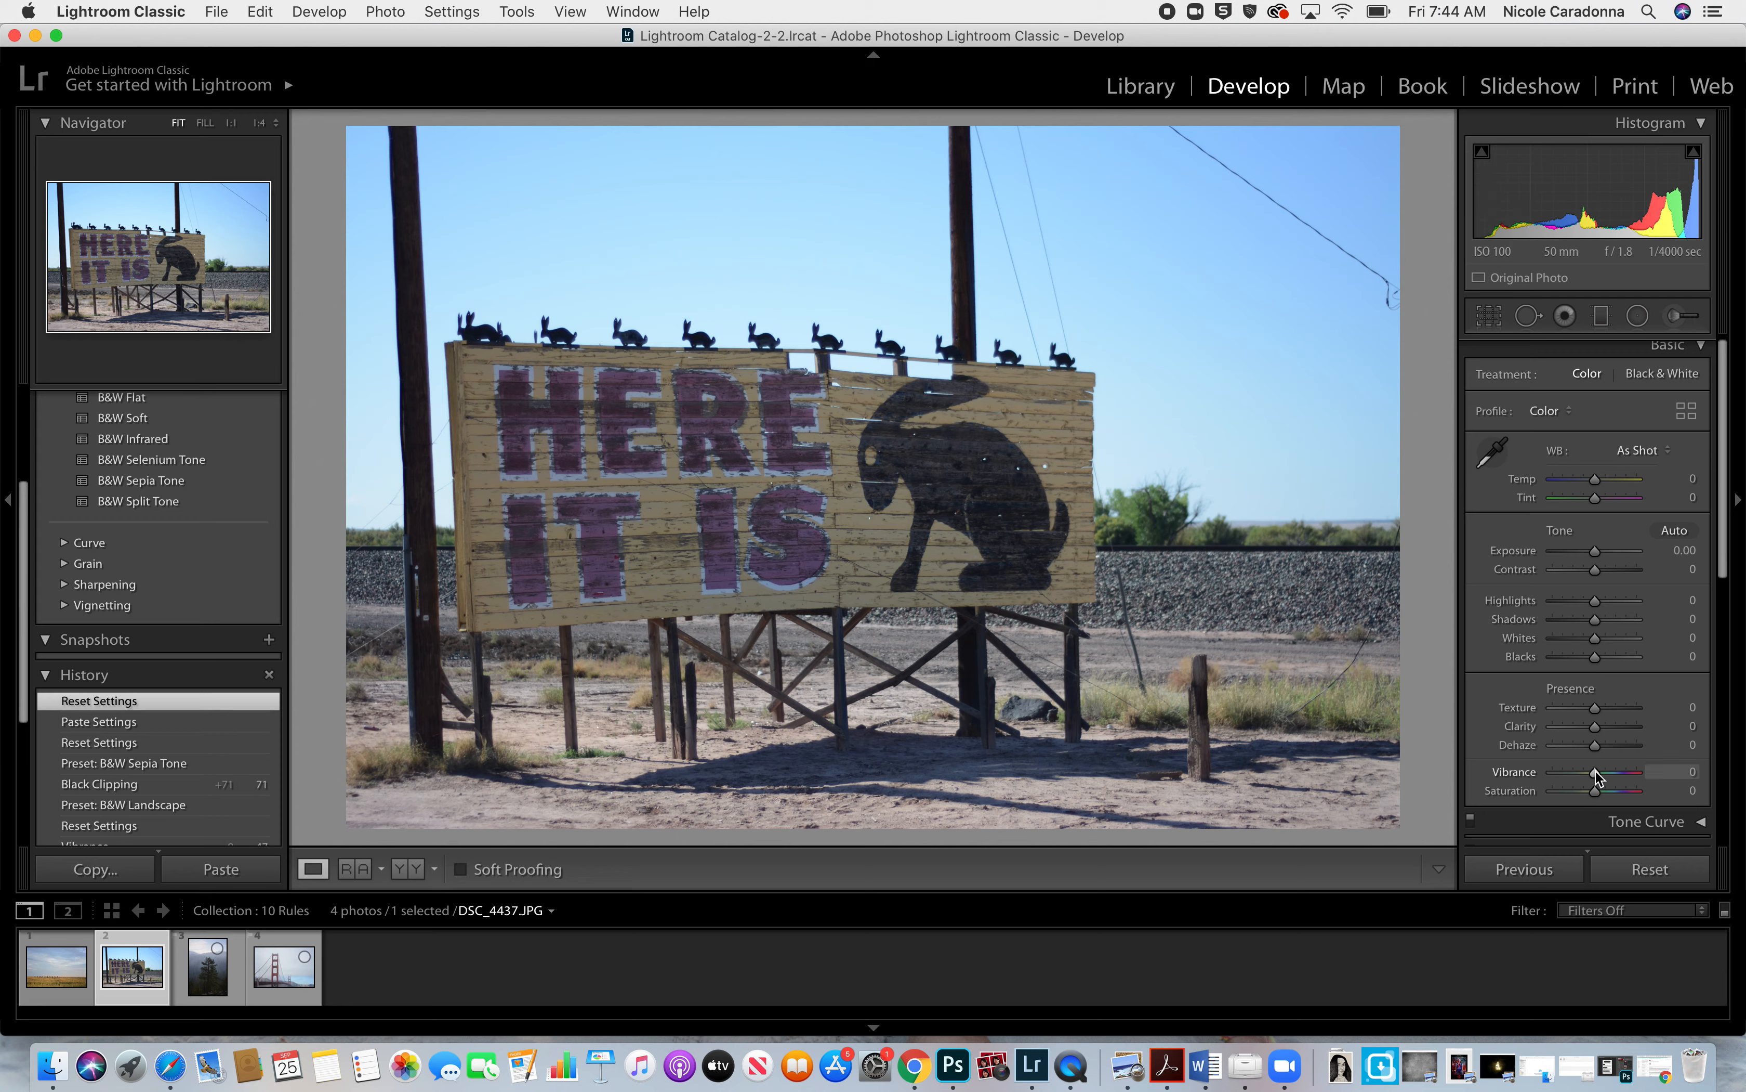
{"action": "left_click_drag", "start_coordinate": [1595, 792], "coordinate": [1616, 793]}
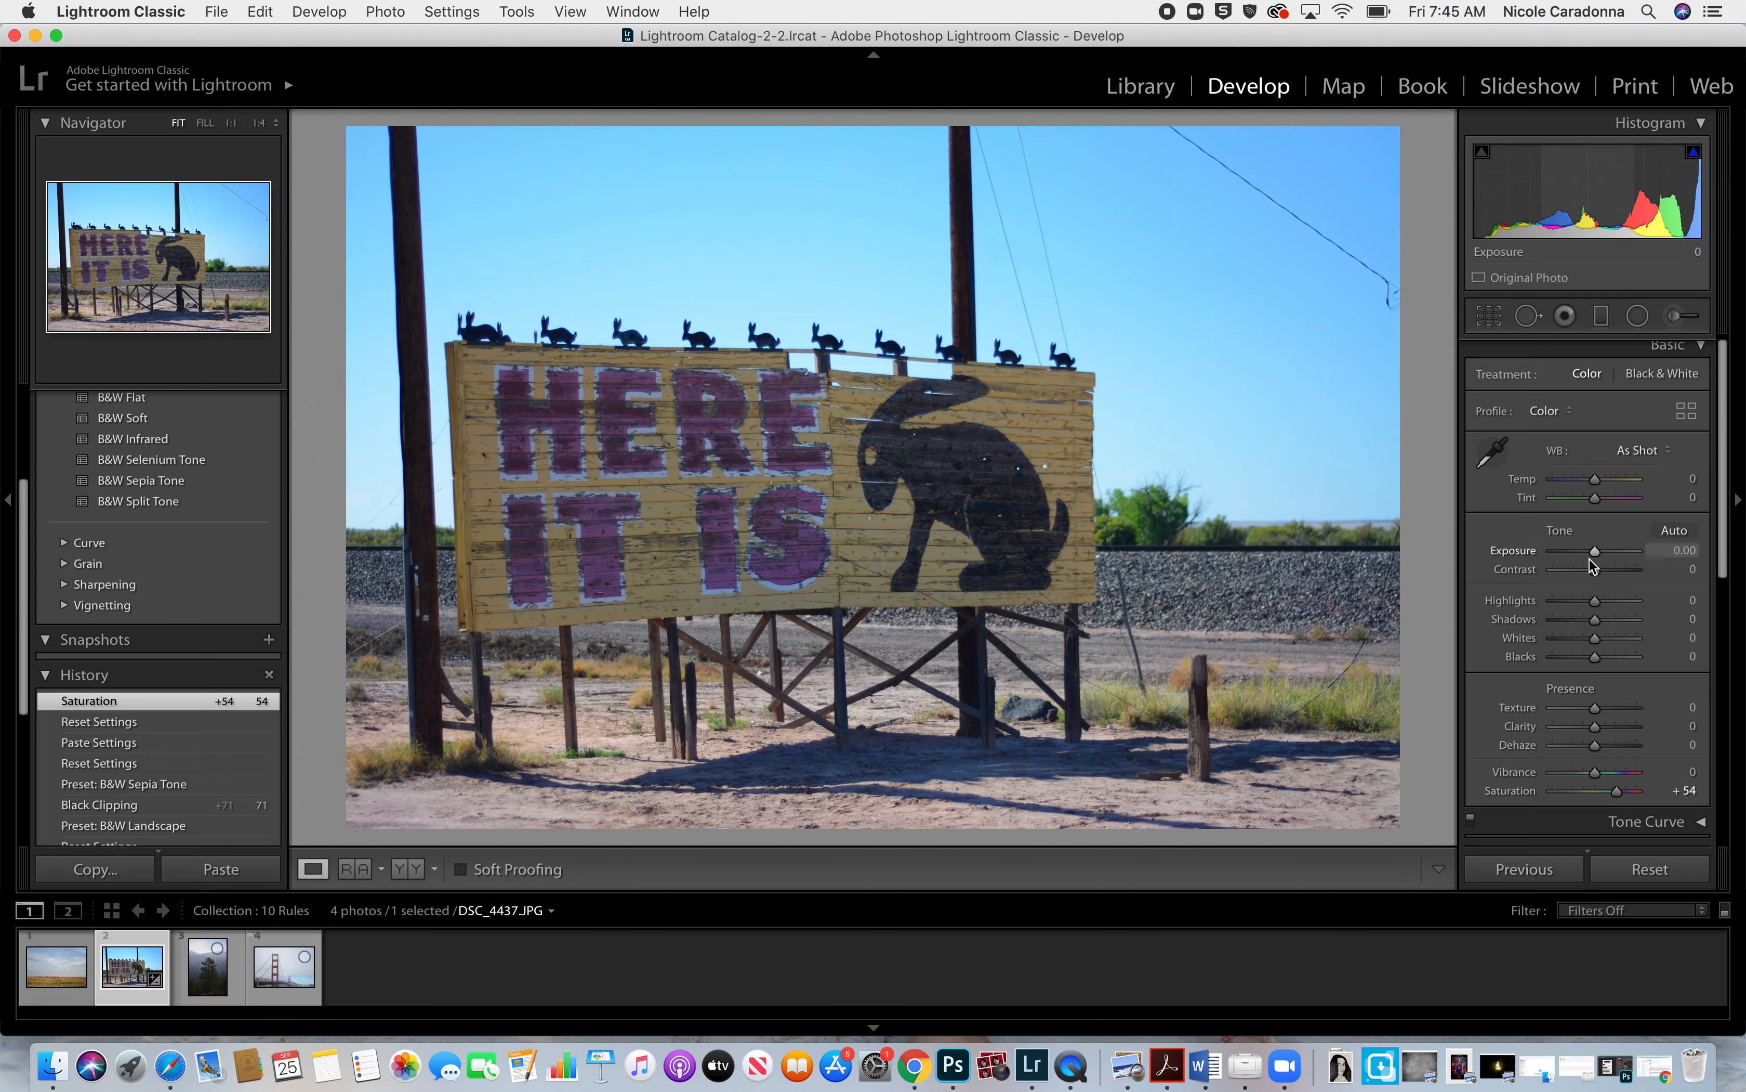
{"action": "left_click_drag", "start_coordinate": [1590, 557], "coordinate": [1592, 550]}
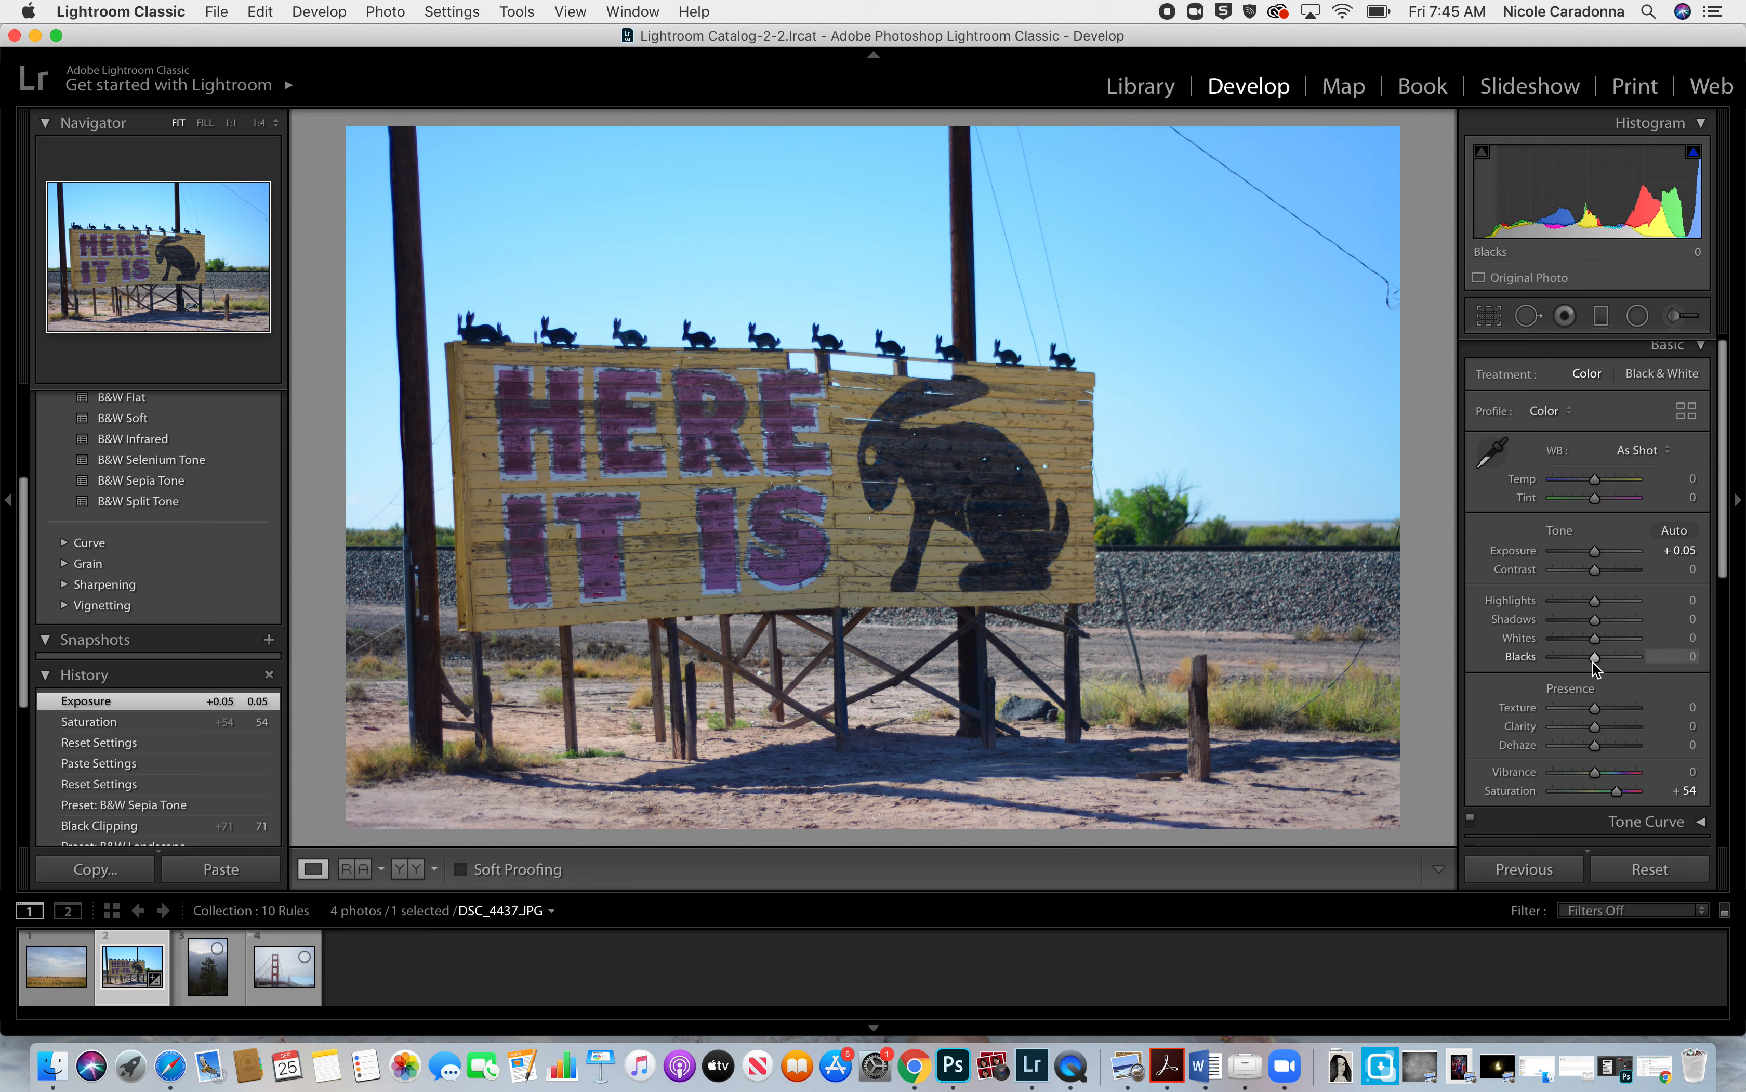
{"action": "left_click_drag", "start_coordinate": [1591, 656], "coordinate": [1585, 617]}
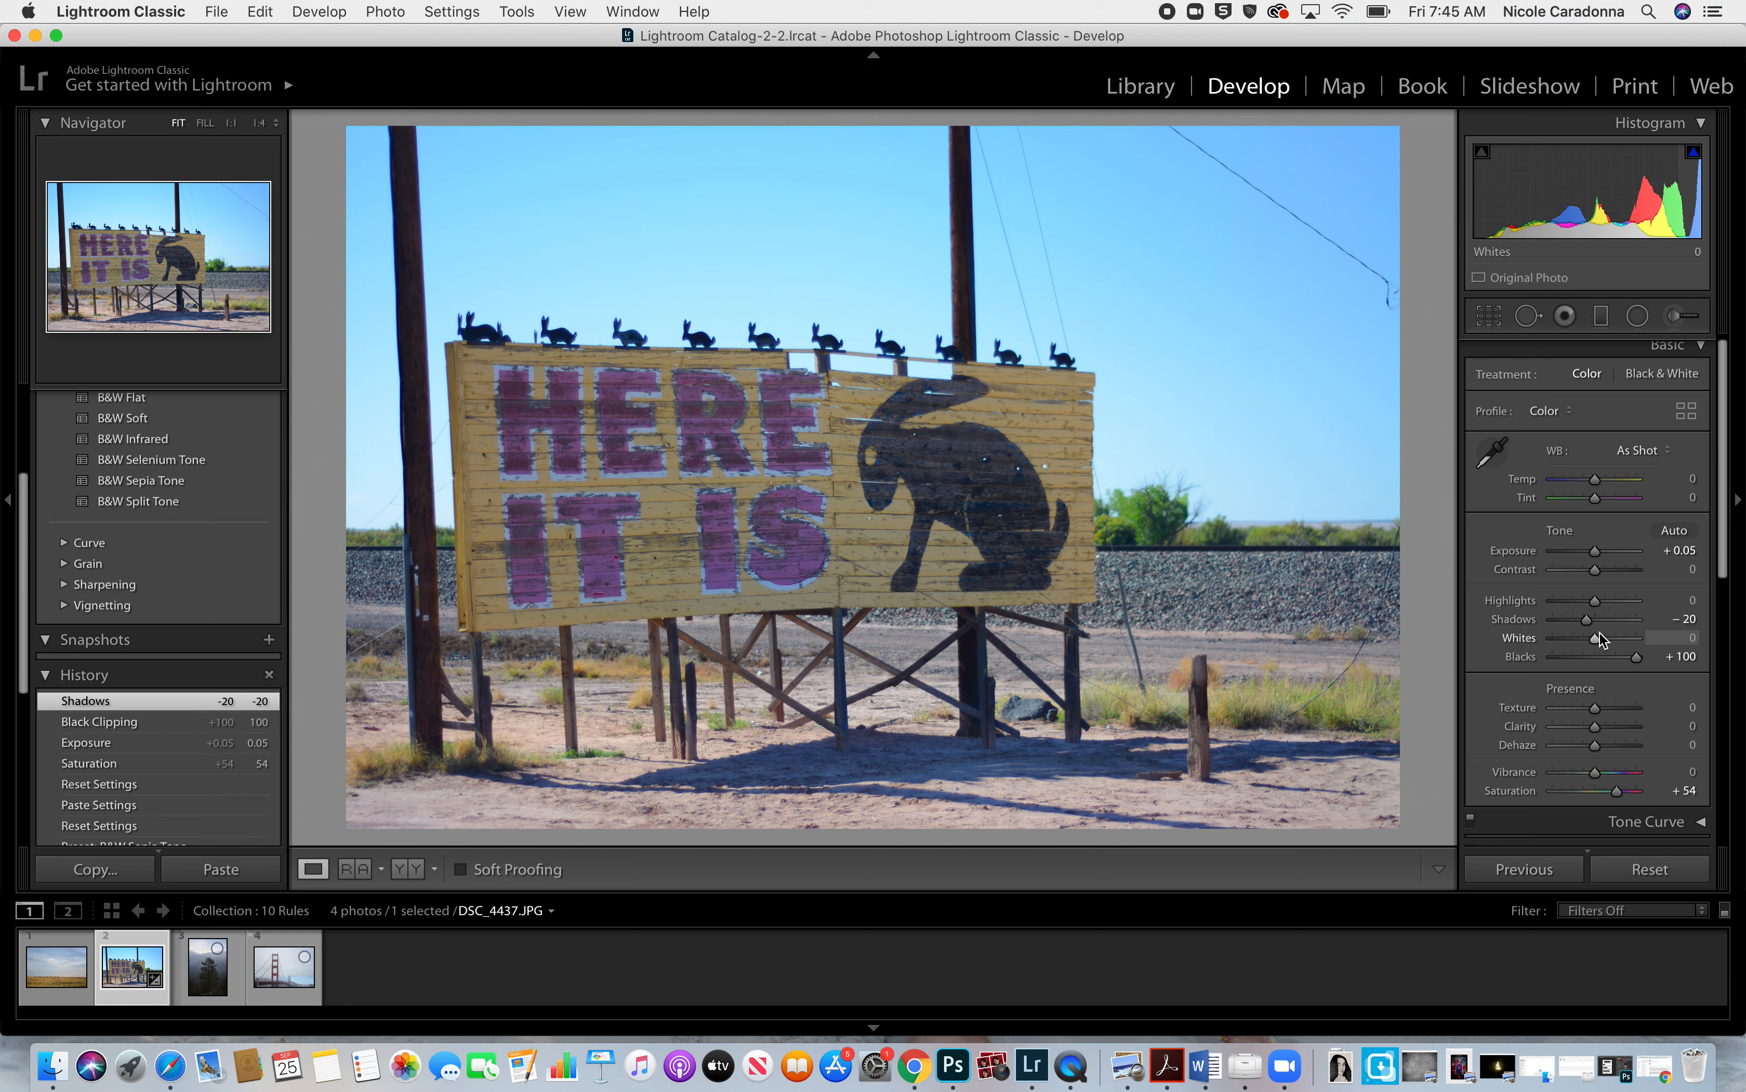
Shift only the red tones of the billboard photo to Saturation -2 and Hue +6.
{"action": "scroll", "coordinate": [1627, 626], "scroll_direction": "down", "scroll_amount": 3}
{"action": "scroll", "coordinate": [1627, 625], "scroll_direction": "down", "scroll_amount": 8}
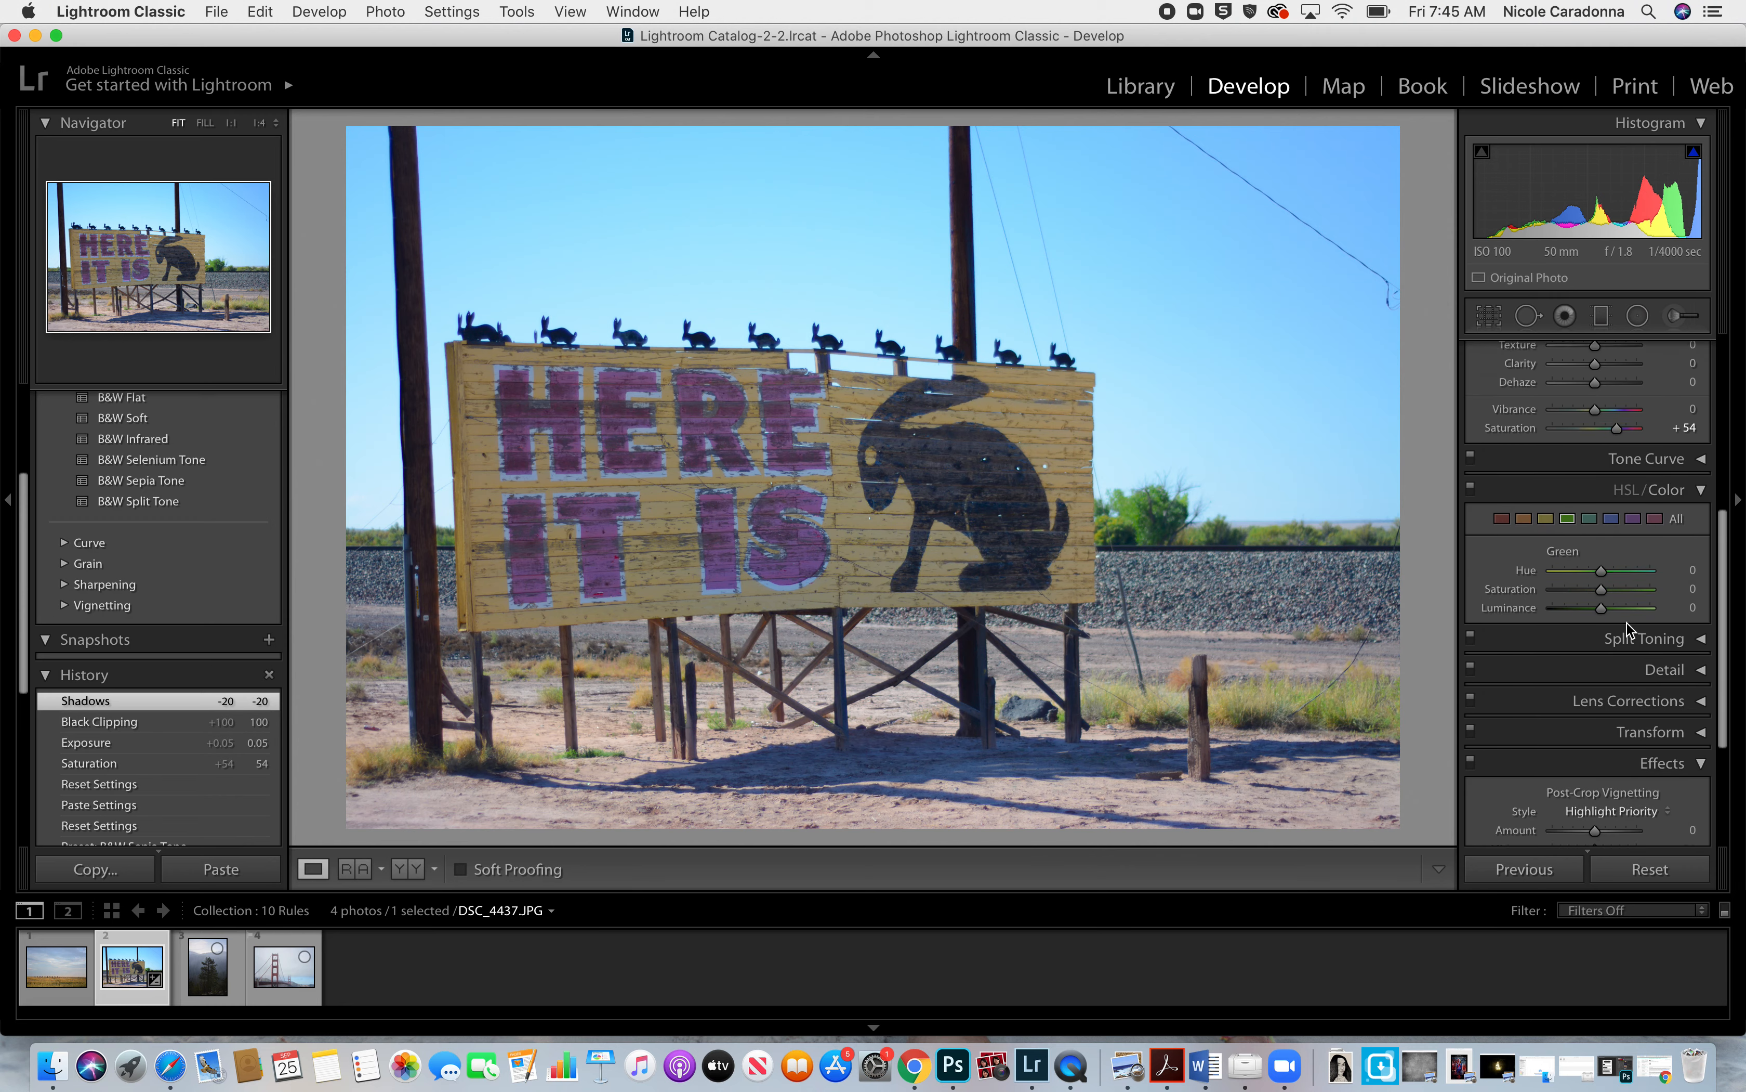
{"action": "scroll", "coordinate": [1627, 622], "scroll_direction": "down", "scroll_amount": 2}
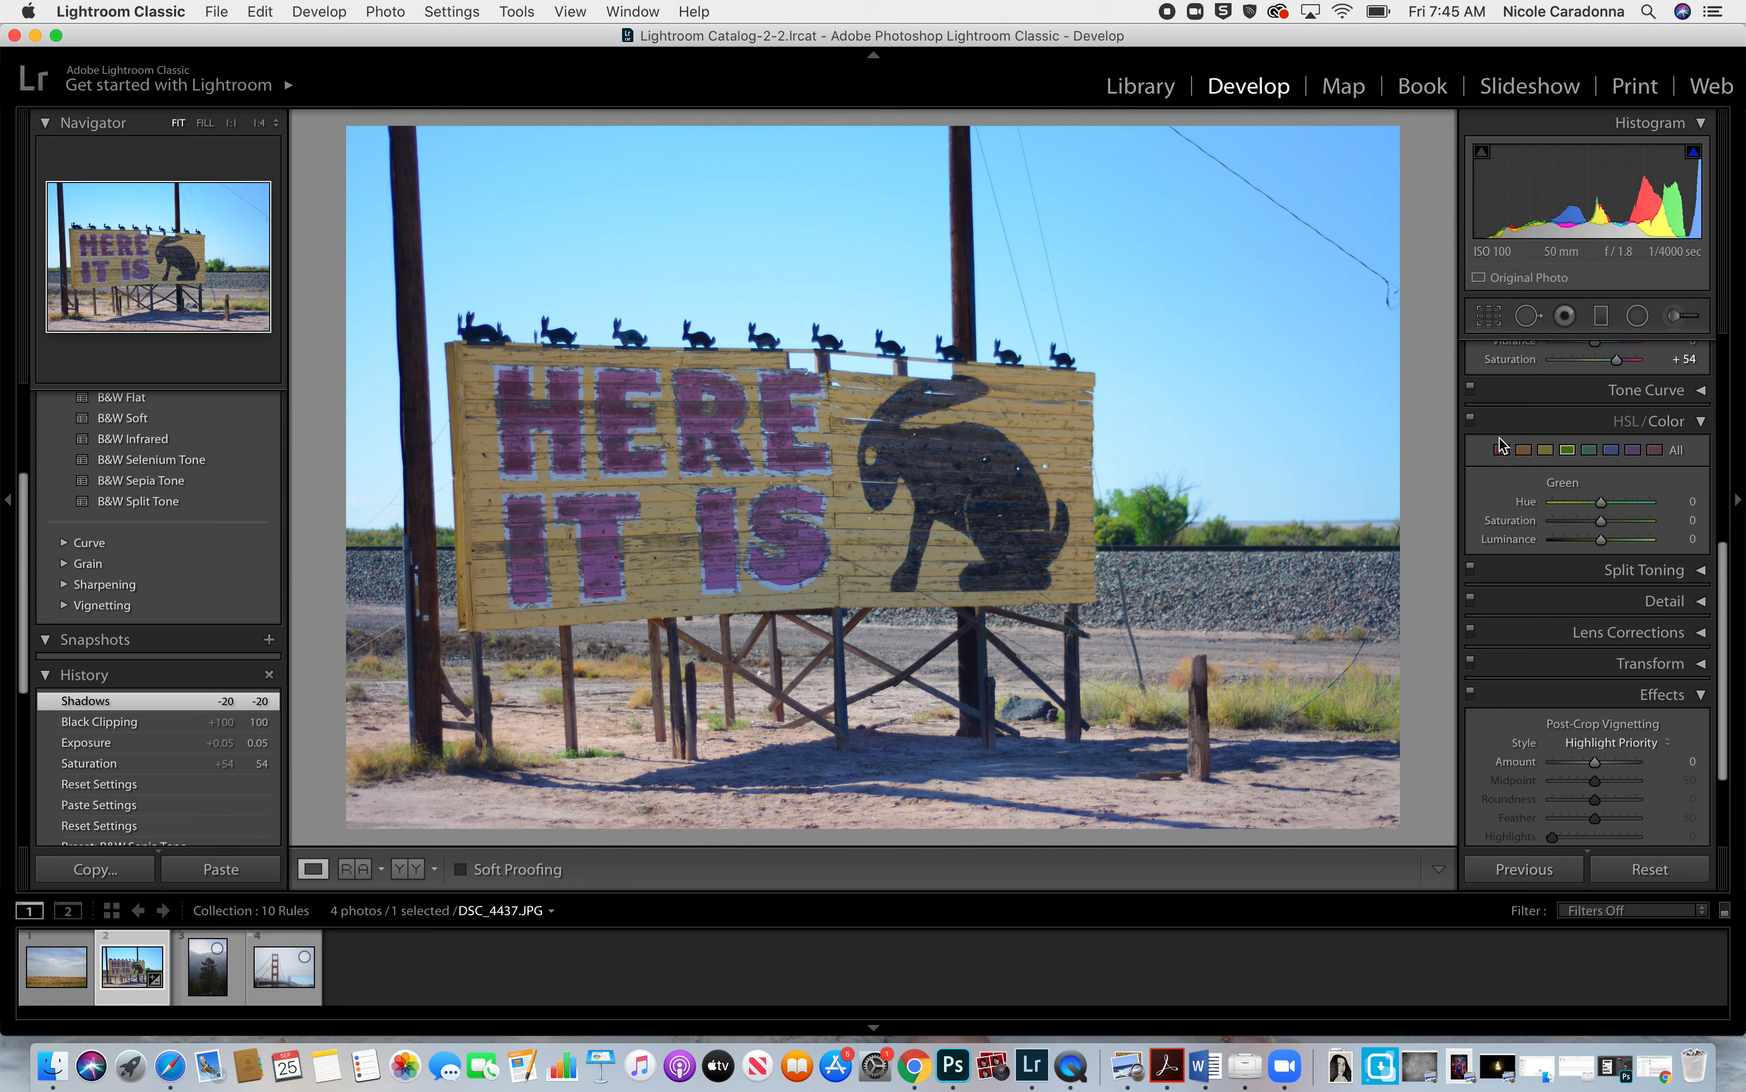
{"action": "left_click", "coordinate": [1503, 450]}
{"action": "mouse_move", "coordinate": [1601, 527]}
{"action": "left_mouse_down"}
{"action": "mouse_move", "coordinate": [1486, 526]}
{"action": "mouse_move", "coordinate": [1611, 527]}
{"action": "mouse_move", "coordinate": [1596, 524]}
{"action": "mouse_move", "coordinate": [1622, 501]}
{"action": "mouse_move", "coordinate": [1588, 501]}
{"action": "mouse_move", "coordinate": [1605, 501]}
{"action": "left_mouse_up"}
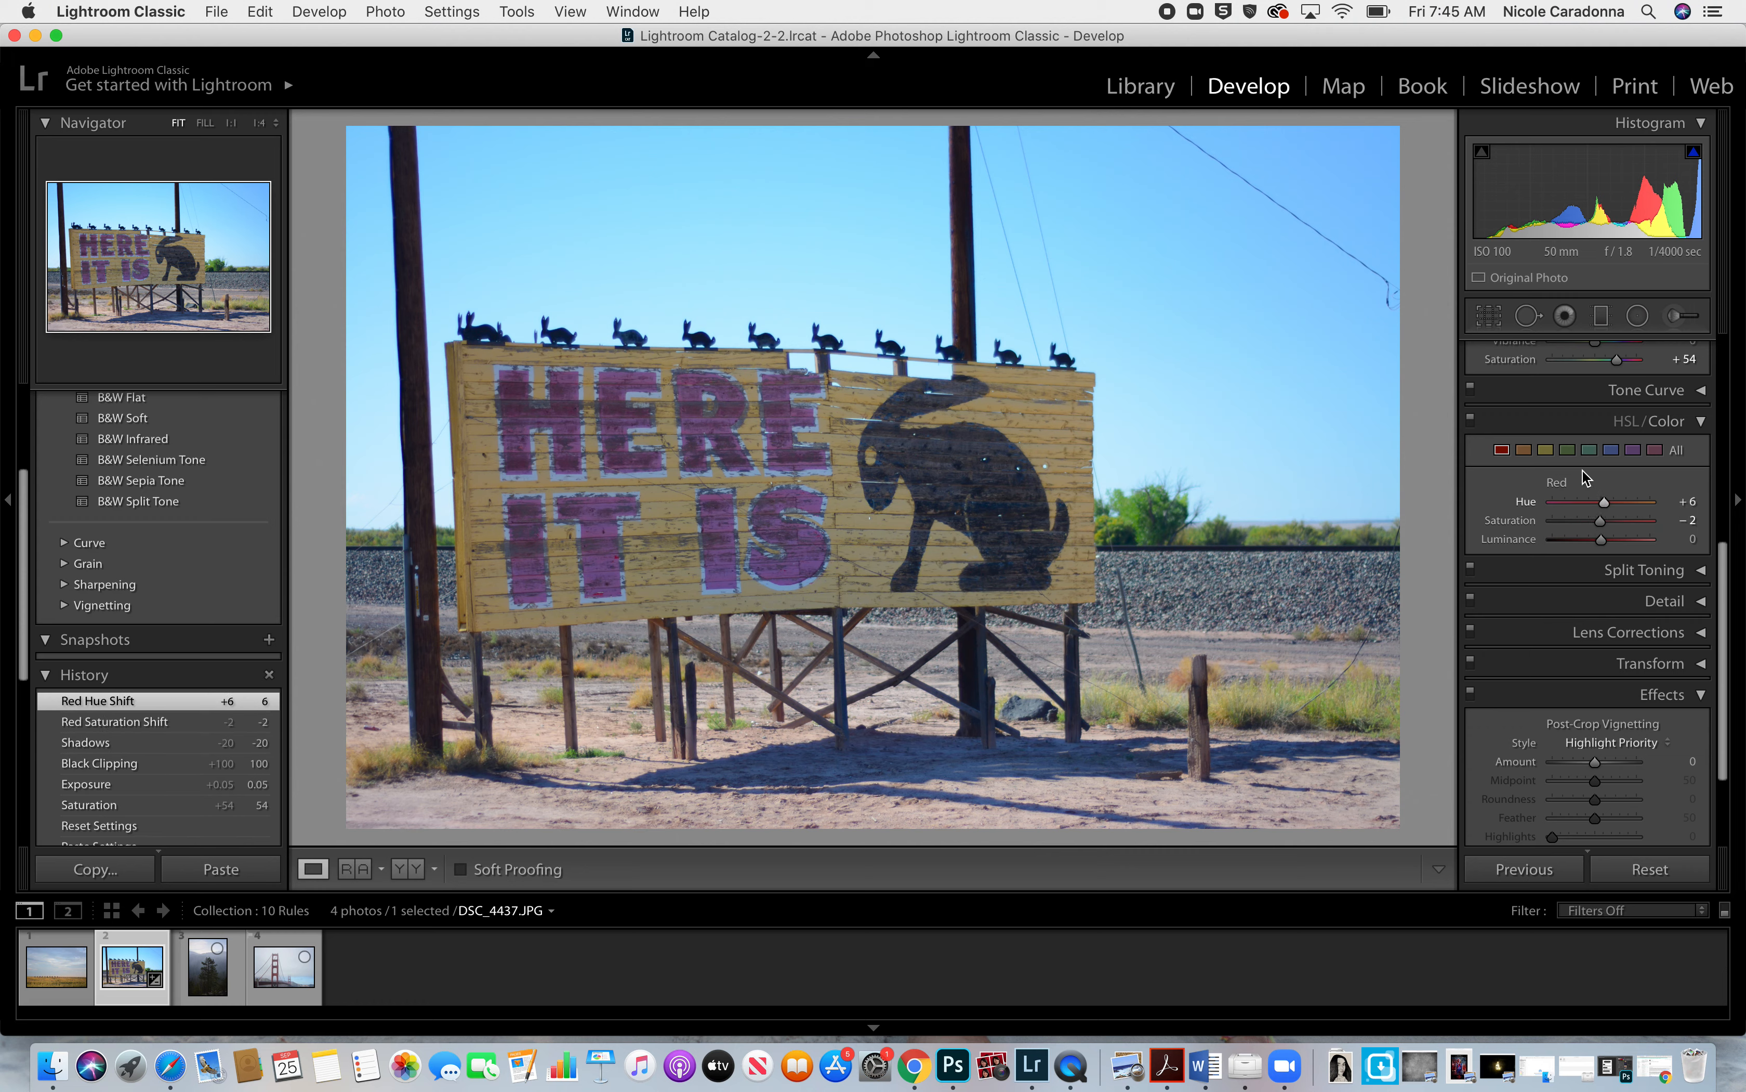
Try extreme saturation and hue shifts on the yellow tones and settle on Hue -2, Saturation +6 and Luminance +9.
{"action": "left_click", "coordinate": [1546, 451]}
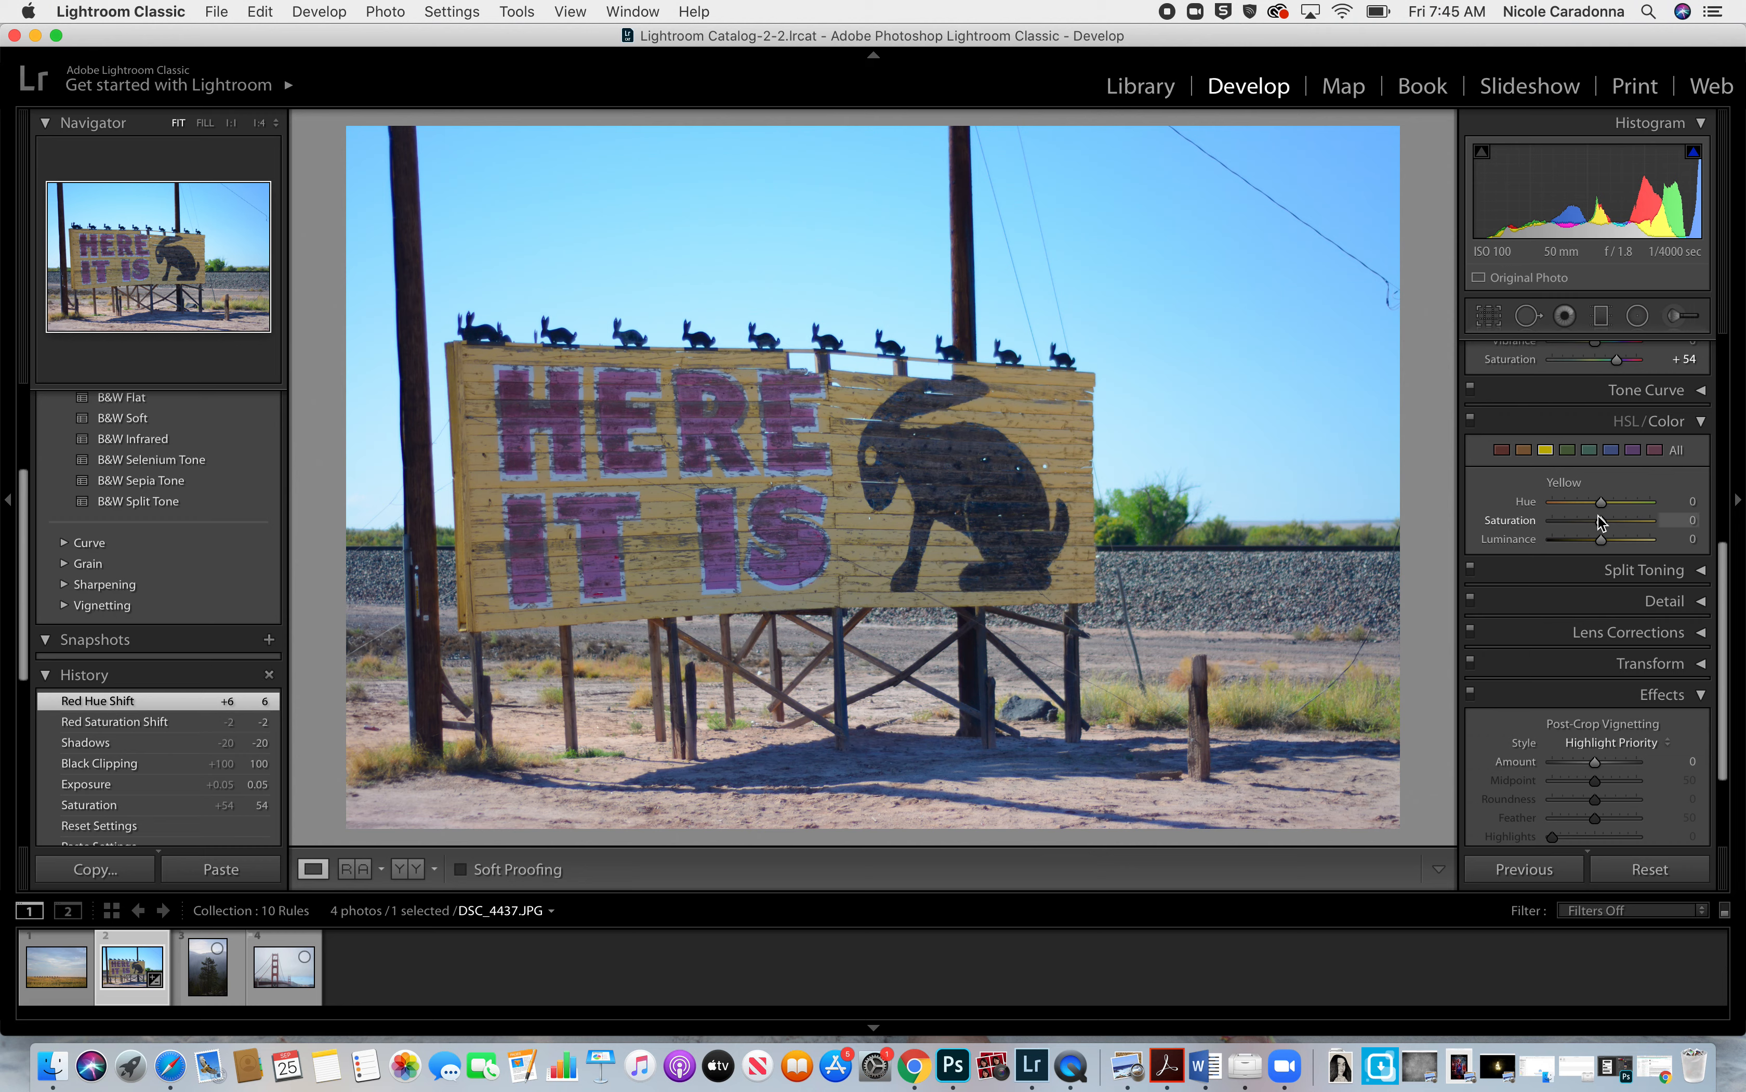
{"action": "left_click_drag", "start_coordinate": [1602, 520], "coordinate": [1509, 526]}
{"action": "left_click_drag", "start_coordinate": [1533, 523], "coordinate": [1674, 531]}
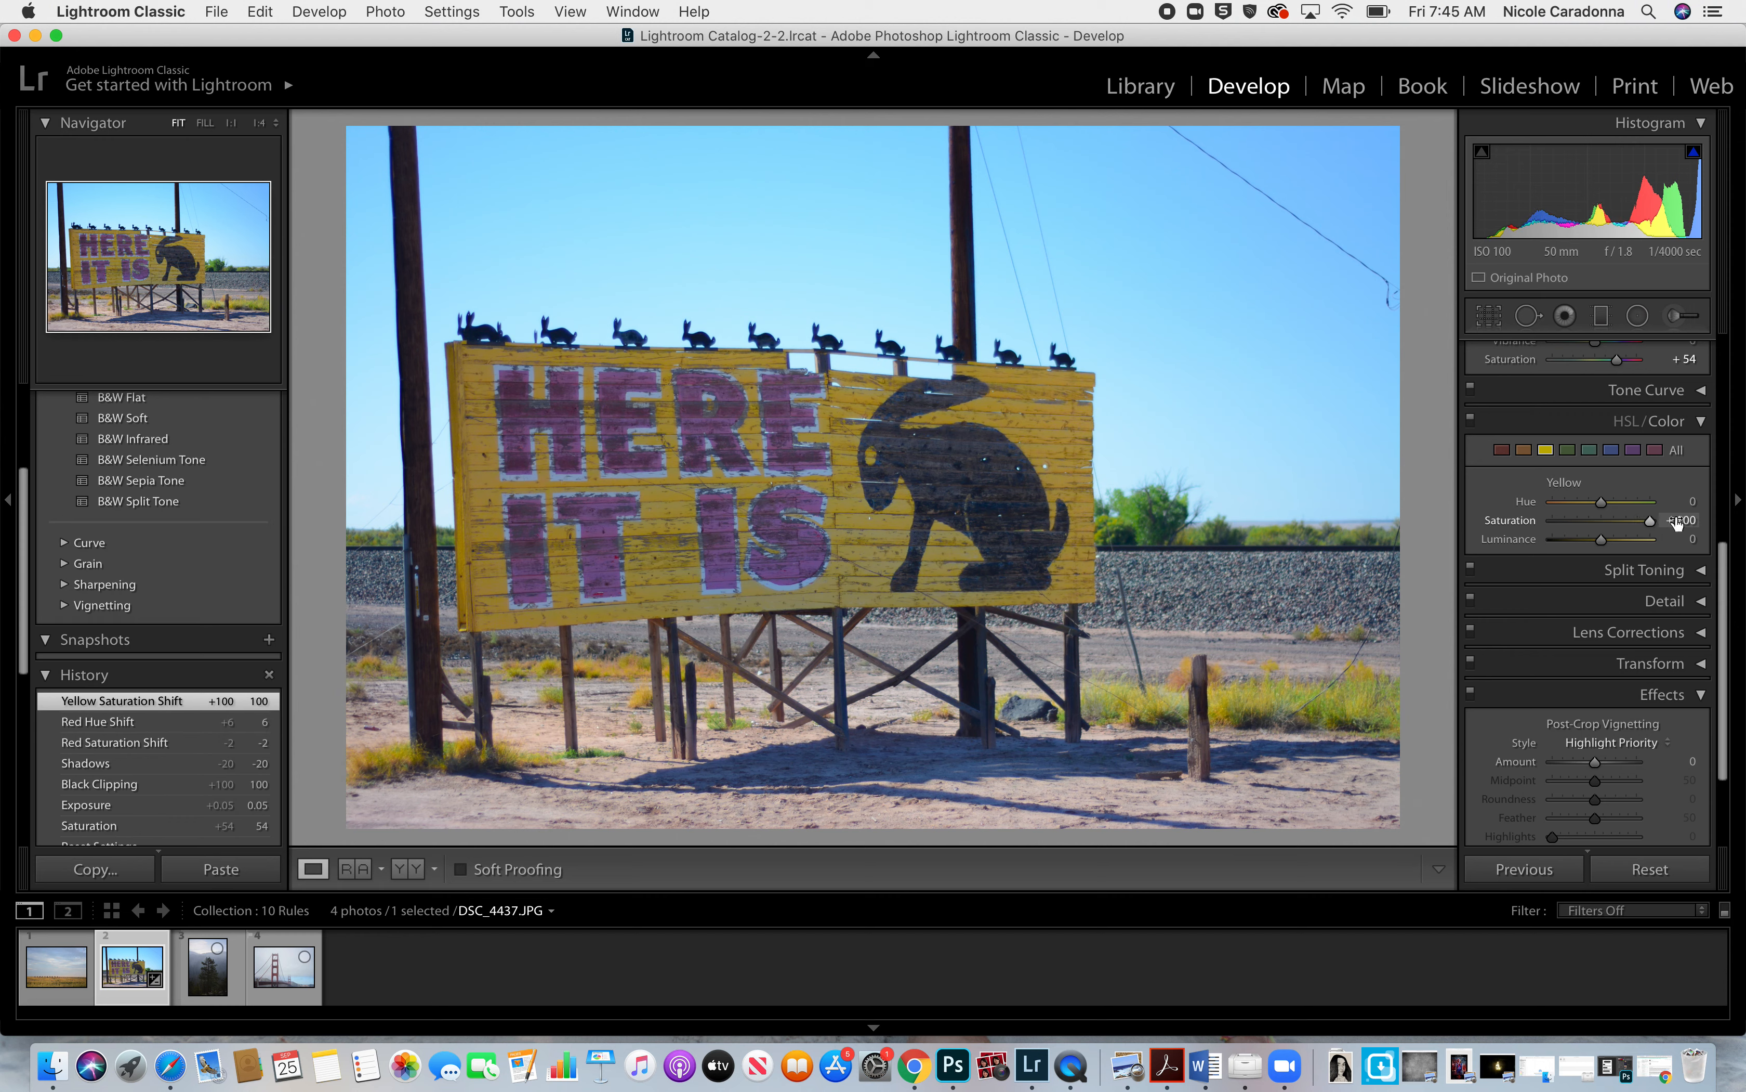
{"action": "left_click_drag", "start_coordinate": [1602, 501], "coordinate": [1534, 503]}
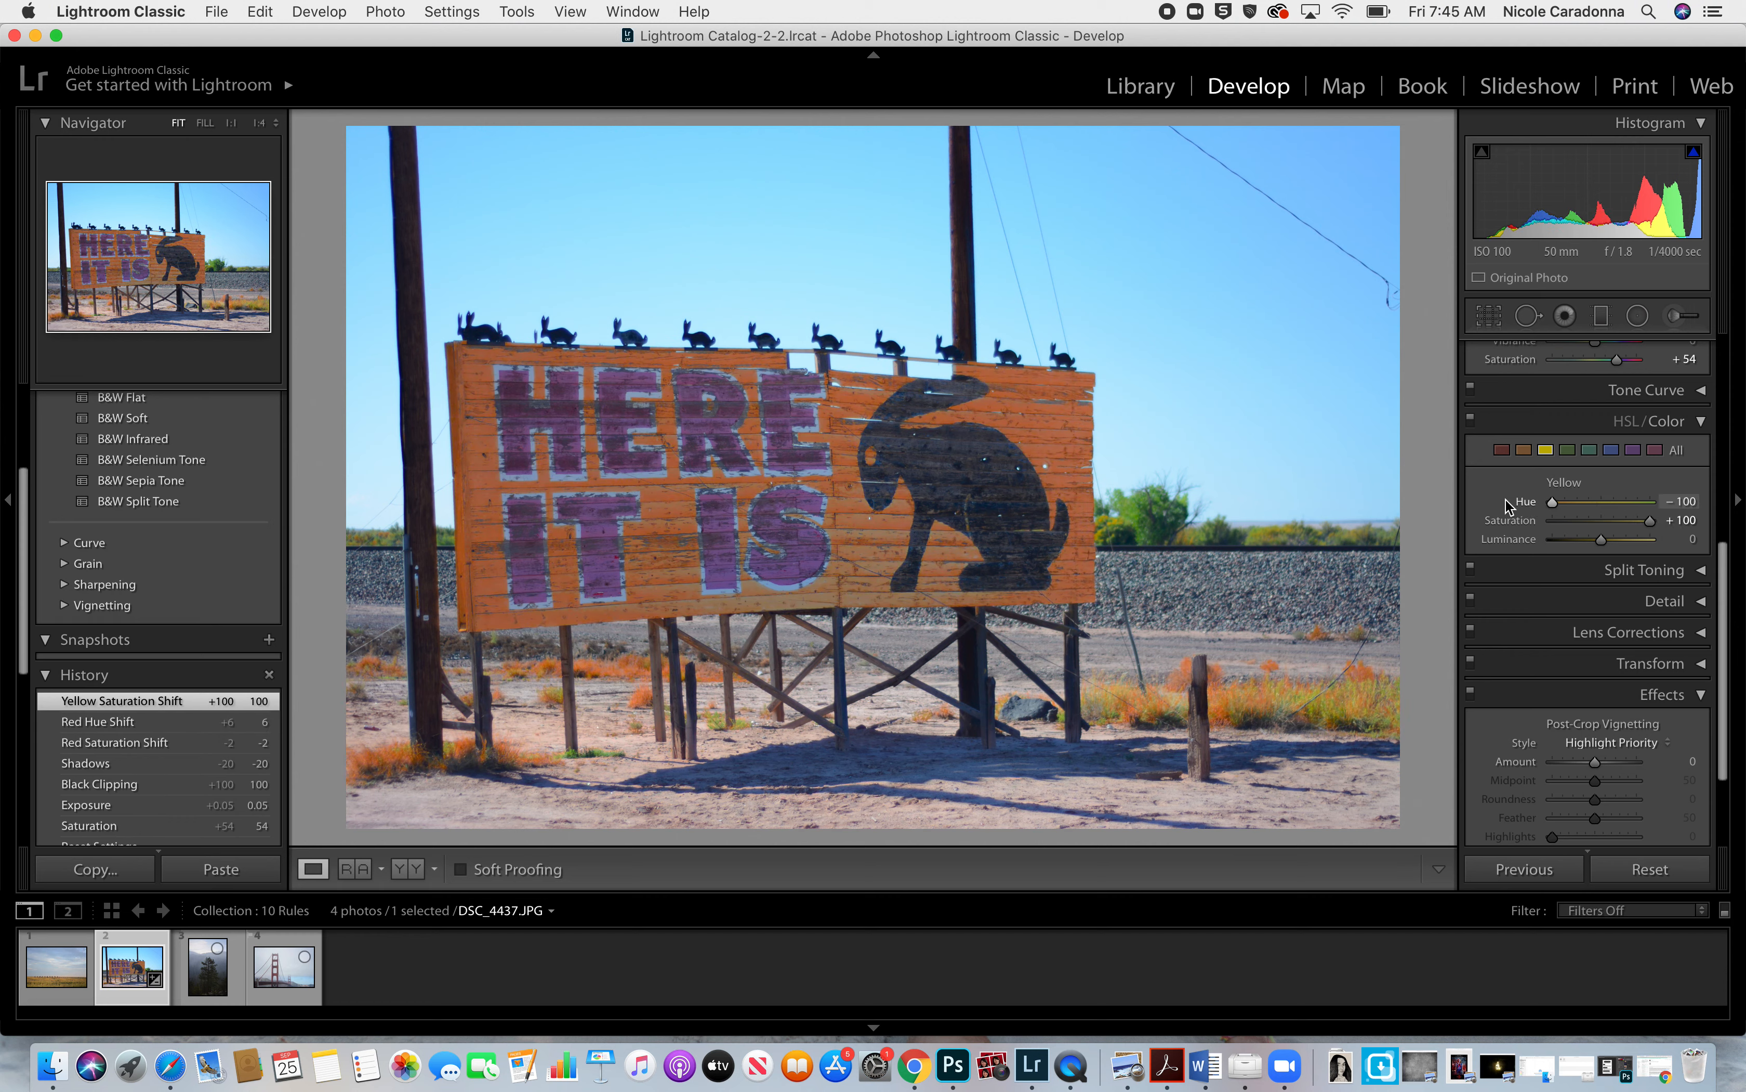
{"action": "left_click_drag", "start_coordinate": [1553, 503], "coordinate": [1601, 503]}
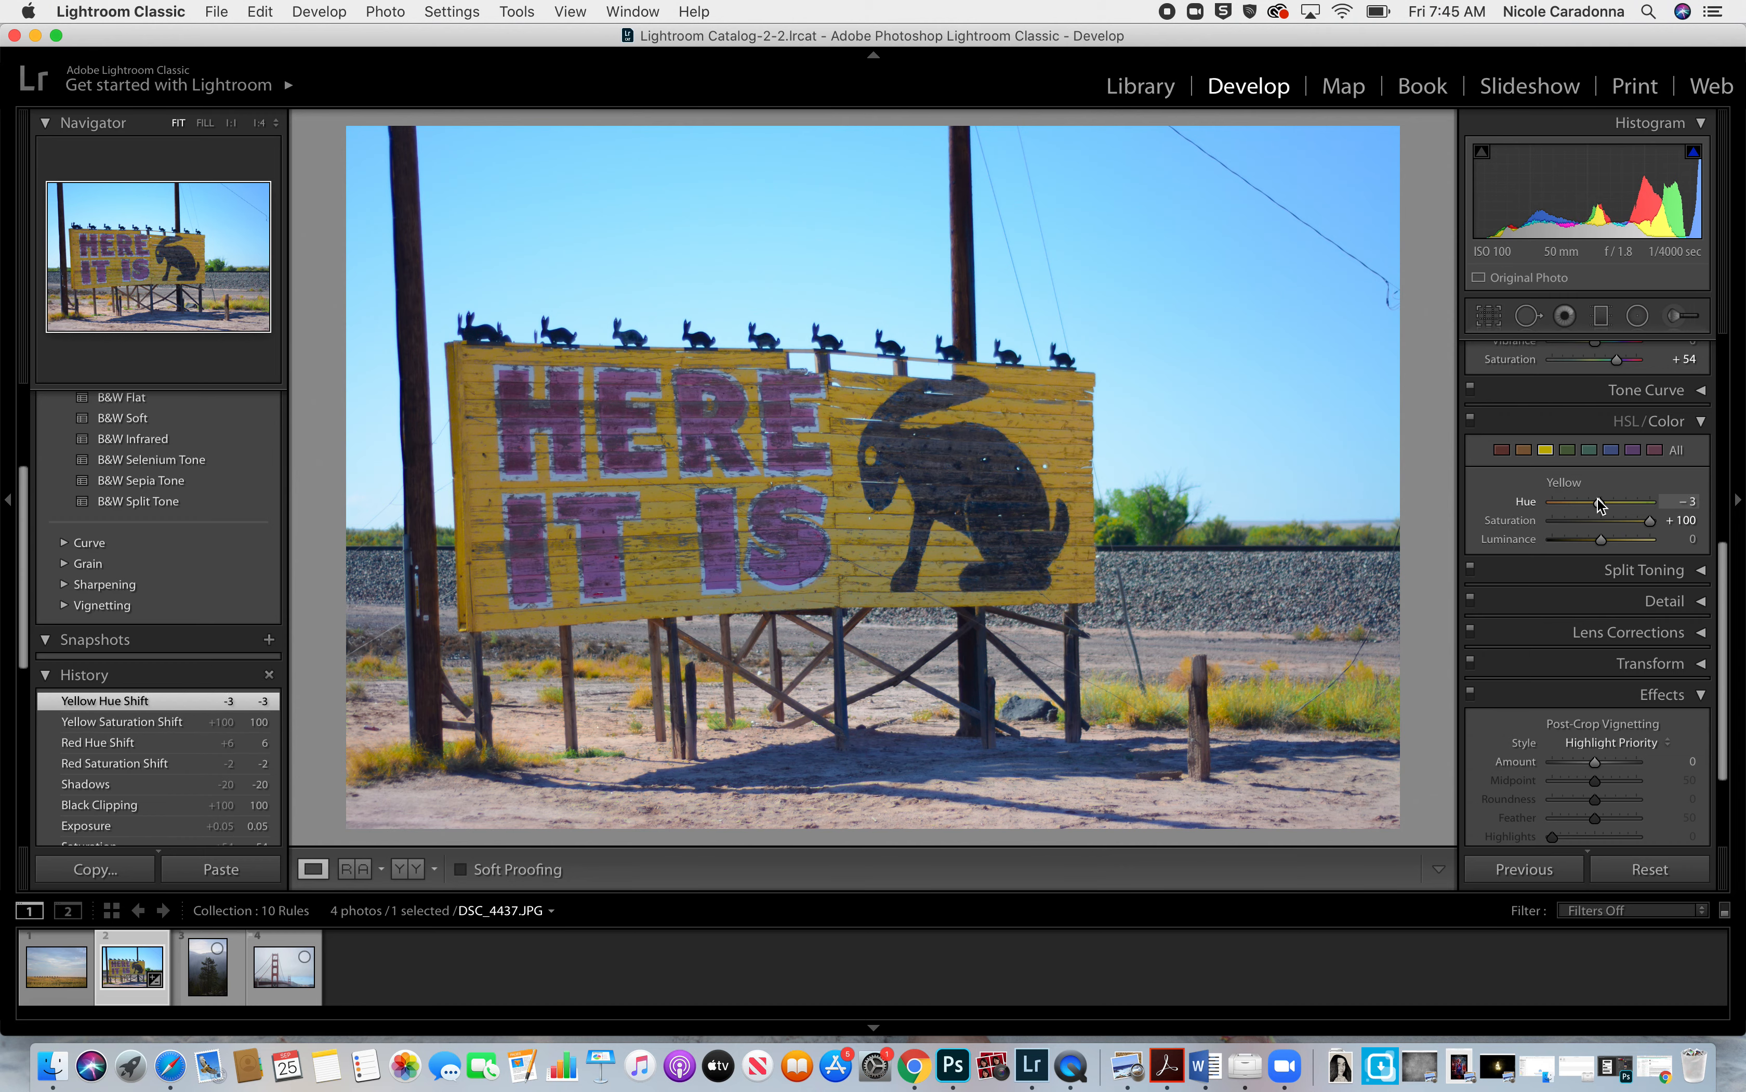
{"action": "left_click_drag", "start_coordinate": [1650, 521], "coordinate": [1601, 524]}
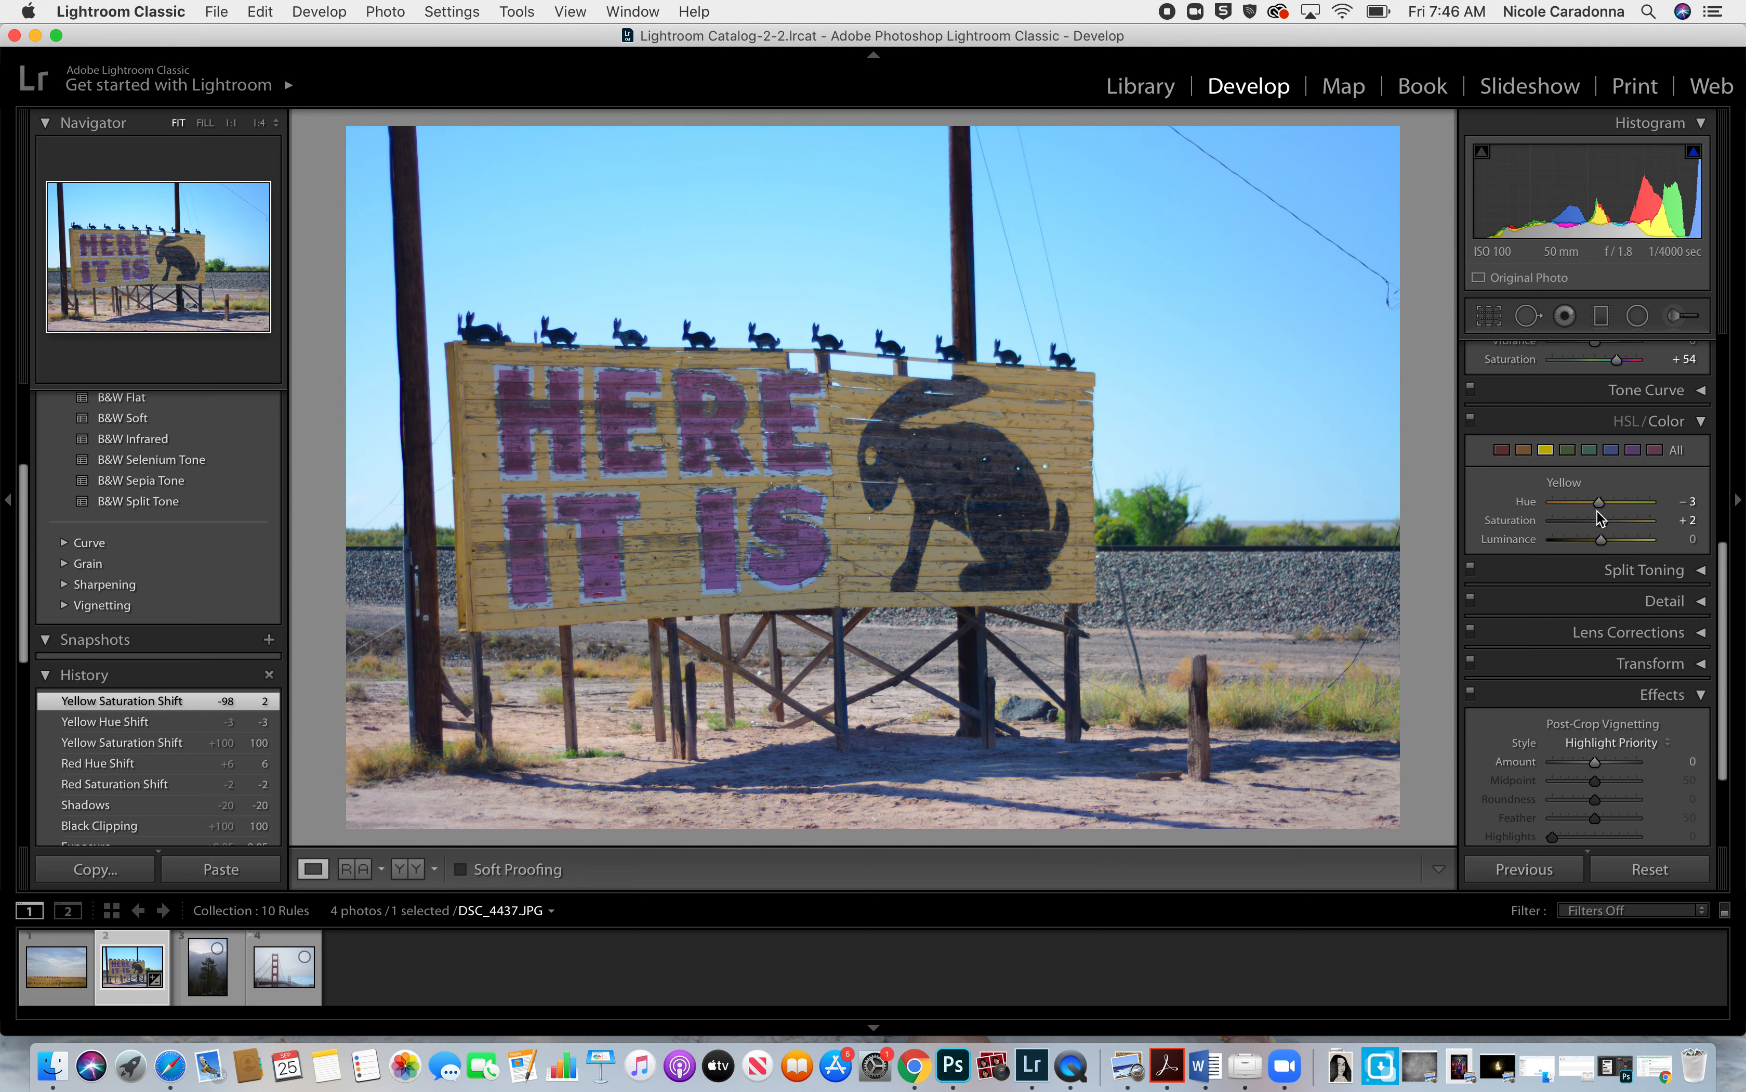
{"action": "left_click_drag", "start_coordinate": [1599, 505], "coordinate": [1604, 556]}
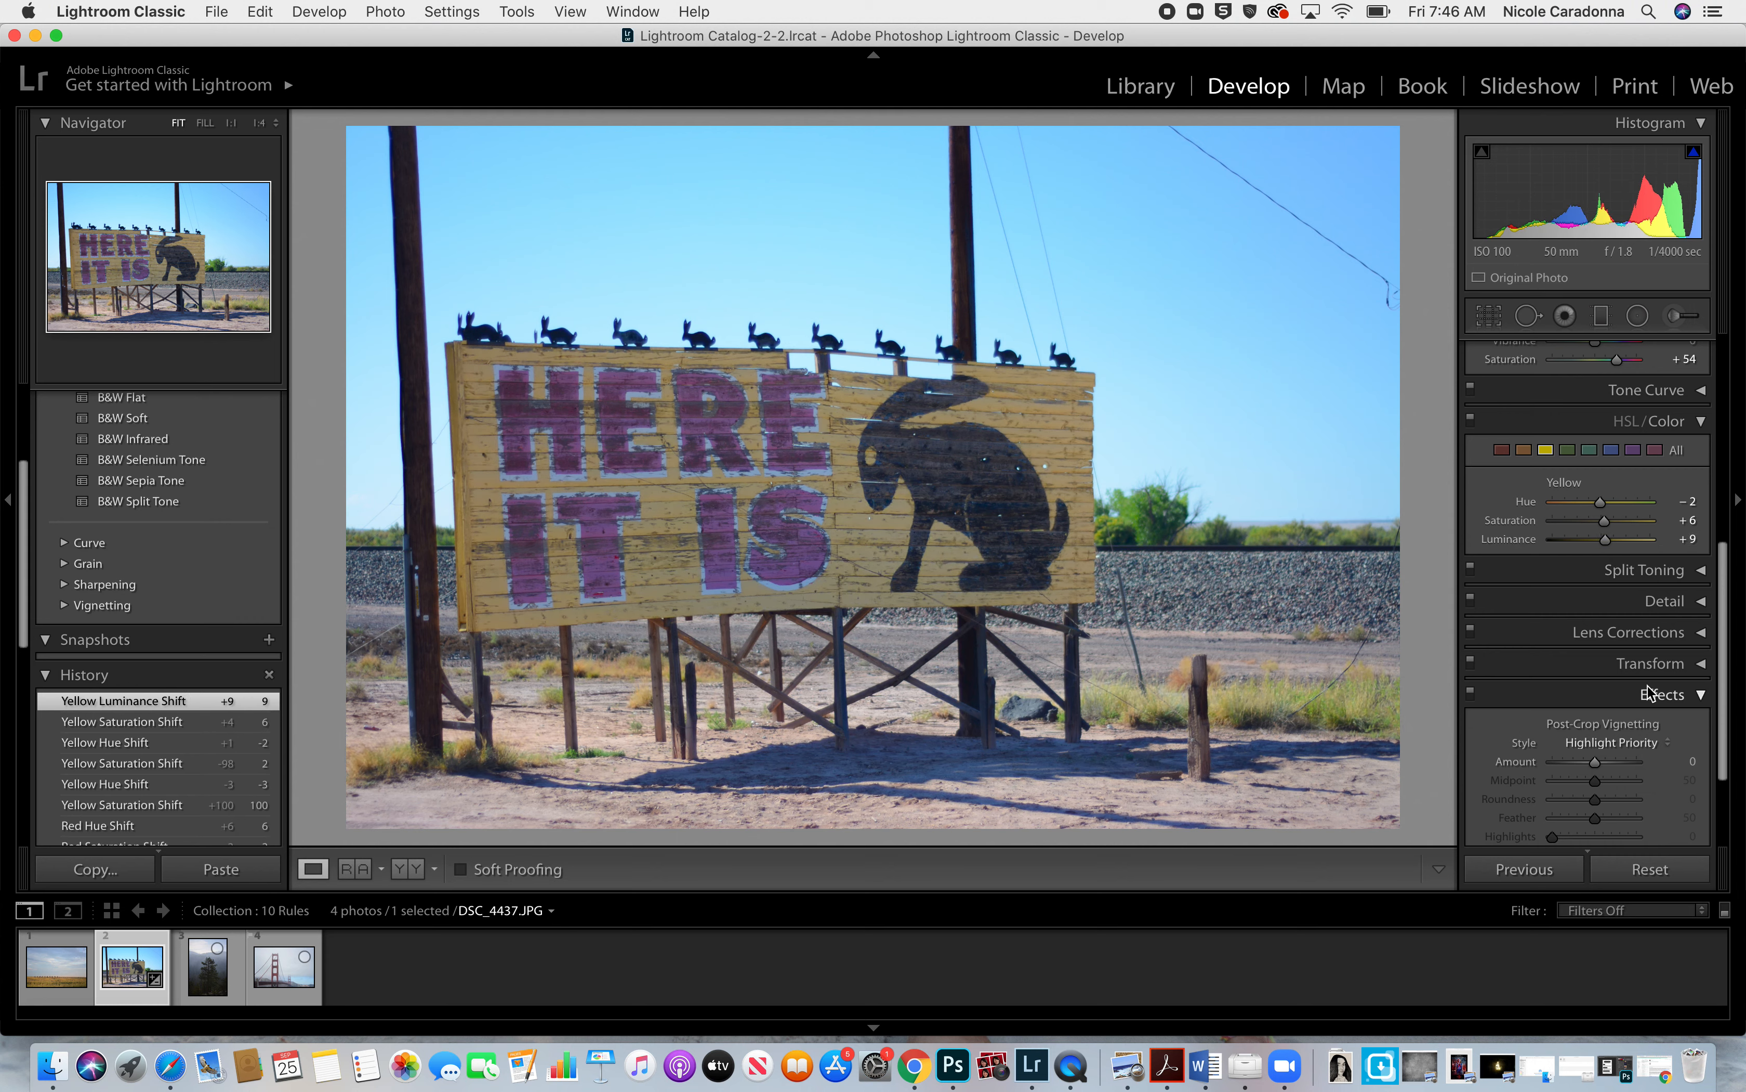
Review the available Effects, HSL/Color and Basic adjustments for the billboard photo.
{"action": "scroll", "coordinate": [1648, 682], "scroll_direction": "down", "scroll_amount": 2}
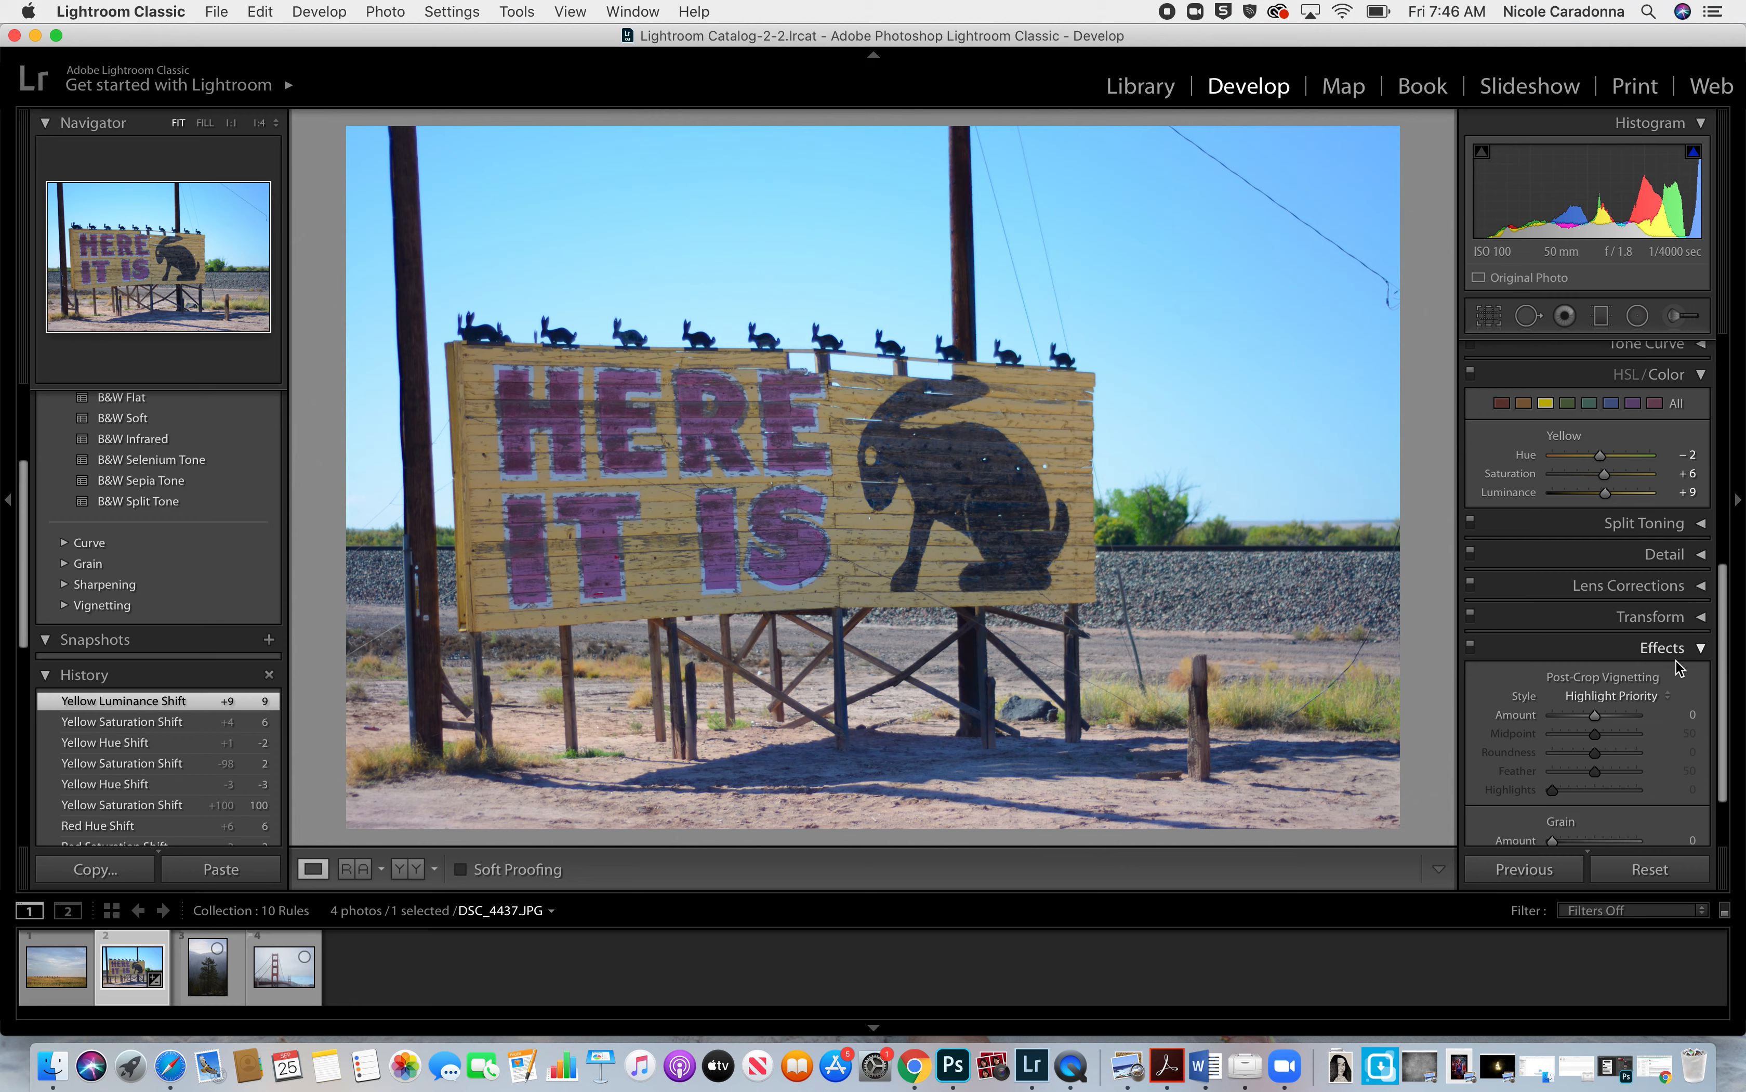
{"action": "scroll", "coordinate": [1676, 657], "scroll_direction": "down", "scroll_amount": 3}
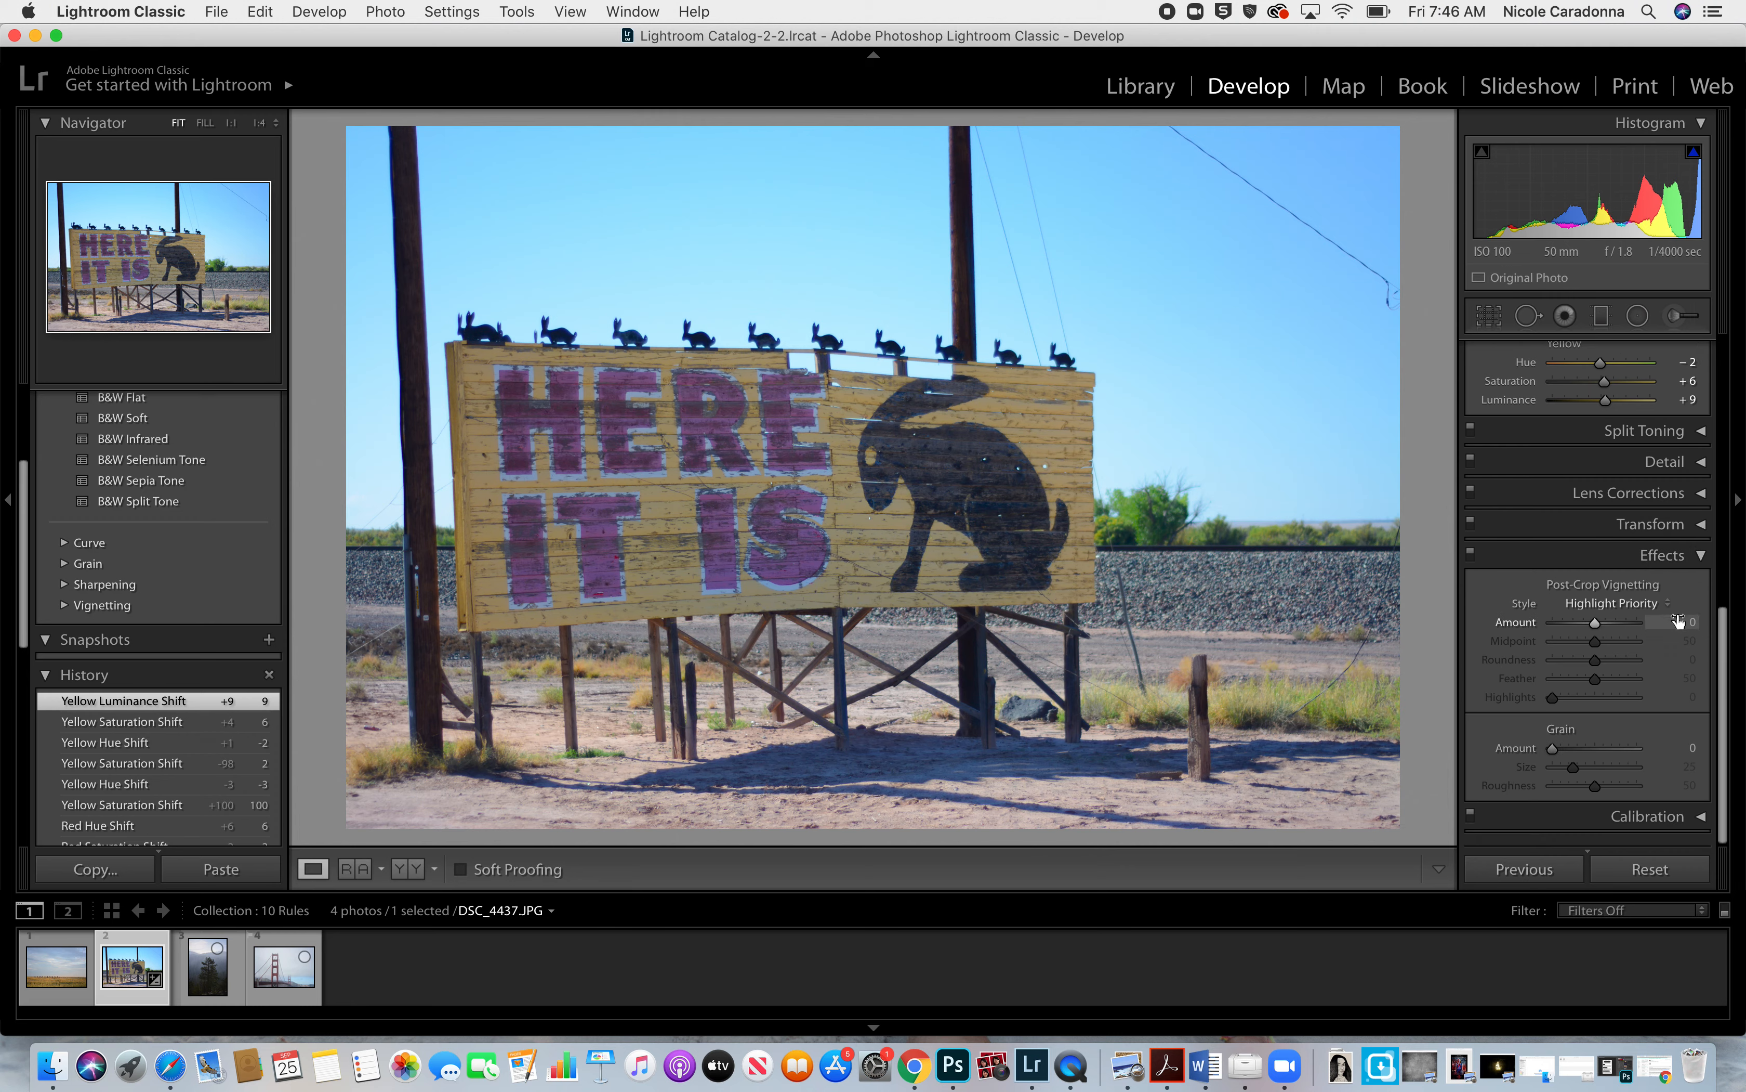
{"action": "scroll", "coordinate": [1677, 620], "scroll_direction": "up", "scroll_amount": 7}
{"action": "scroll", "coordinate": [1677, 619], "scroll_direction": "up", "scroll_amount": 12}
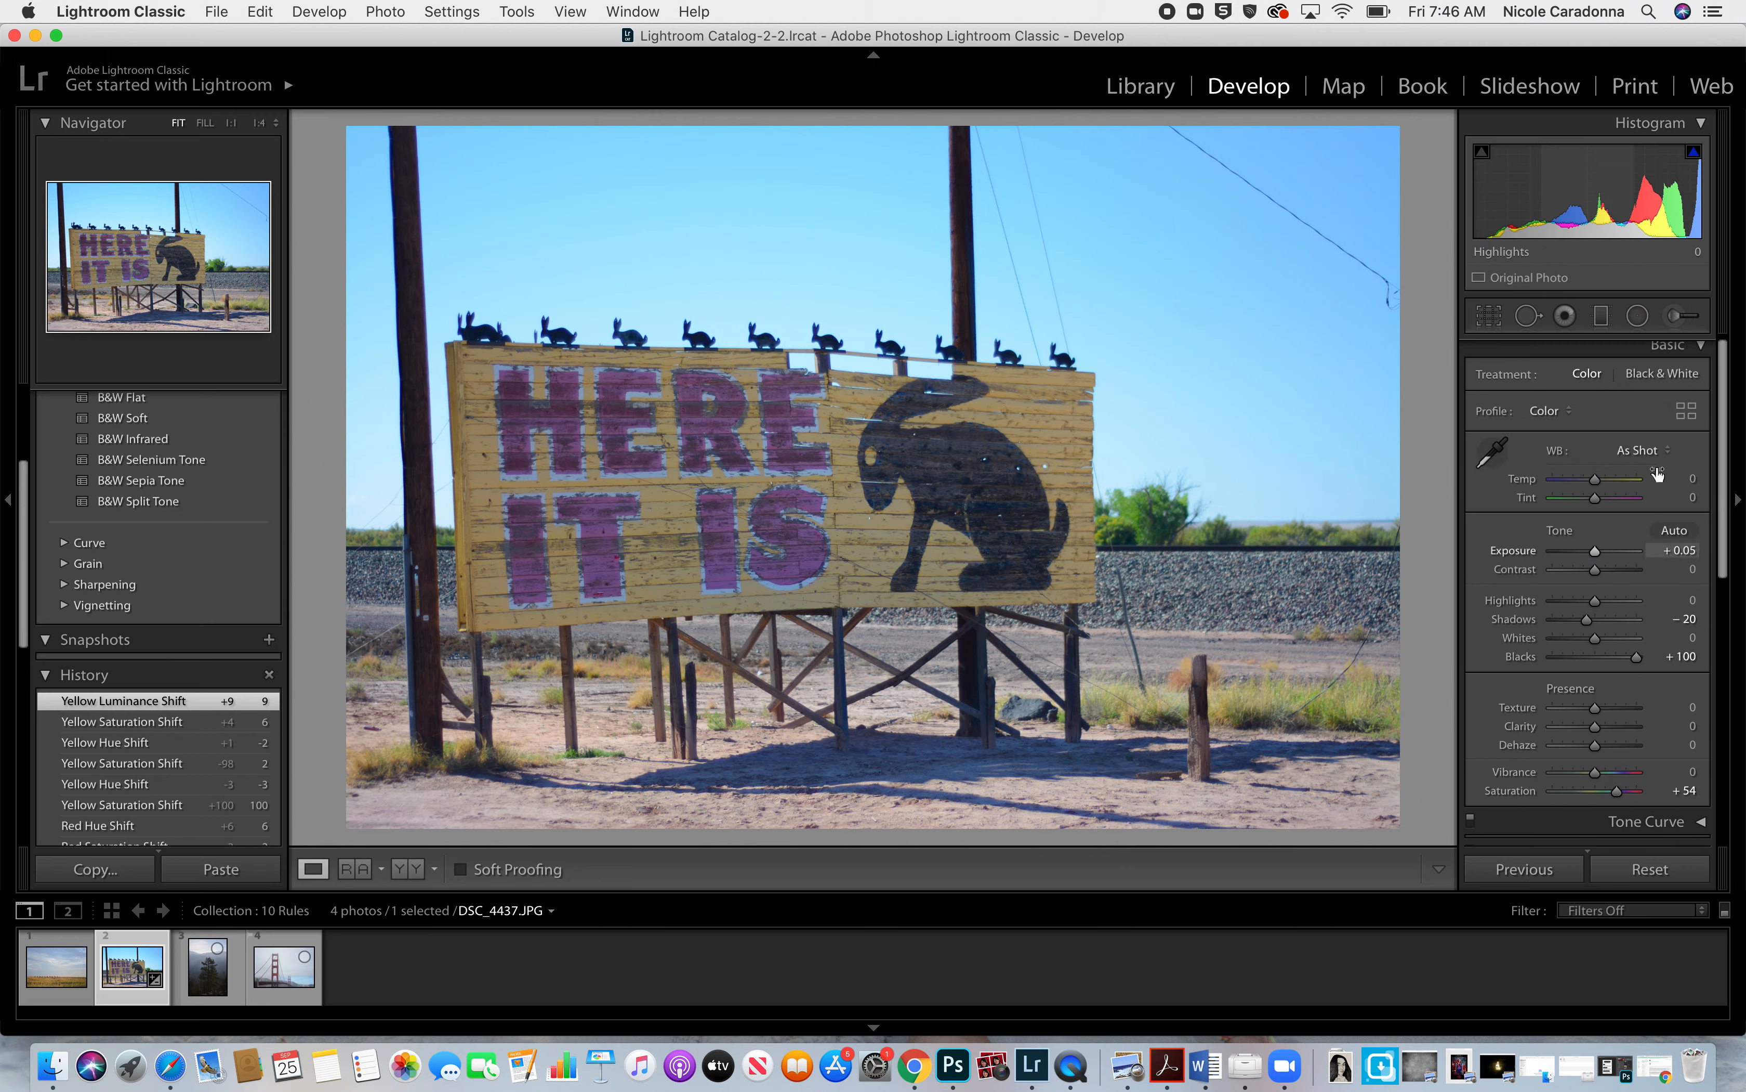
{"action": "scroll", "coordinate": [1631, 505], "scroll_direction": "up", "scroll_amount": 1}
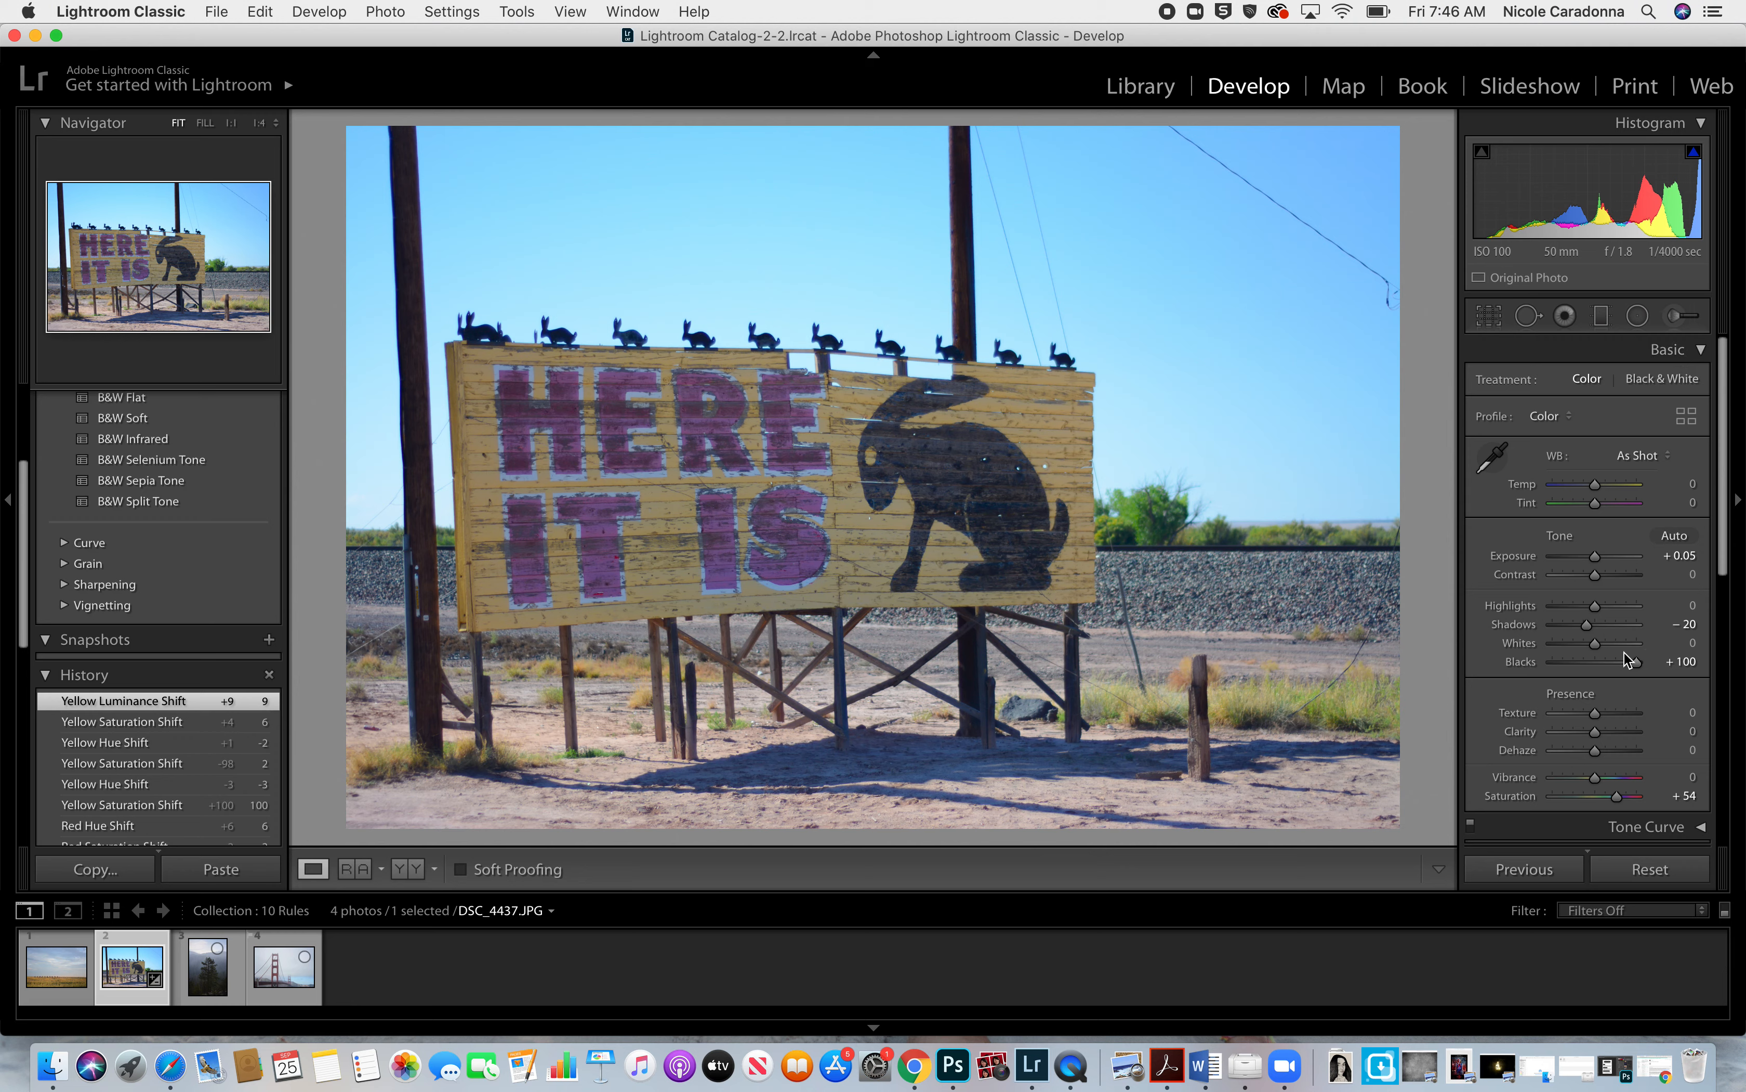
{"action": "scroll", "coordinate": [1625, 653], "scroll_direction": "down", "scroll_amount": 10}
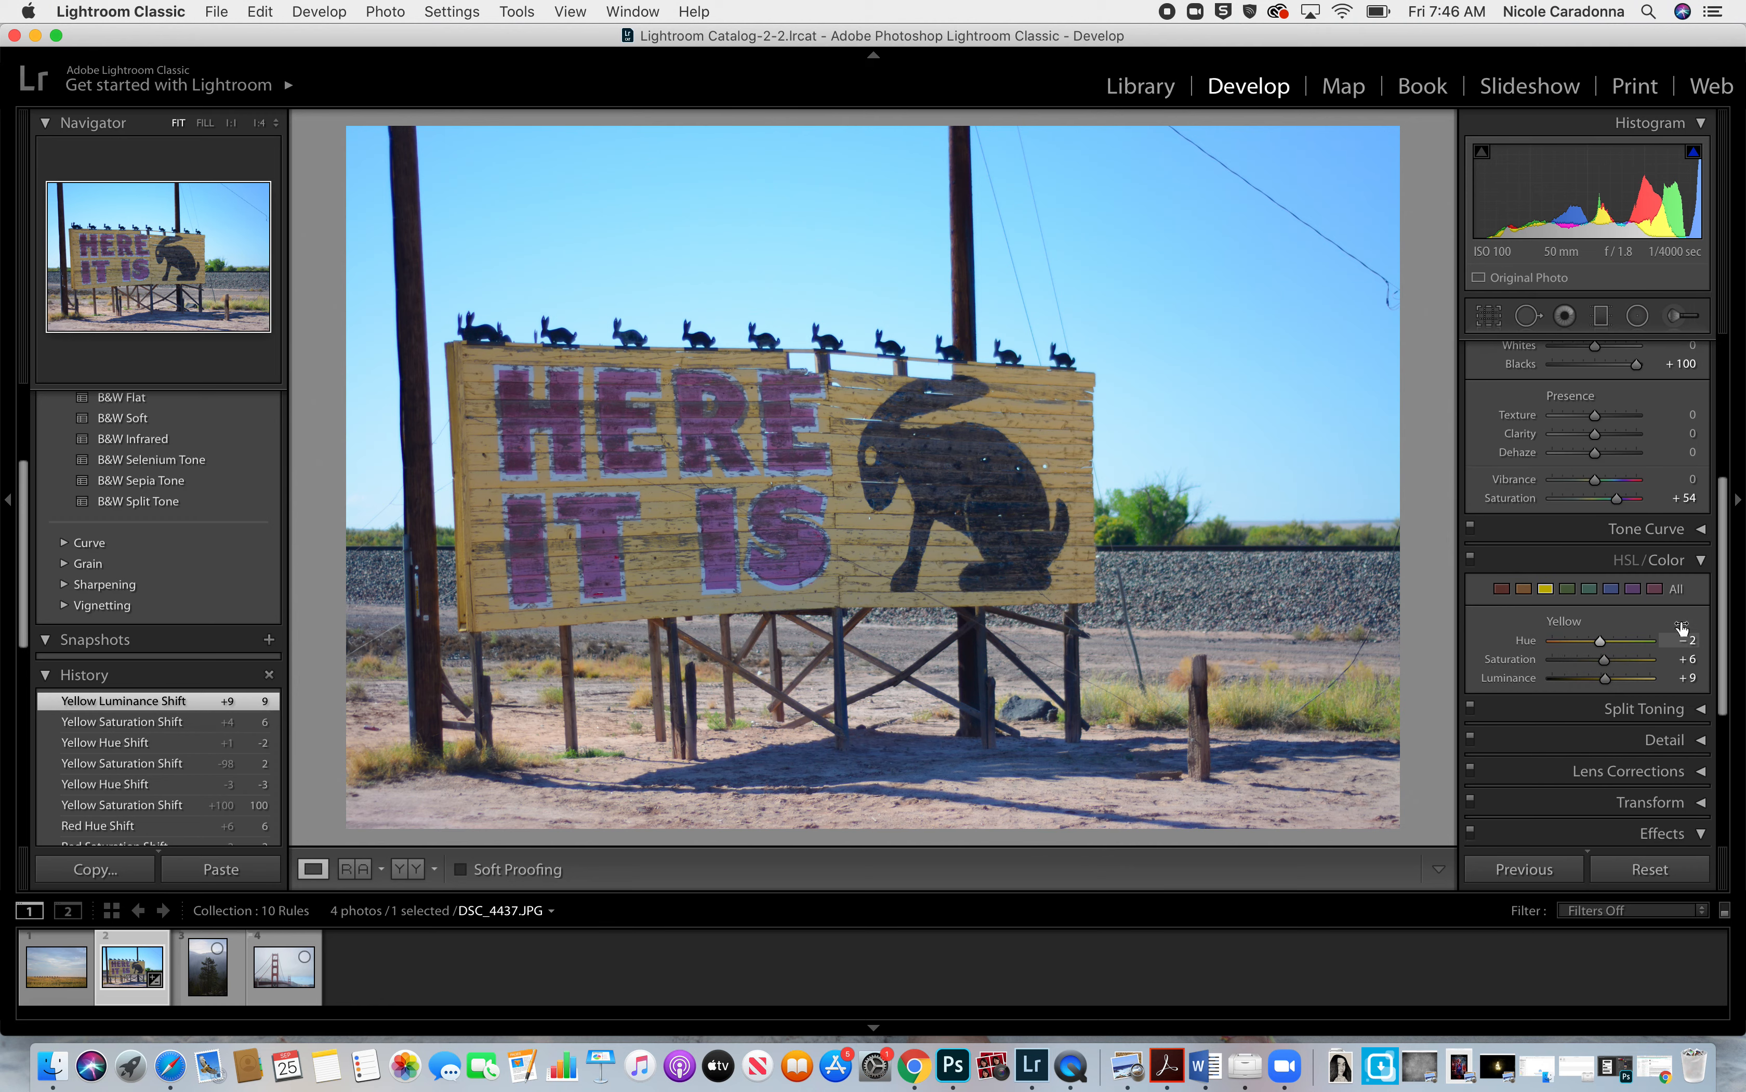
{"action": "scroll", "coordinate": [1594, 433], "scroll_direction": "up", "scroll_amount": 4}
{"action": "scroll", "coordinate": [1596, 433], "scroll_direction": "up", "scroll_amount": 6}
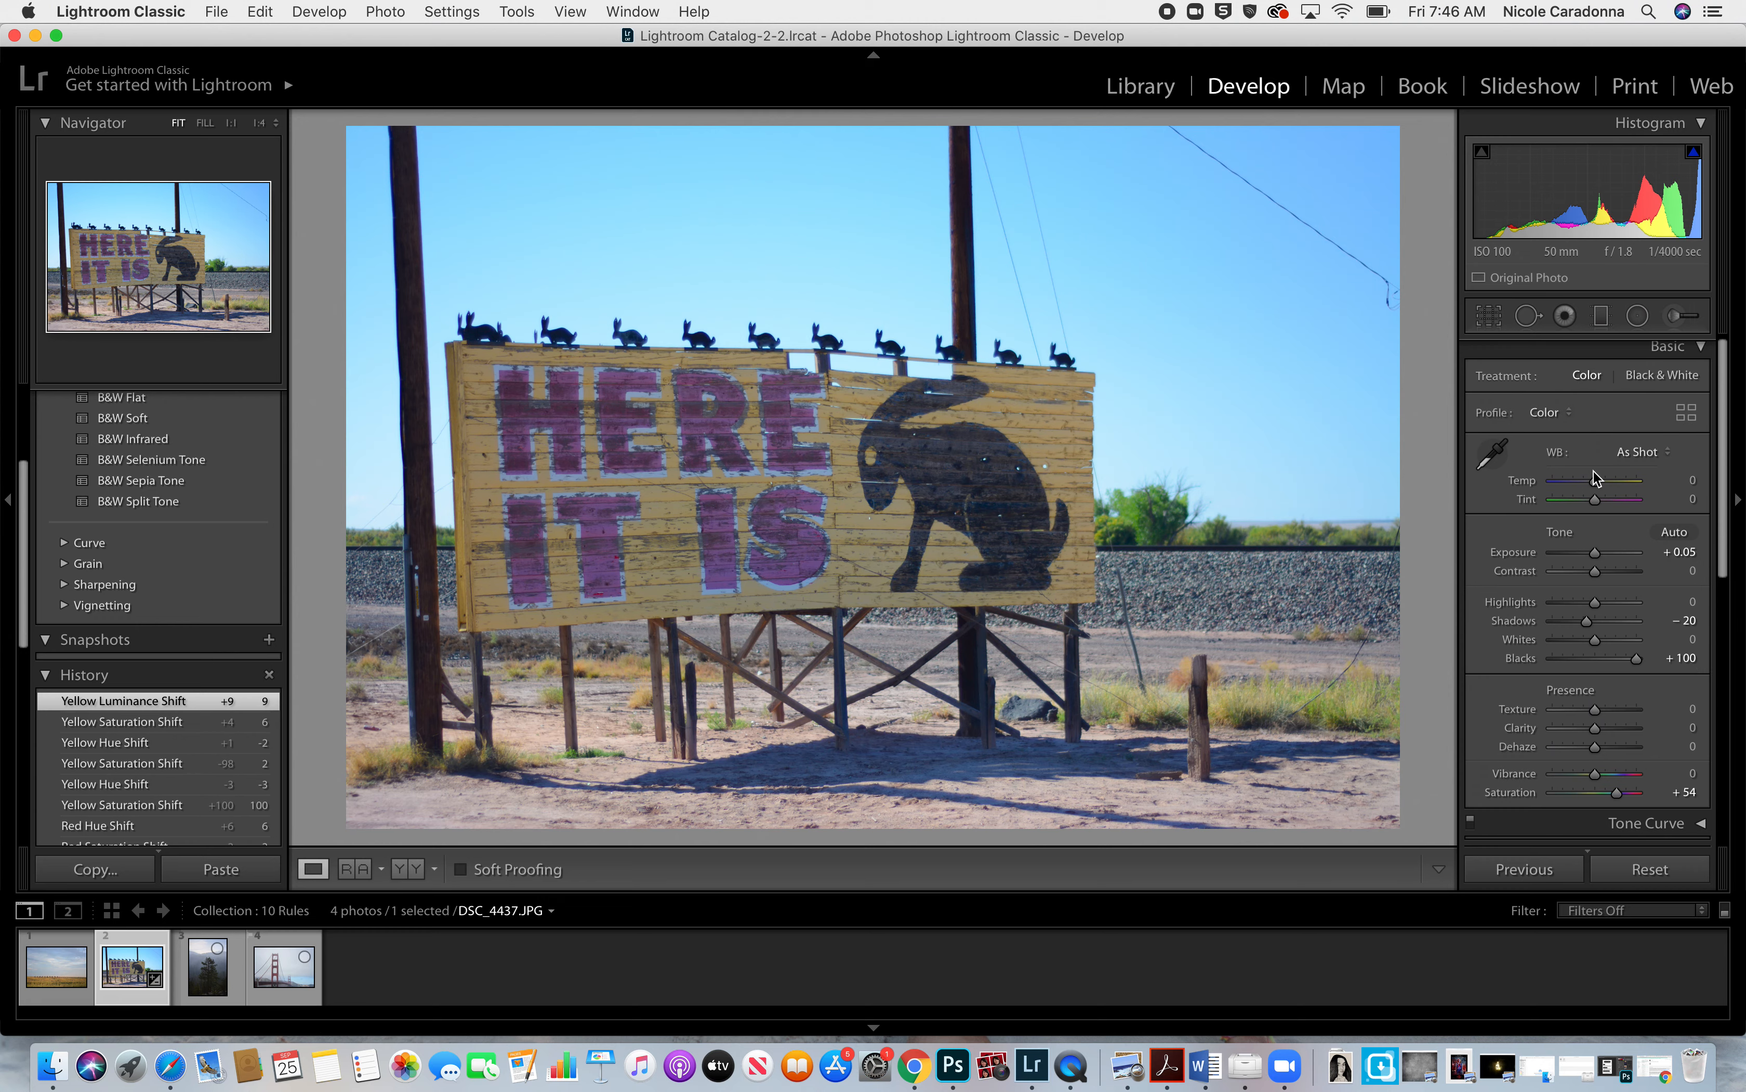
Try cropping the billboard photo to a vertical frame and a tighter horizontal frame, and extend the crop back to the full image.
{"action": "left_click", "coordinate": [1490, 317]}
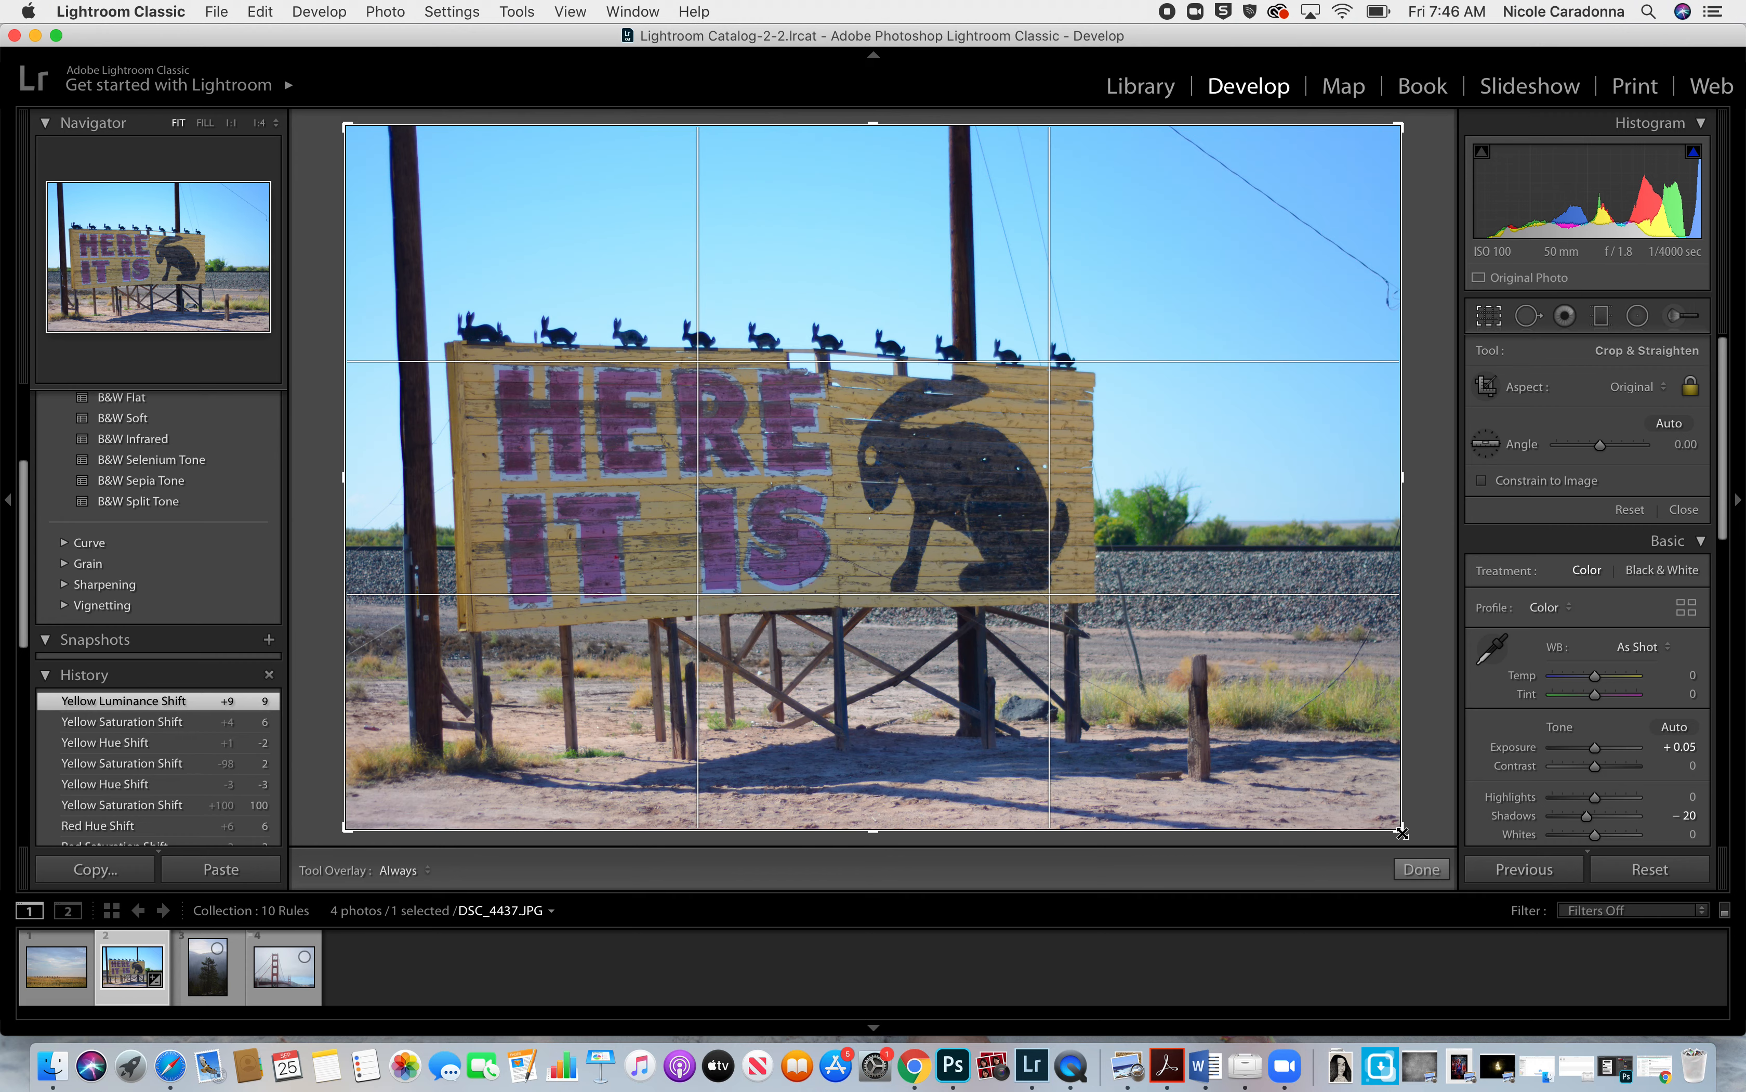
{"action": "left_click_drag", "start_coordinate": [1401, 832], "coordinate": [1432, 880]}
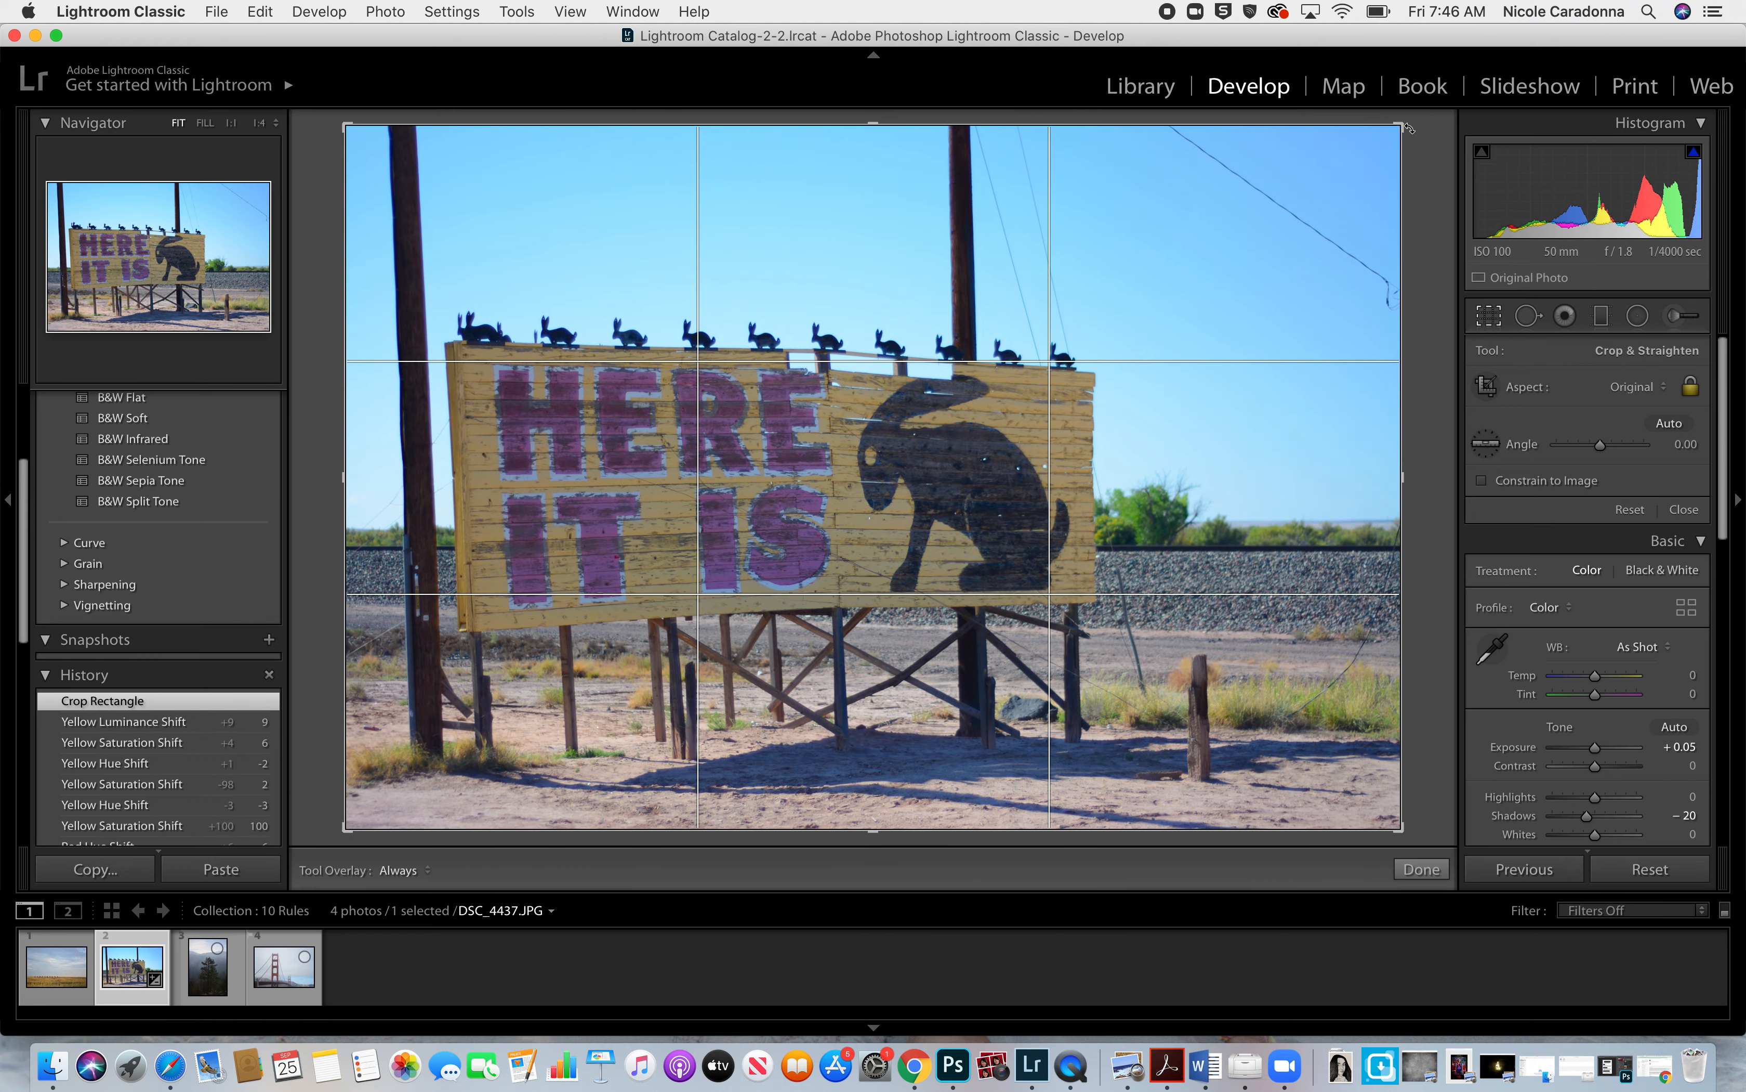
{"action": "left_click_drag", "start_coordinate": [1401, 130], "coordinate": [761, 210]}
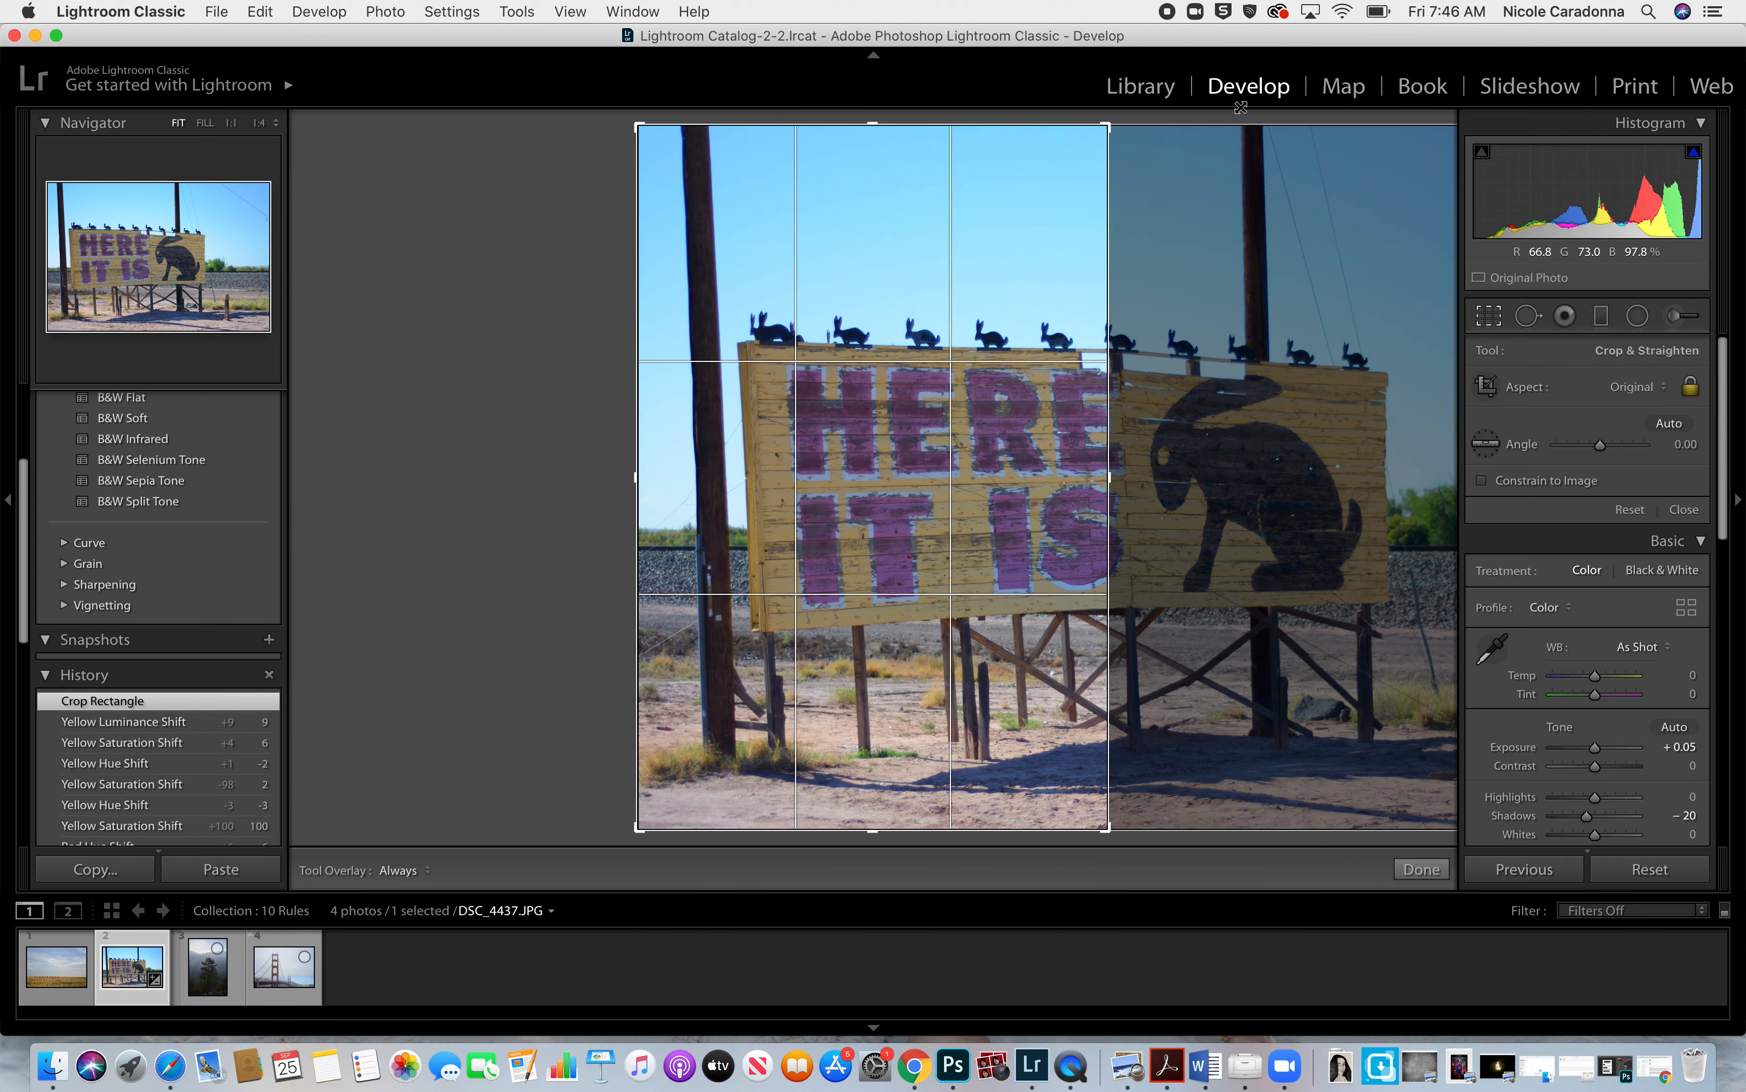
{"action": "mouse_move", "coordinate": [1021, 448]}
{"action": "left_mouse_down"}
{"action": "mouse_move", "coordinate": [680, 429]}
{"action": "mouse_move", "coordinate": [1025, 427]}
{"action": "left_mouse_up"}
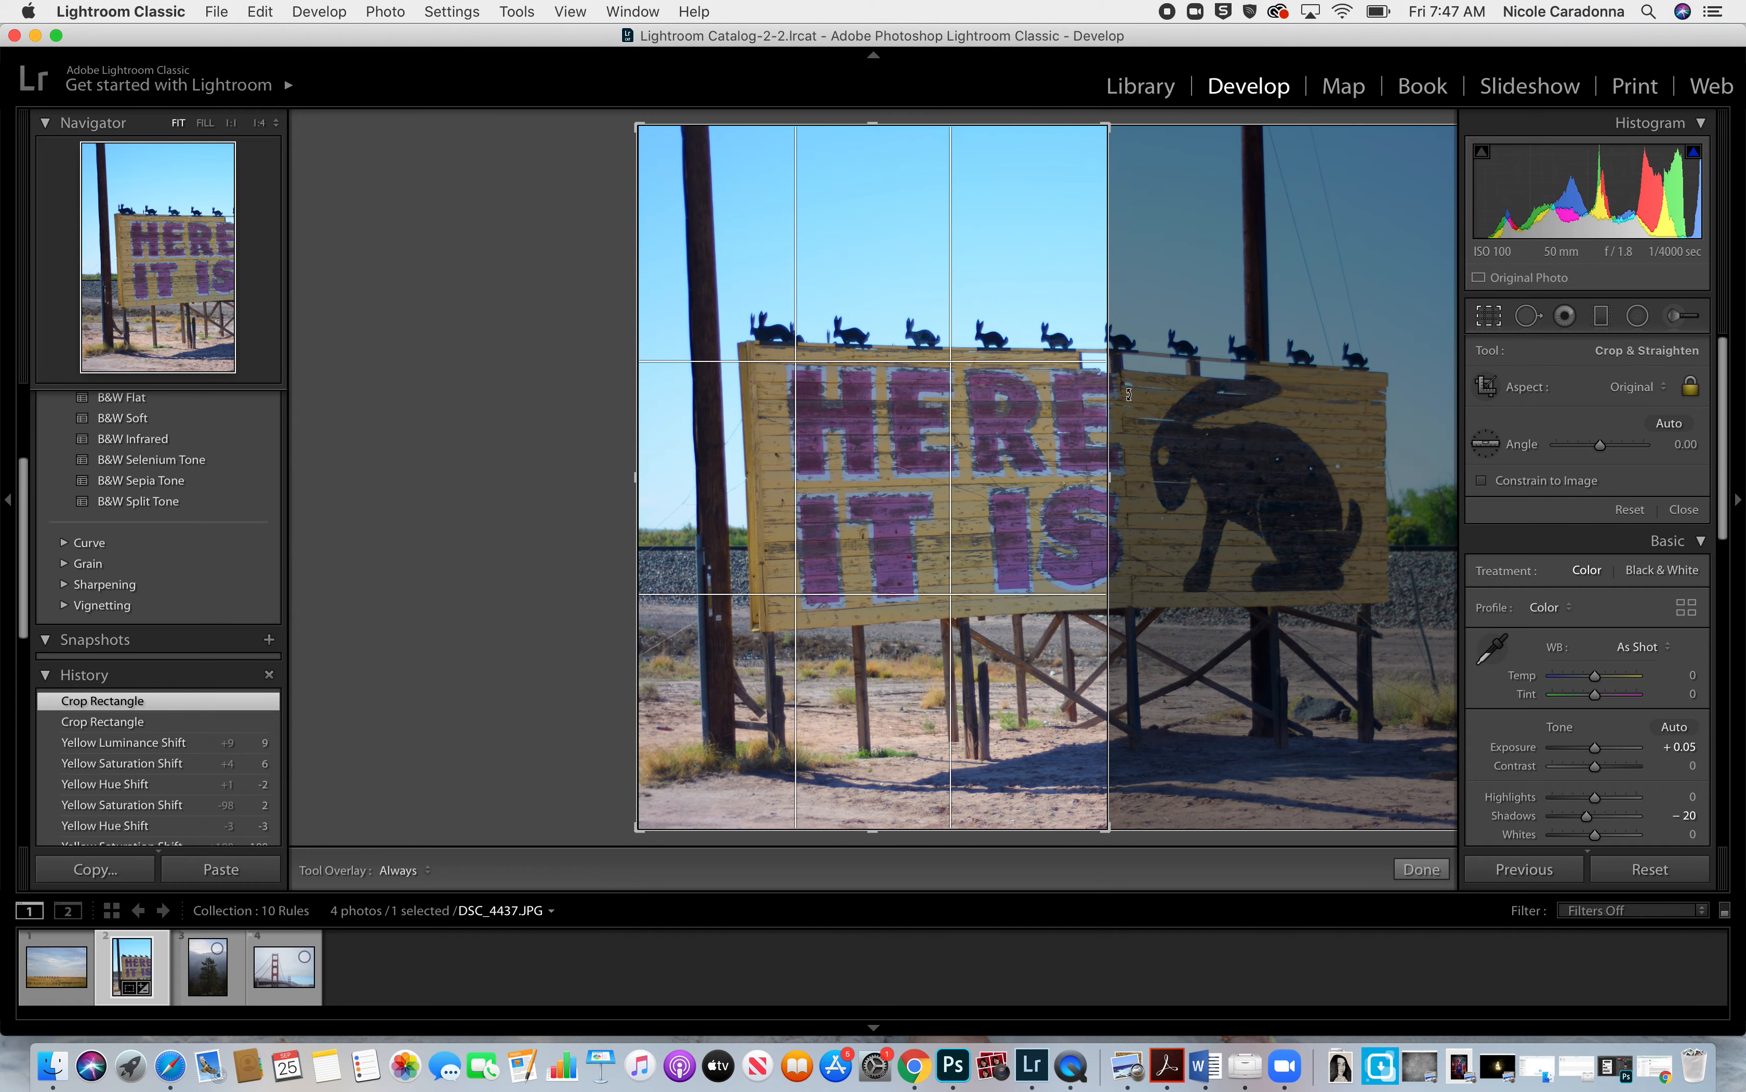
{"action": "key", "text": "x"}
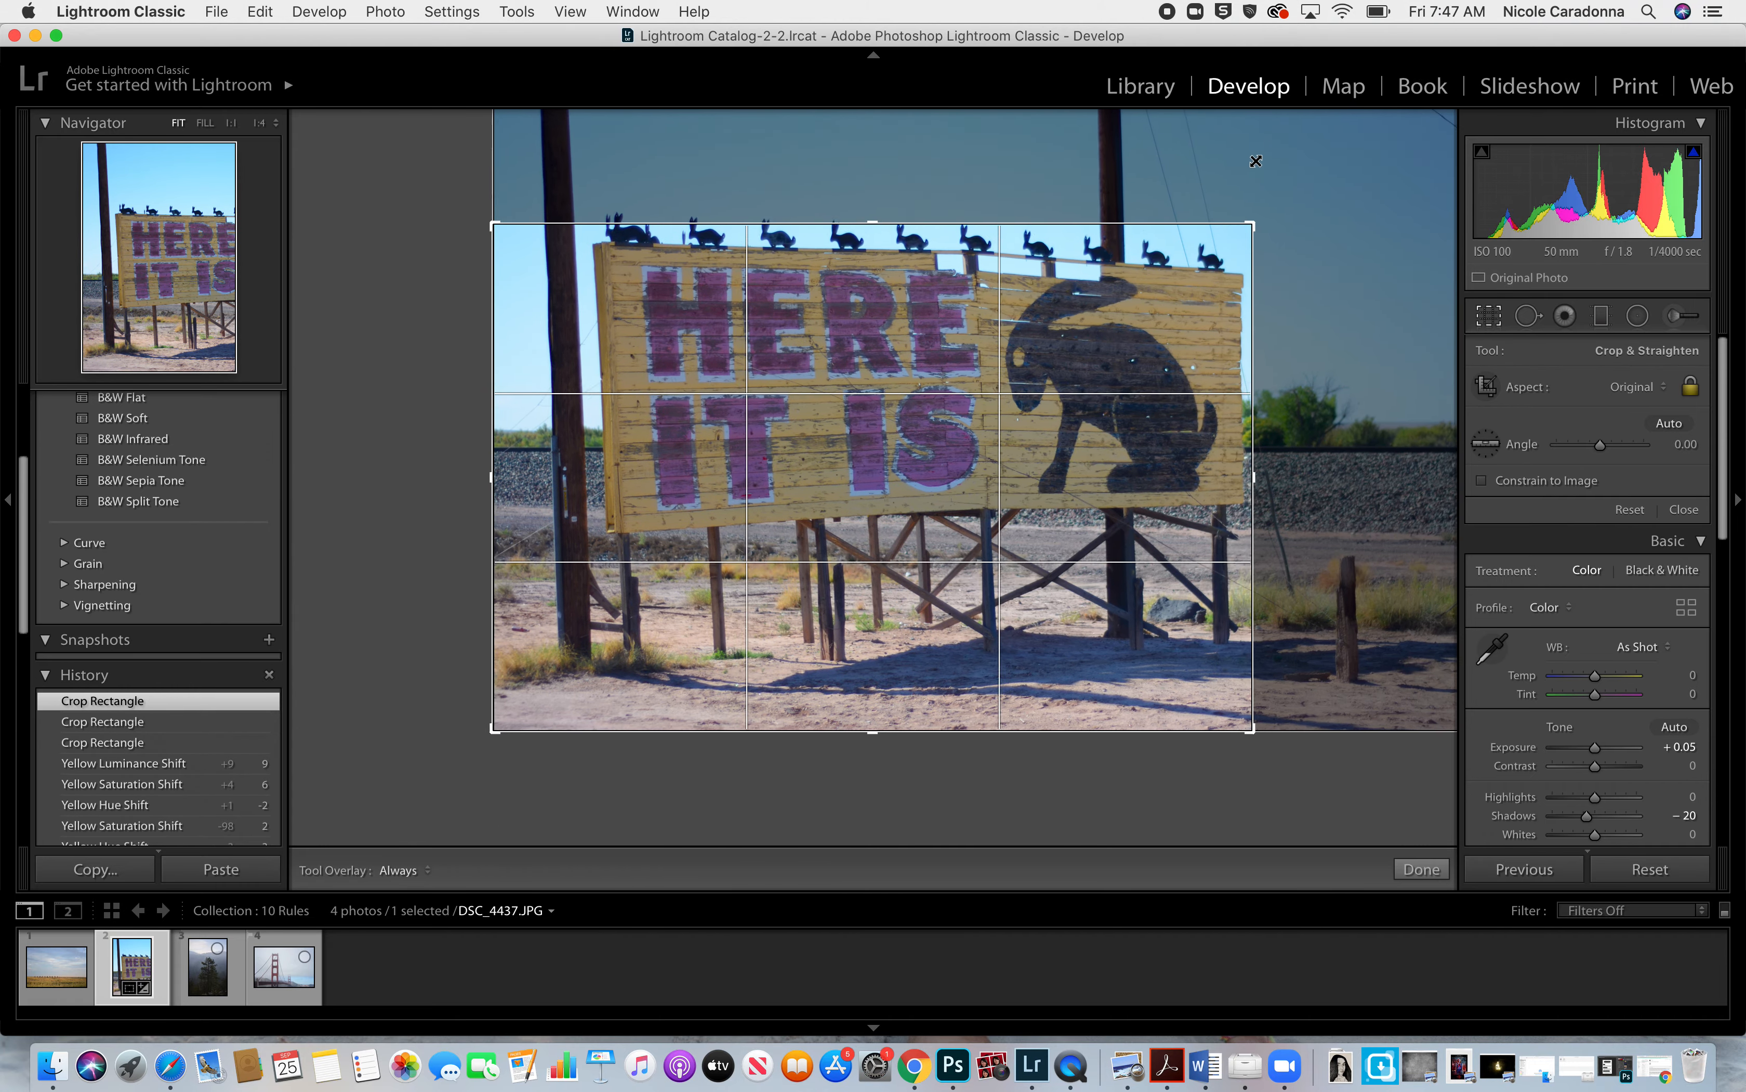
{"action": "left_click_drag", "start_coordinate": [1377, 135], "coordinate": [1425, 107]}
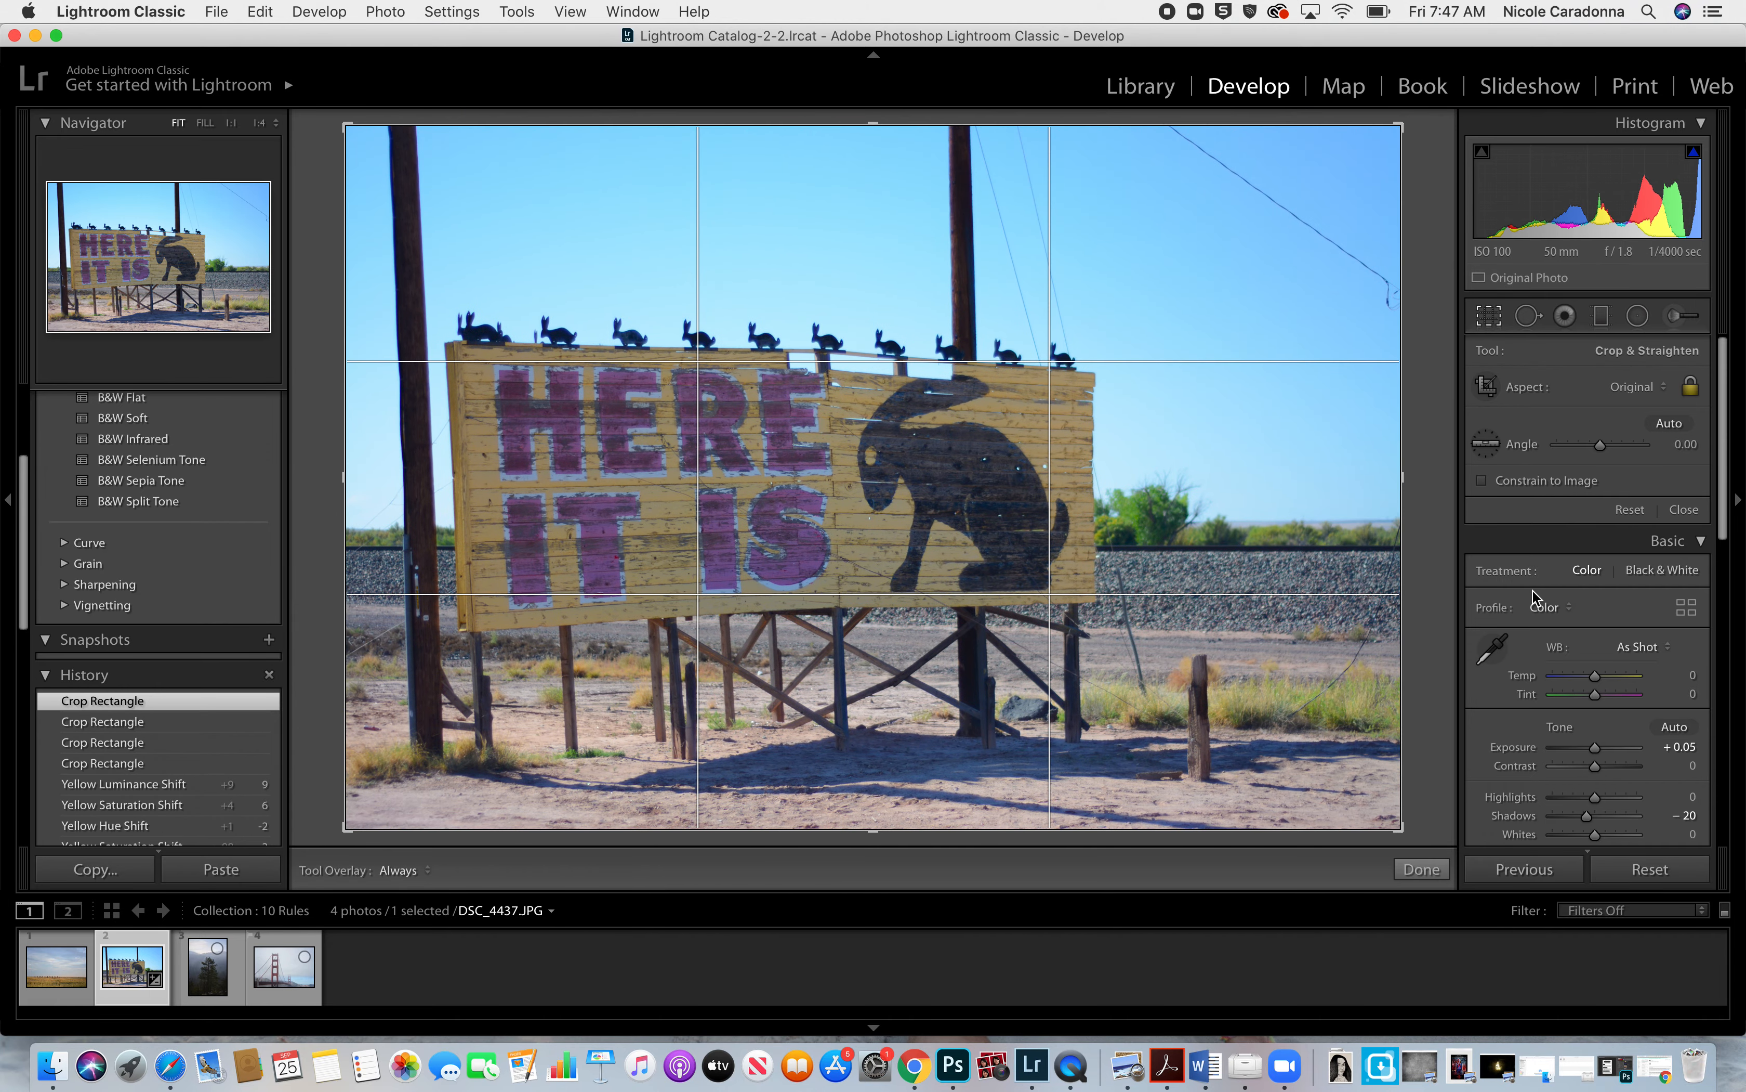
Try straightening the billboard photo with a crop angle of 3.21 and reset the crop.
{"action": "mouse_move", "coordinate": [1600, 444]}
{"action": "left_mouse_down"}
{"action": "mouse_move", "coordinate": [1583, 445]}
{"action": "mouse_move", "coordinate": [1607, 438]}
{"action": "left_mouse_up"}
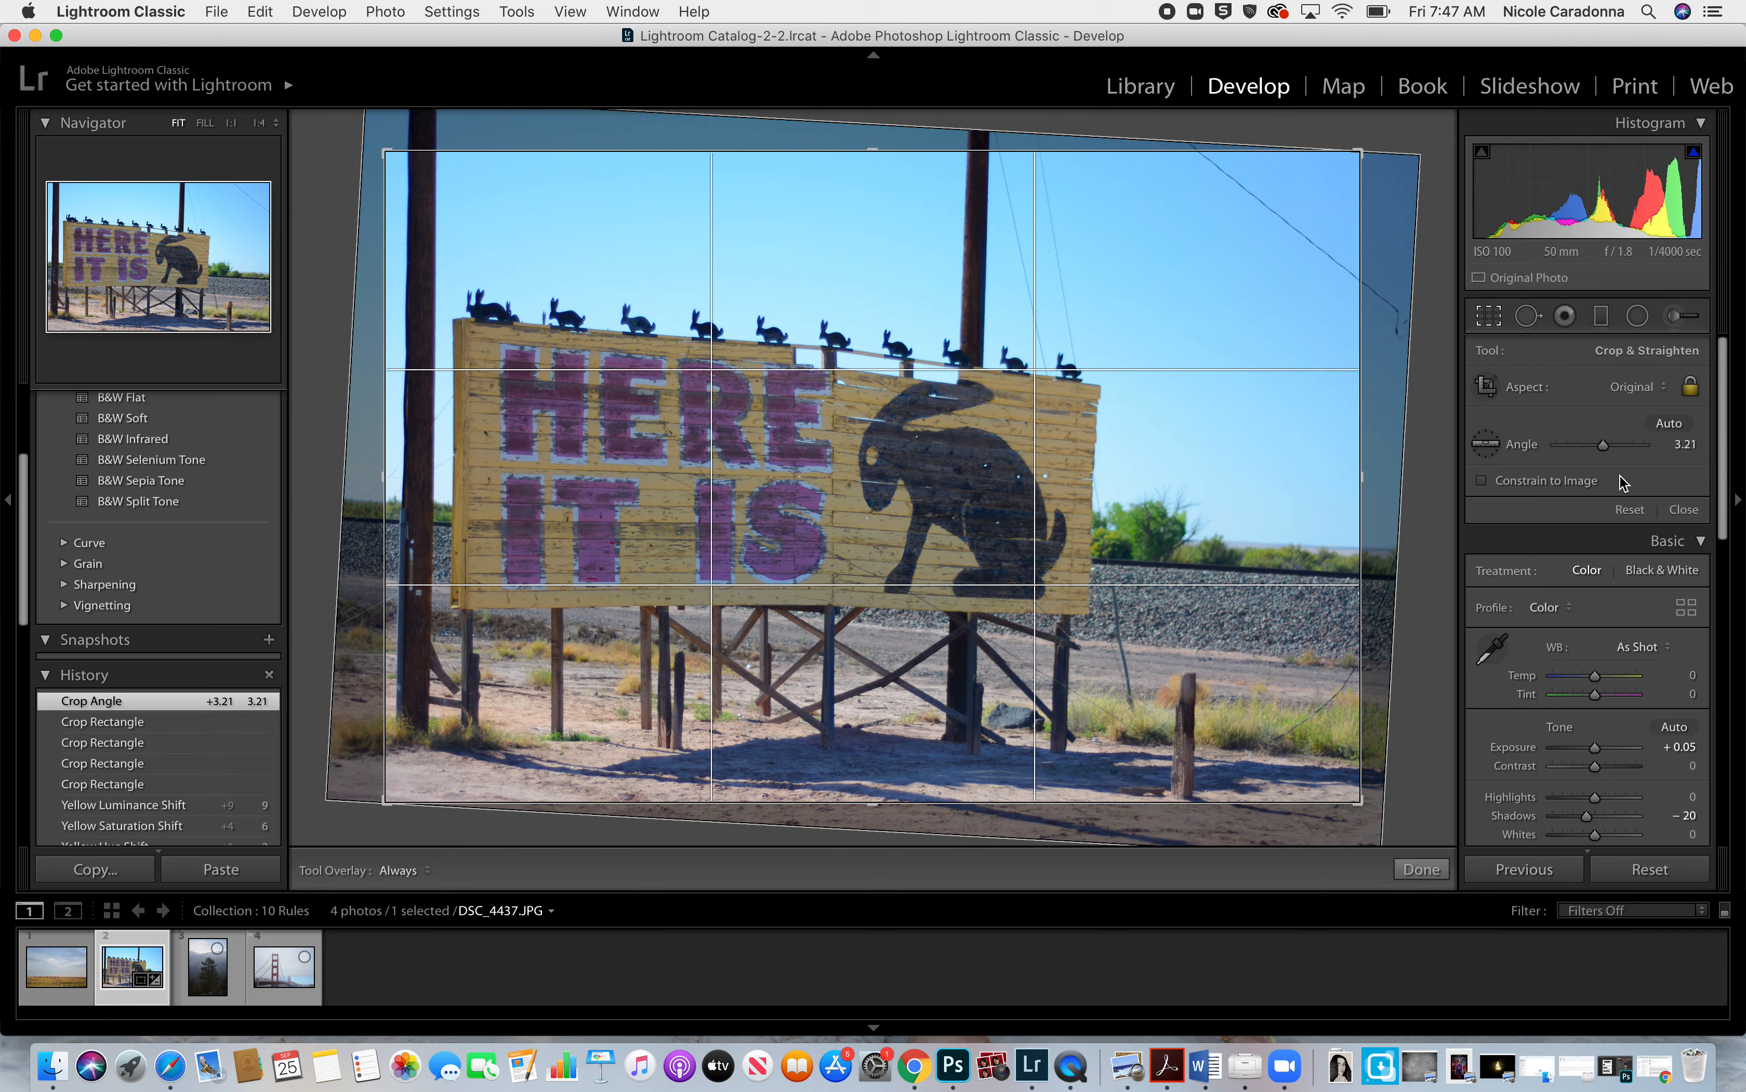
{"action": "left_click", "coordinate": [1634, 515]}
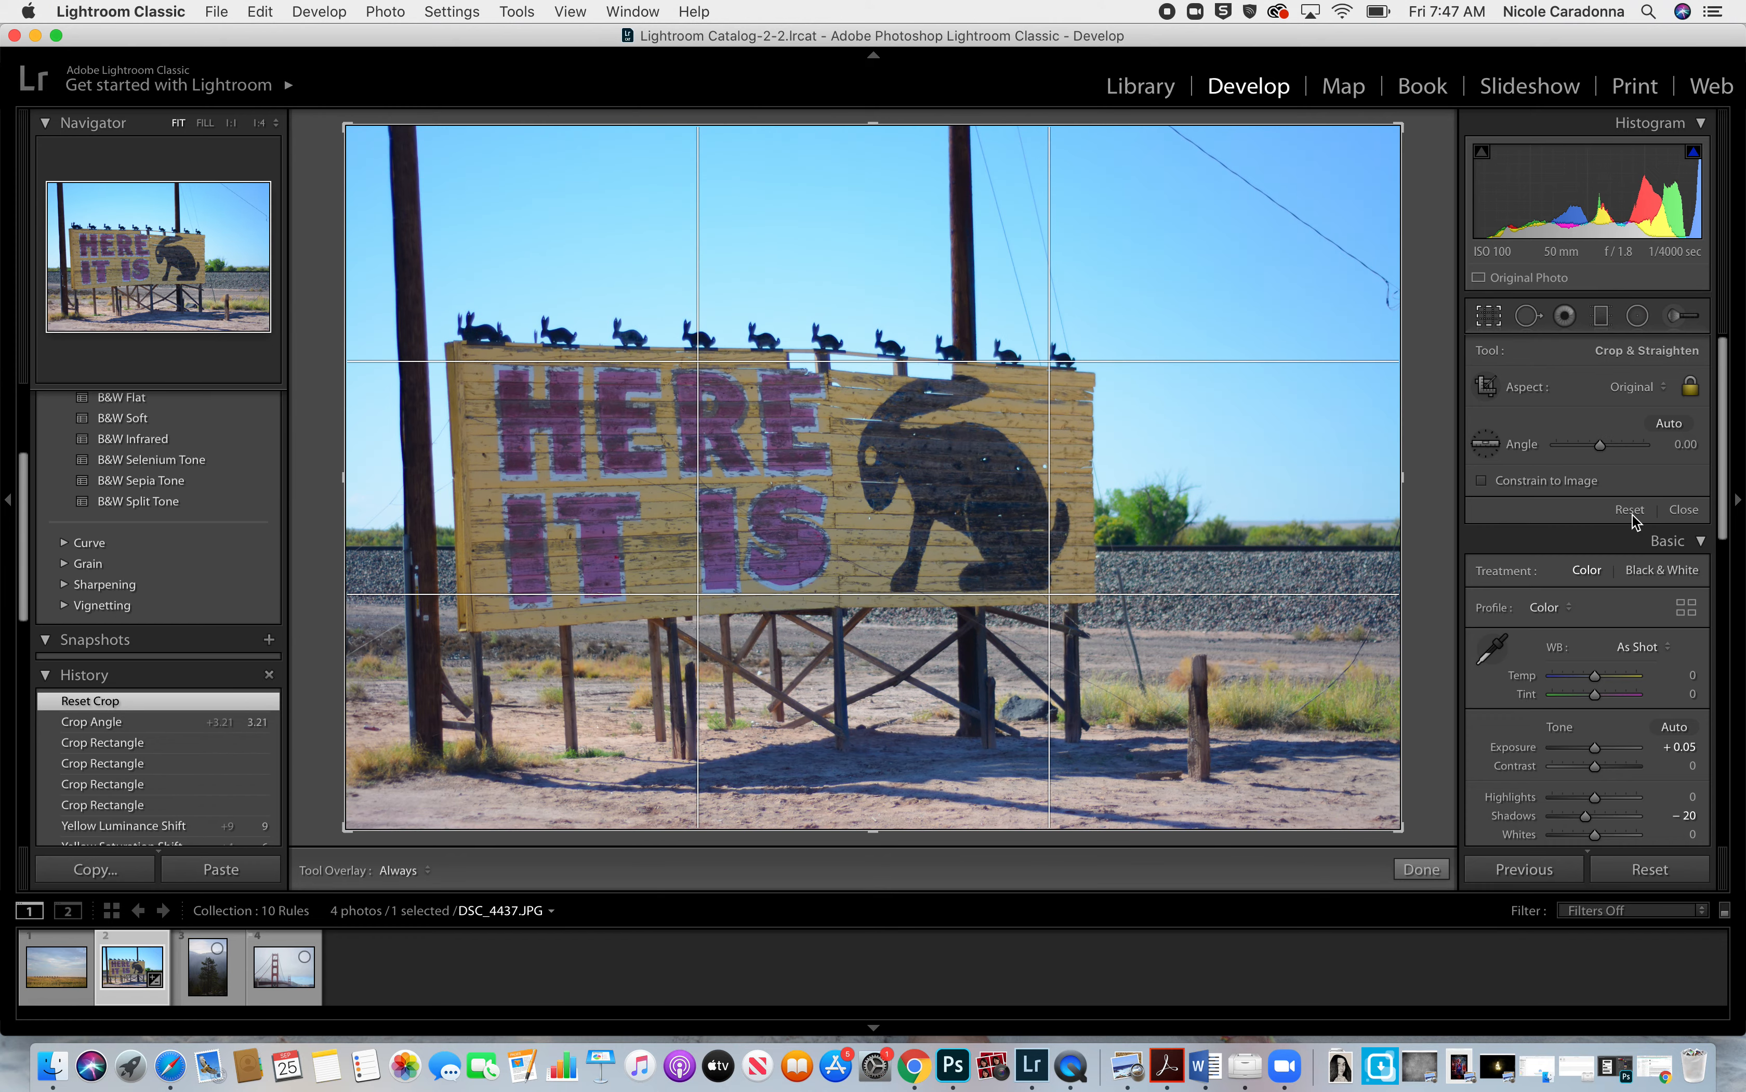
Clone out the dark wire crossing the sky beside the billboard using a size 76 spot removal brush.
{"action": "left_click", "coordinate": [1528, 315]}
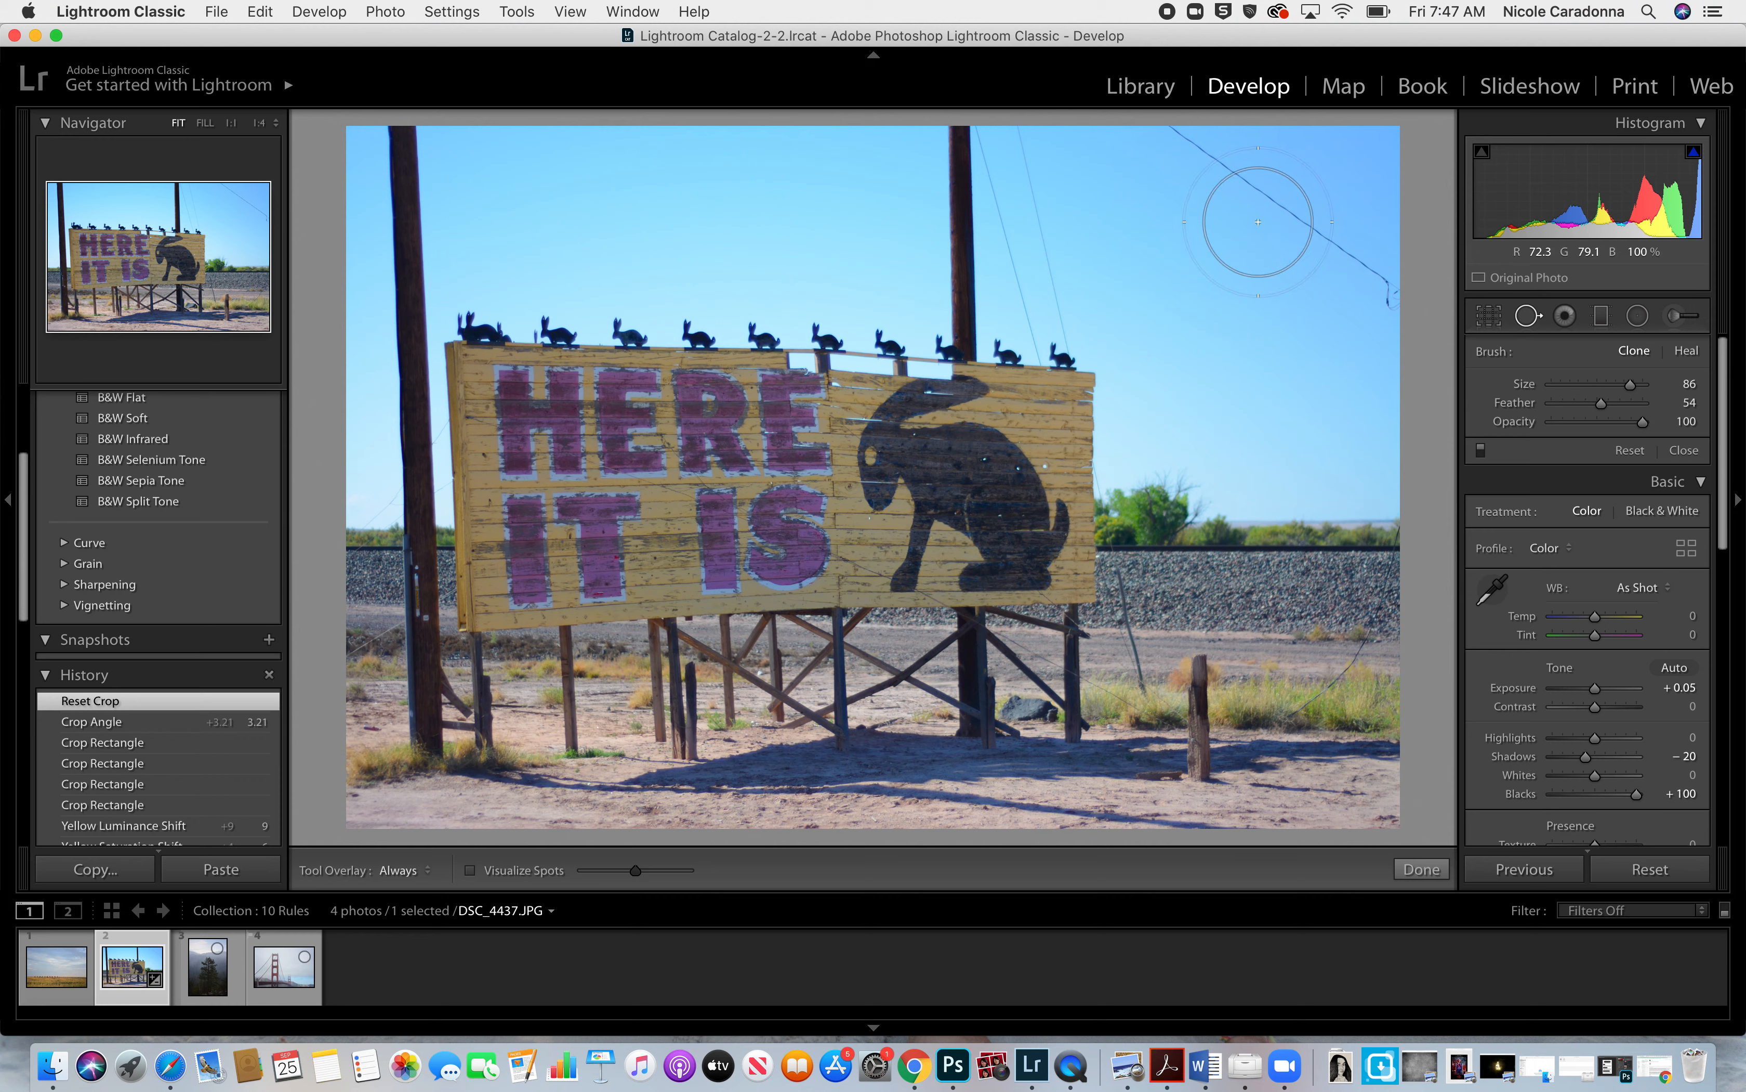
{"action": "scroll", "coordinate": [1258, 221], "scroll_direction": "down", "scroll_amount": 3}
{"action": "scroll", "coordinate": [1258, 221], "scroll_direction": "down", "scroll_amount": 2}
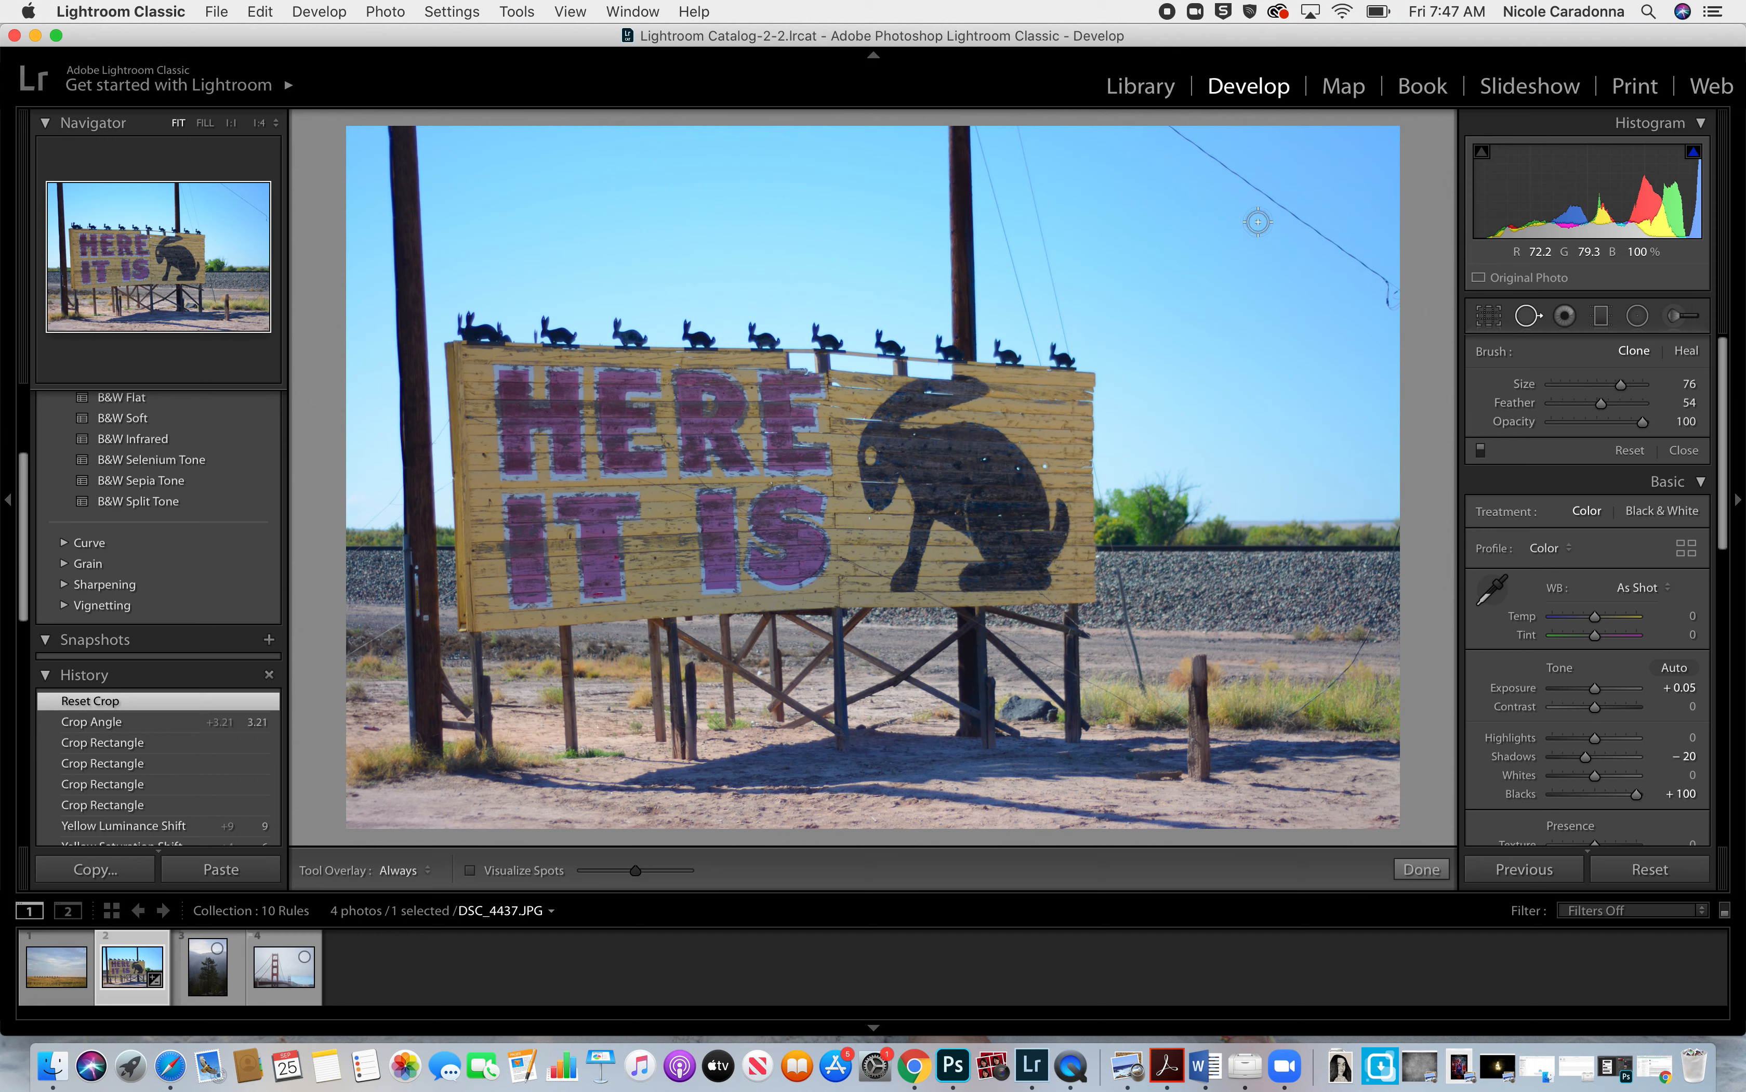
{"action": "mouse_move", "coordinate": [1173, 134]}
{"action": "left_mouse_down"}
{"action": "mouse_move", "coordinate": [1349, 244]}
{"action": "mouse_move", "coordinate": [1422, 308]}
{"action": "left_mouse_up"}
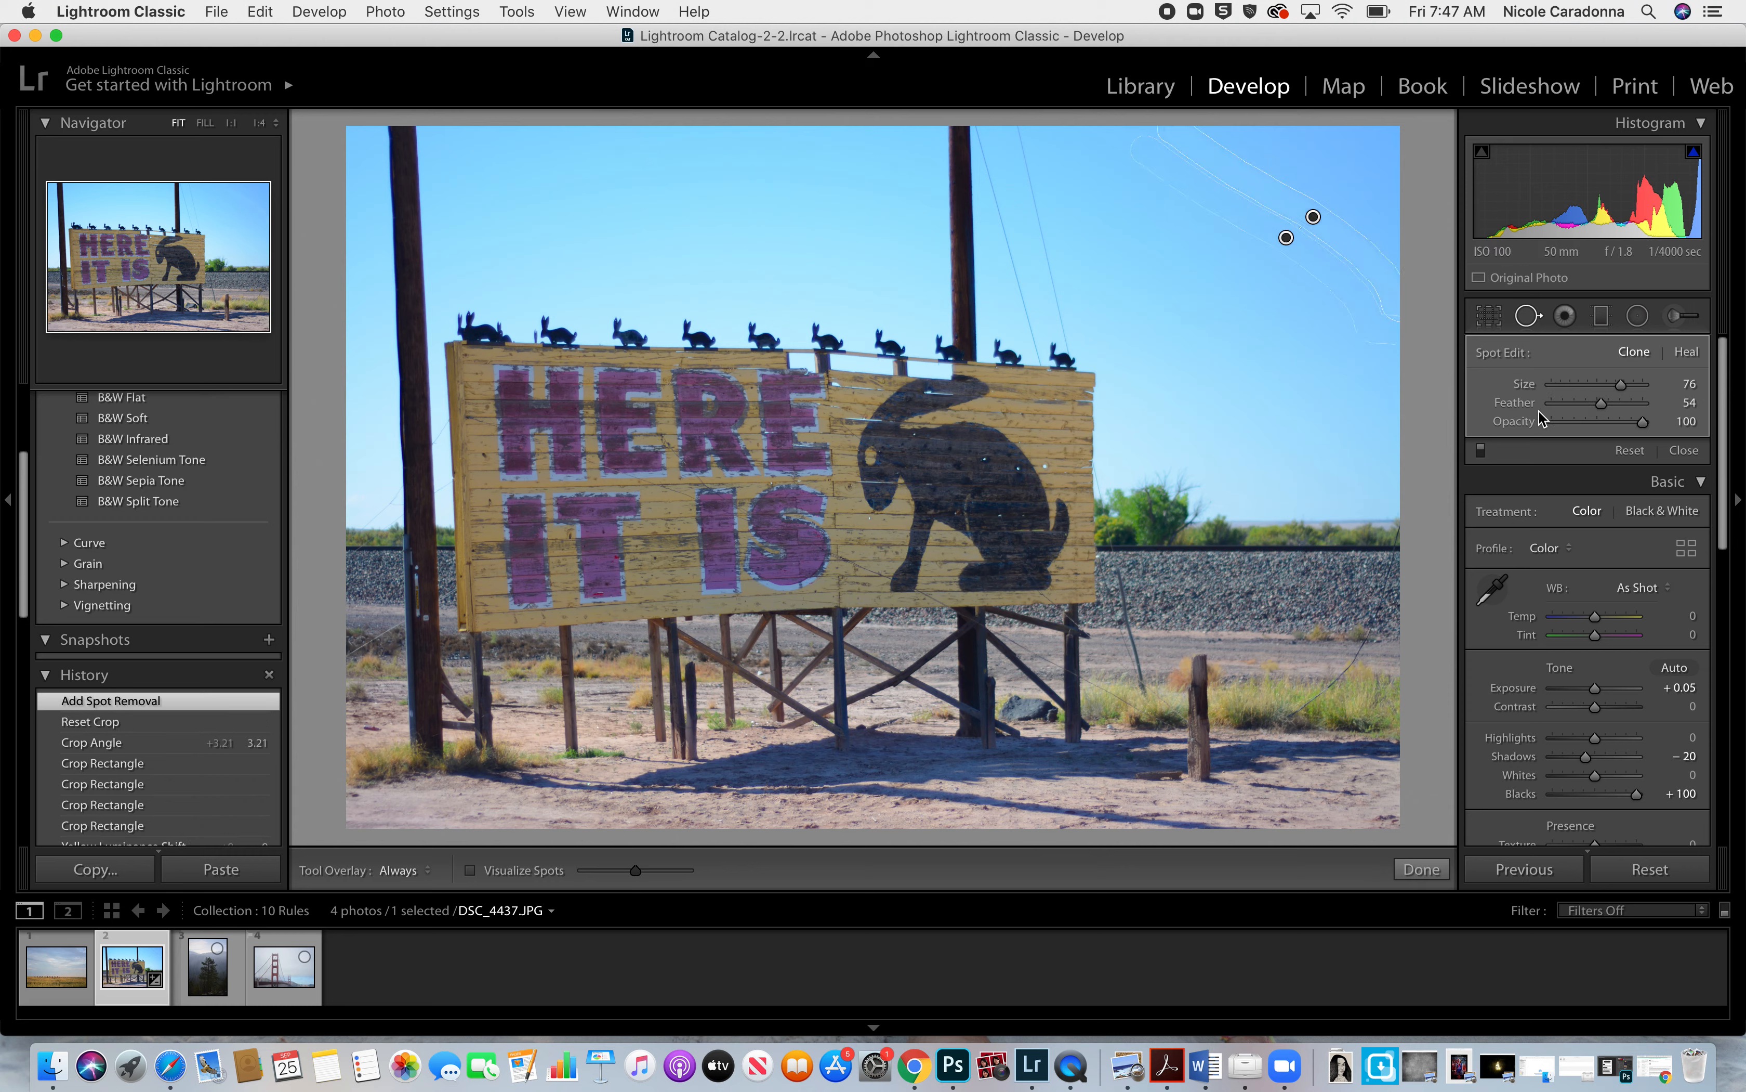
{"action": "left_click", "coordinate": [1526, 320]}
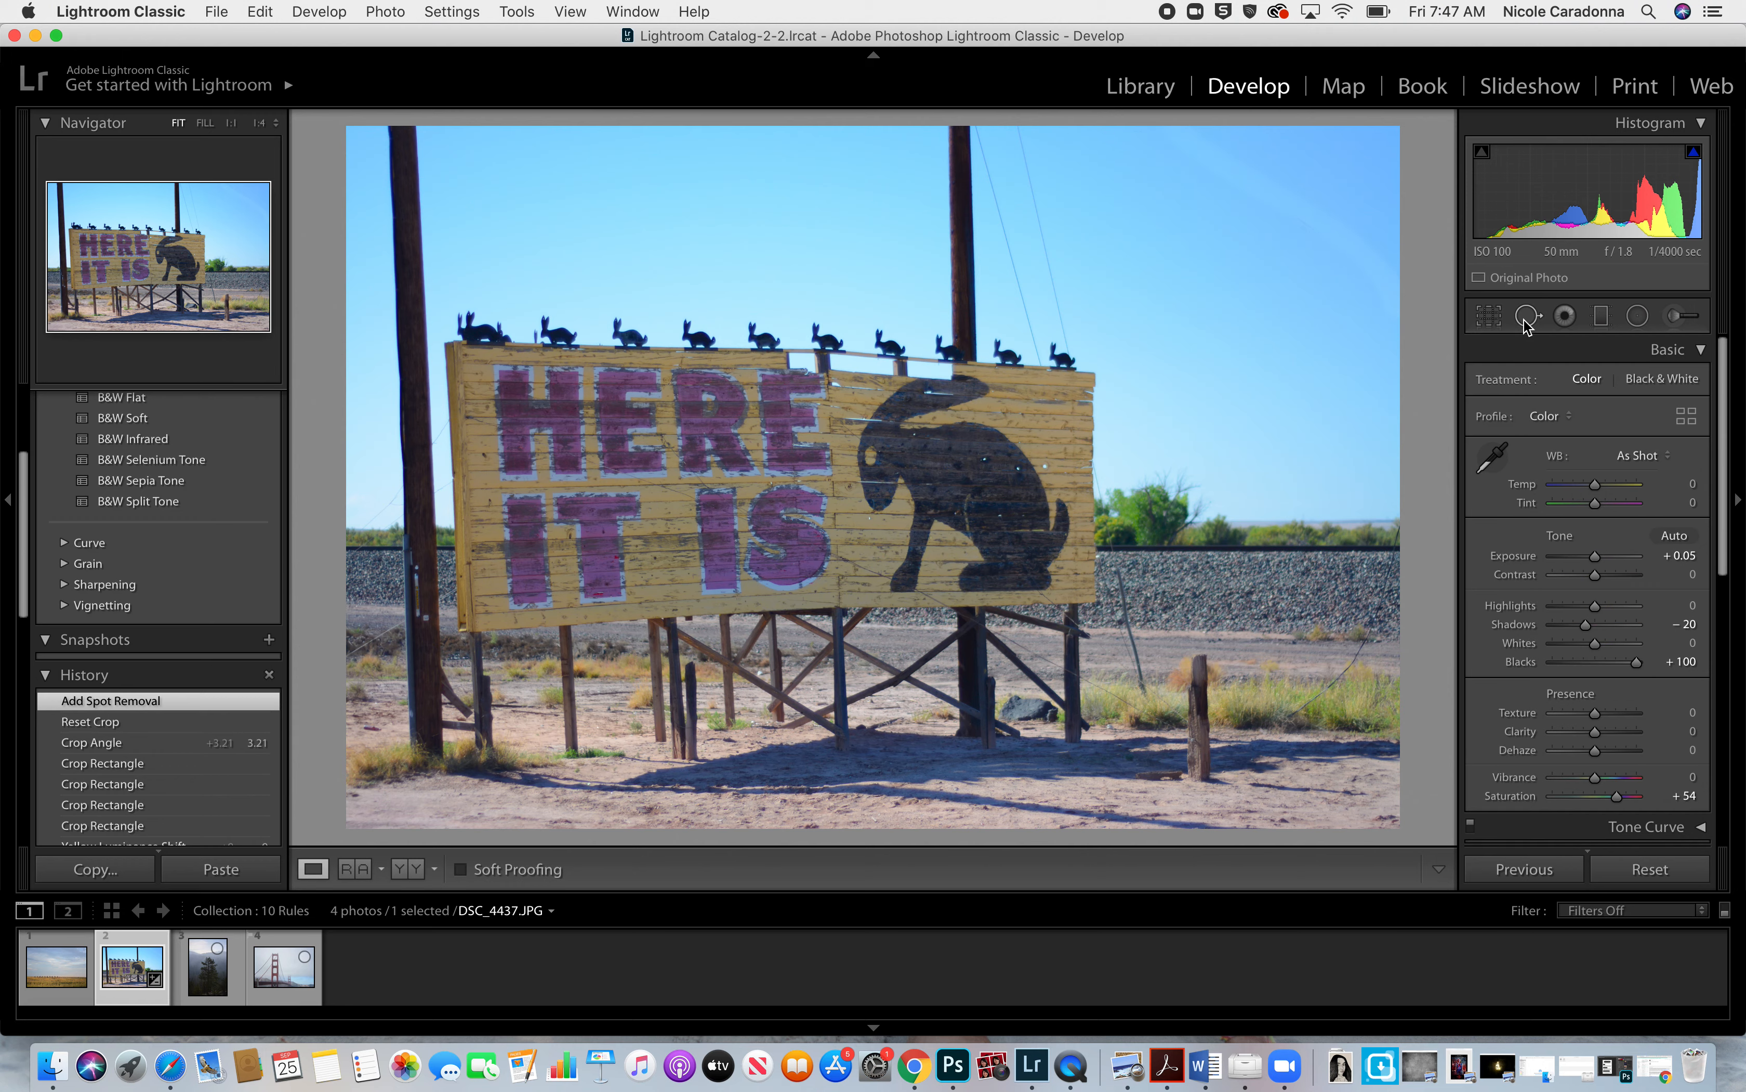
Retouch two more areas of the sky beside the billboard with the Heal brush at size 76 and finish spot removal.
{"action": "left_click", "coordinate": [1526, 321]}
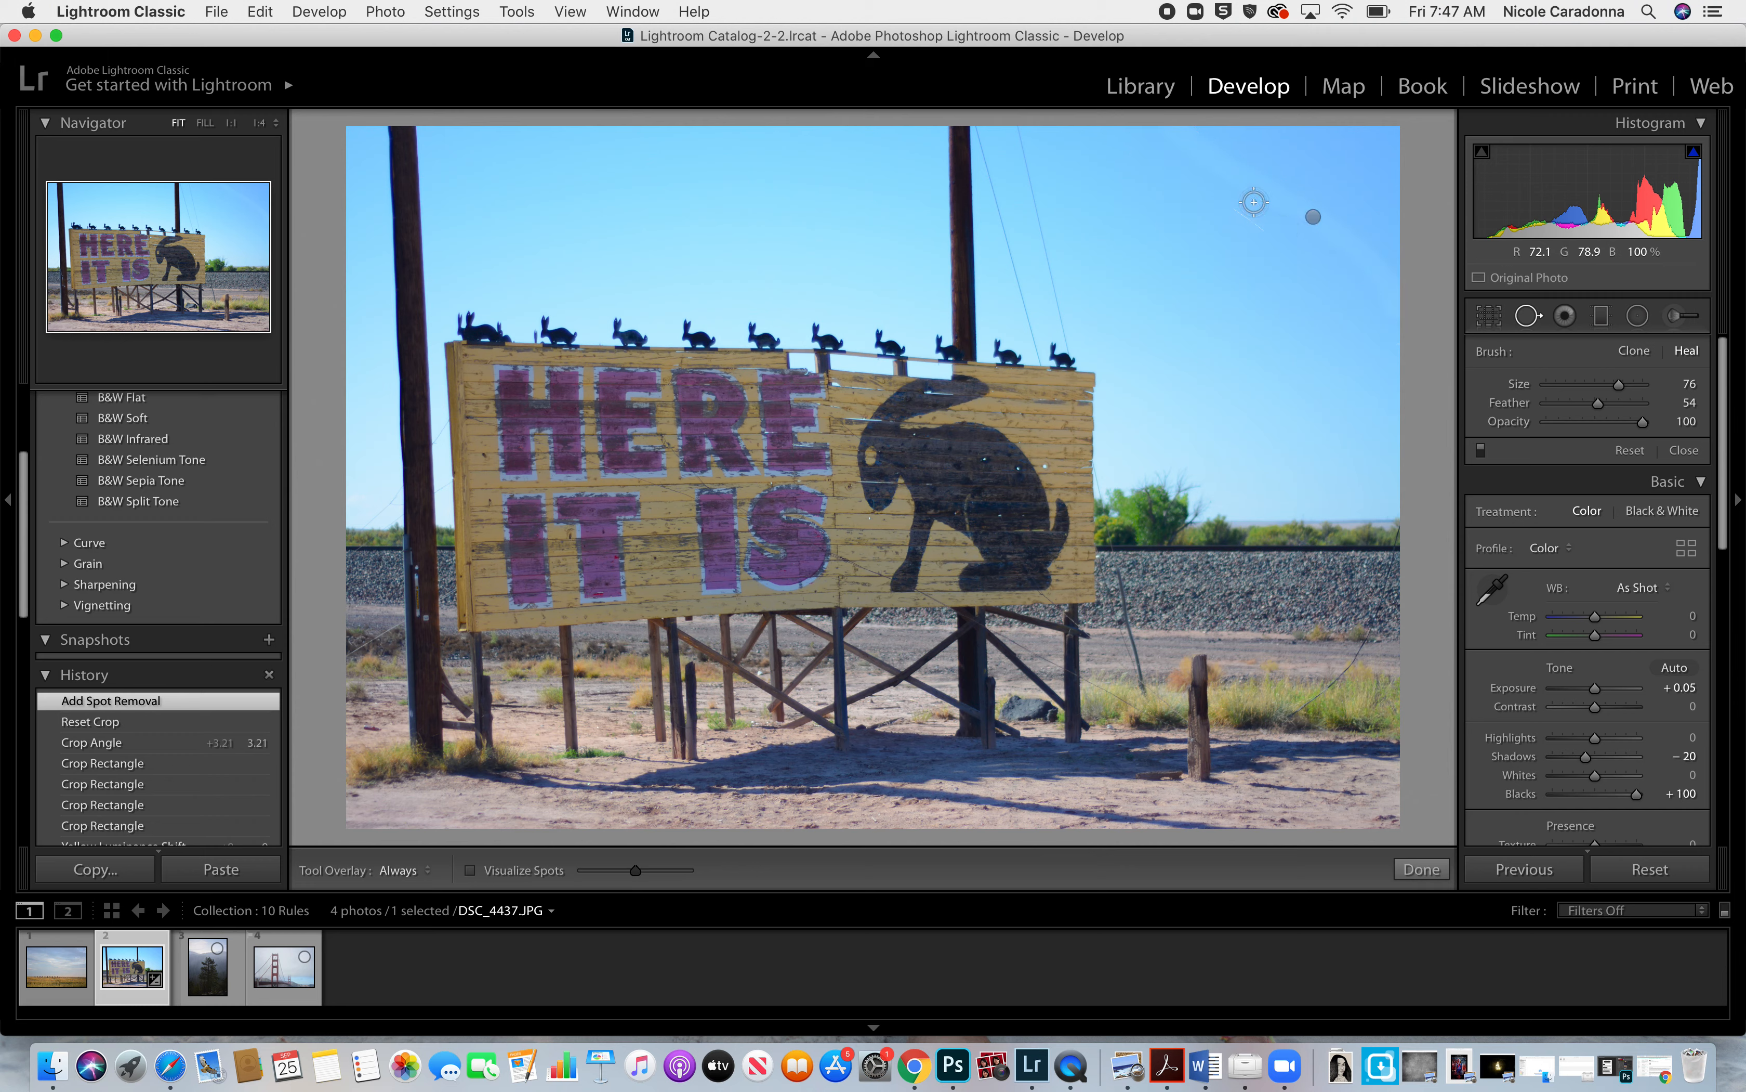
{"action": "mouse_move", "coordinate": [1227, 137]}
{"action": "left_mouse_down"}
{"action": "mouse_move", "coordinate": [1214, 175]}
{"action": "mouse_move", "coordinate": [1242, 169]}
{"action": "mouse_move", "coordinate": [1269, 226]}
{"action": "mouse_move", "coordinate": [1298, 193]}
{"action": "mouse_move", "coordinate": [1382, 331]}
{"action": "left_mouse_up"}
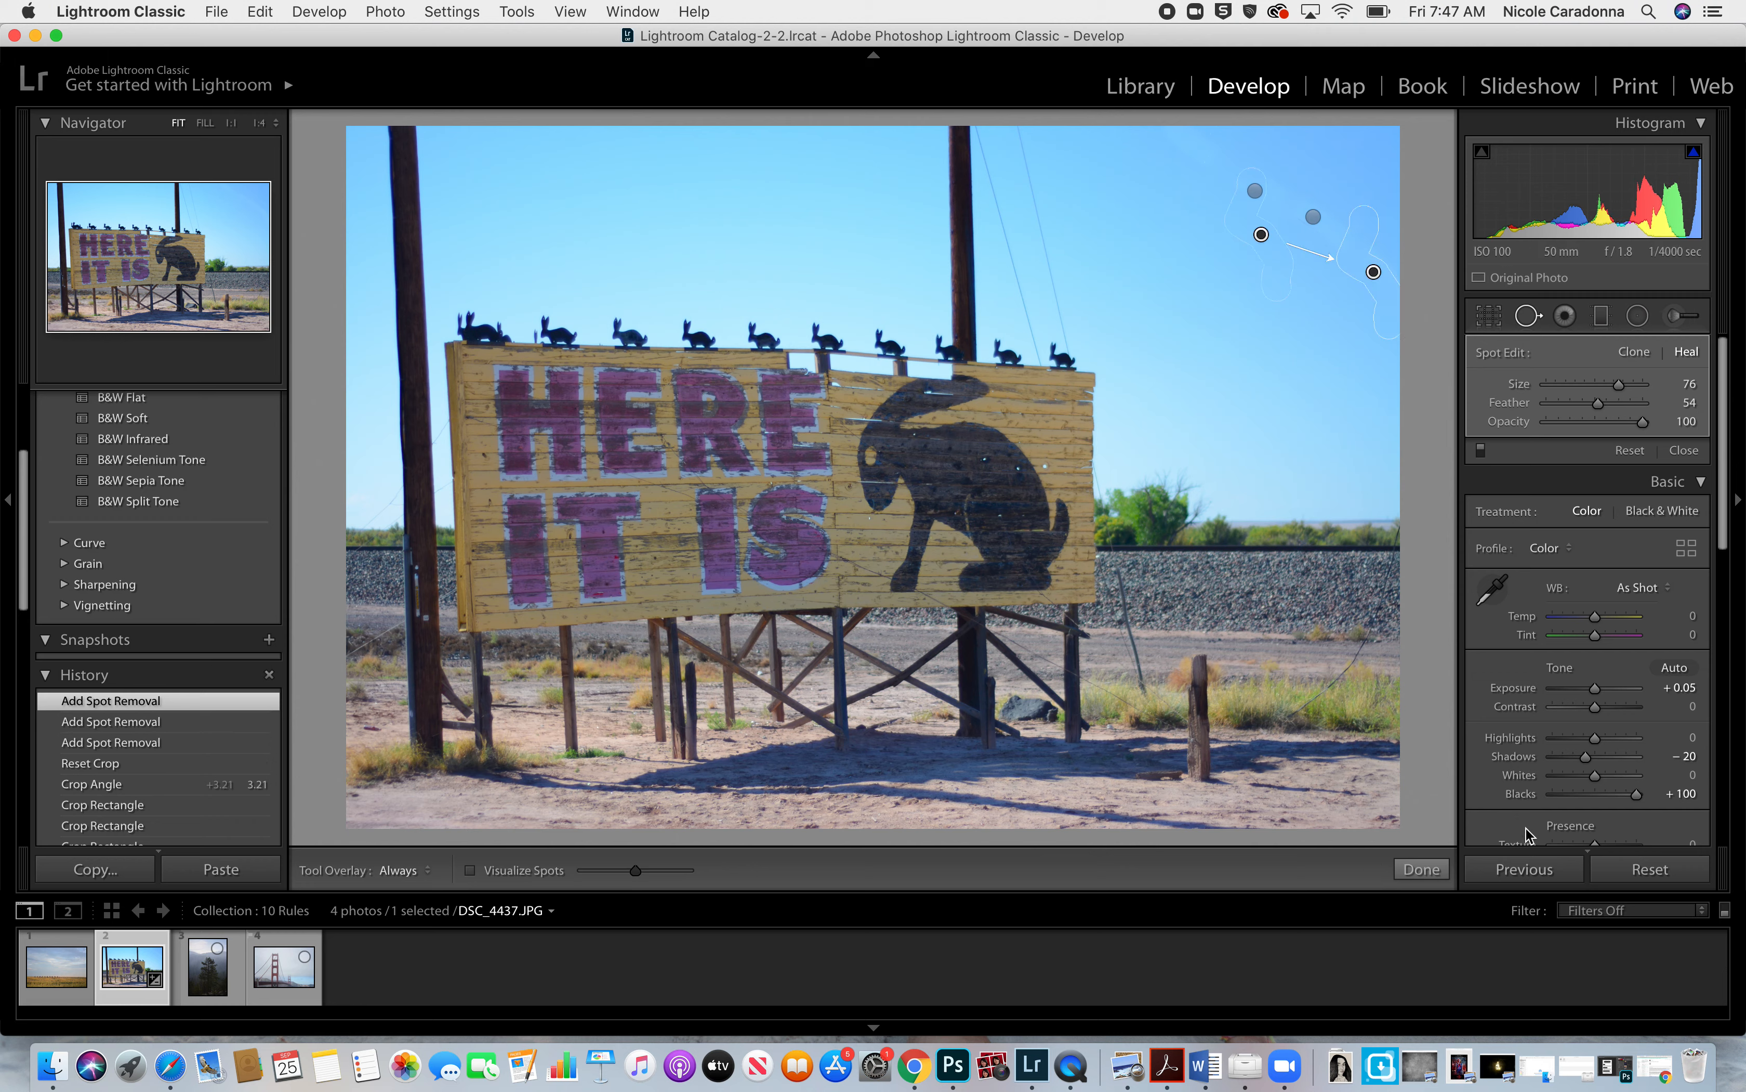
{"action": "left_click", "coordinate": [1436, 874]}
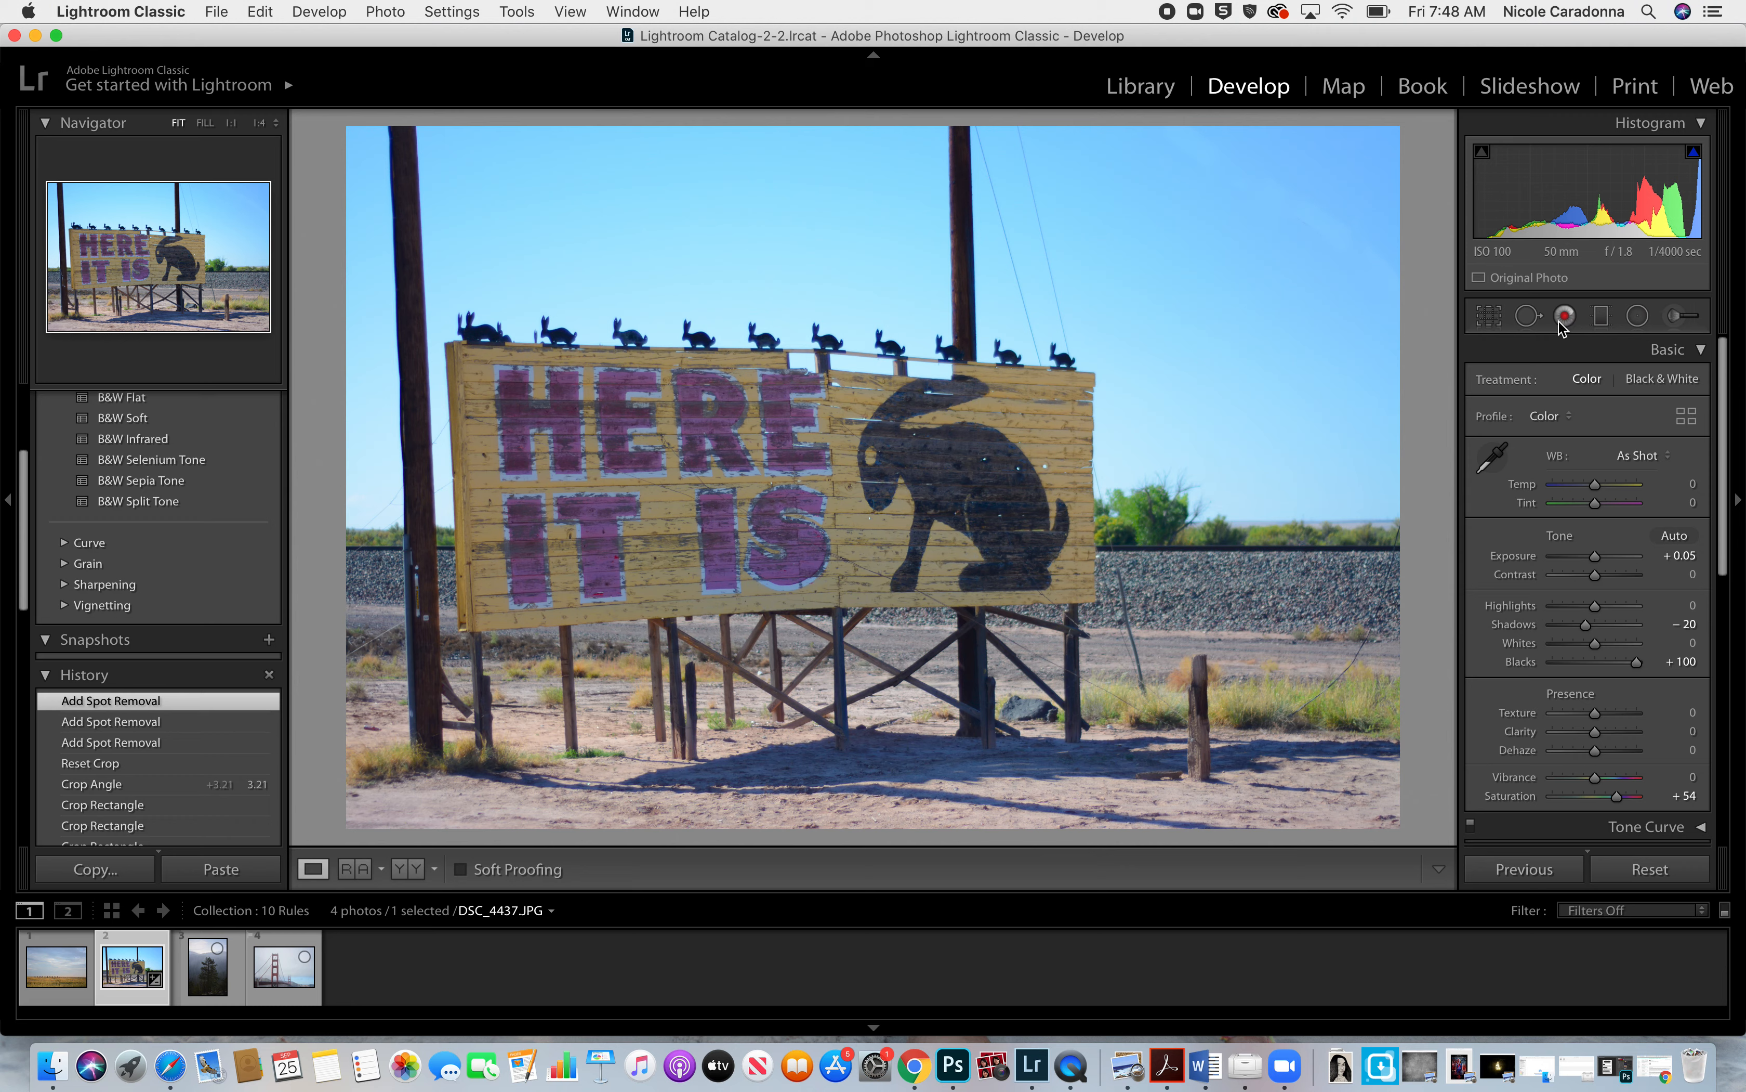
Try a graduated filter from the top of the sky down into the billboard with Exposure -0.04 and Saturation 6.
{"action": "left_click", "coordinate": [1601, 321]}
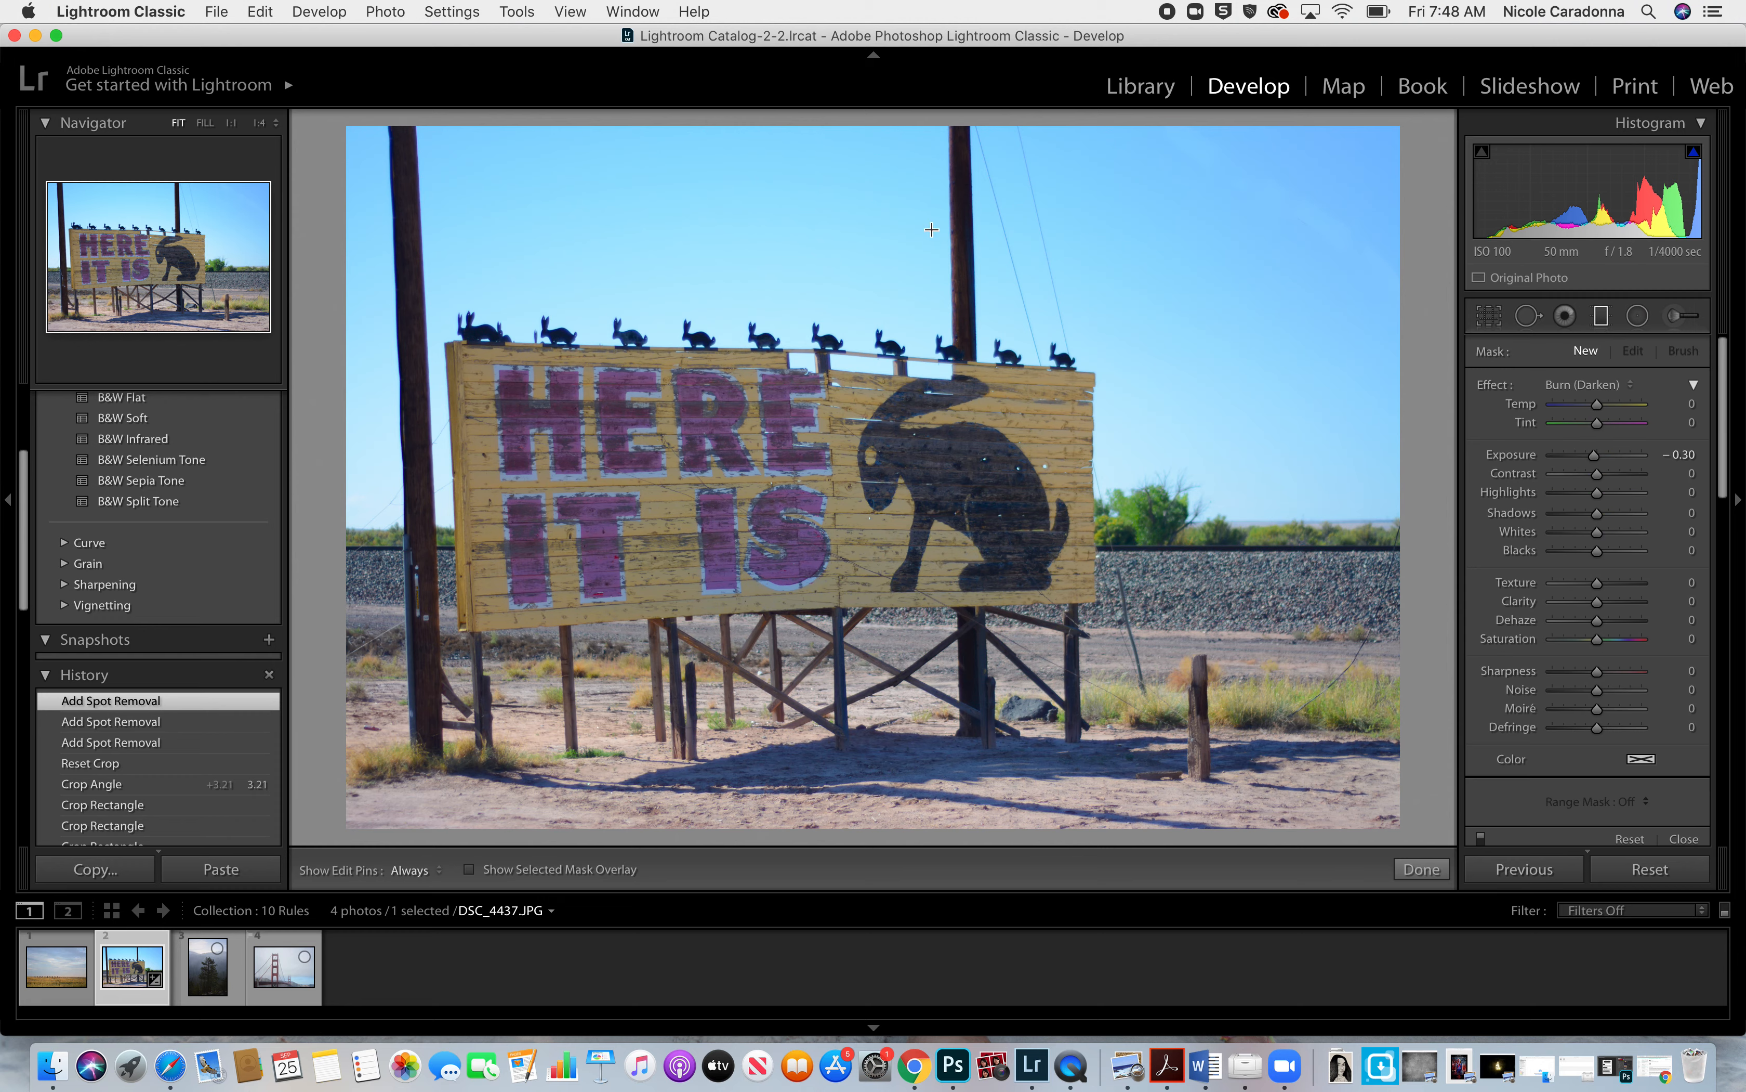
{"action": "left_click_drag", "start_coordinate": [894, 143], "coordinate": [886, 433]}
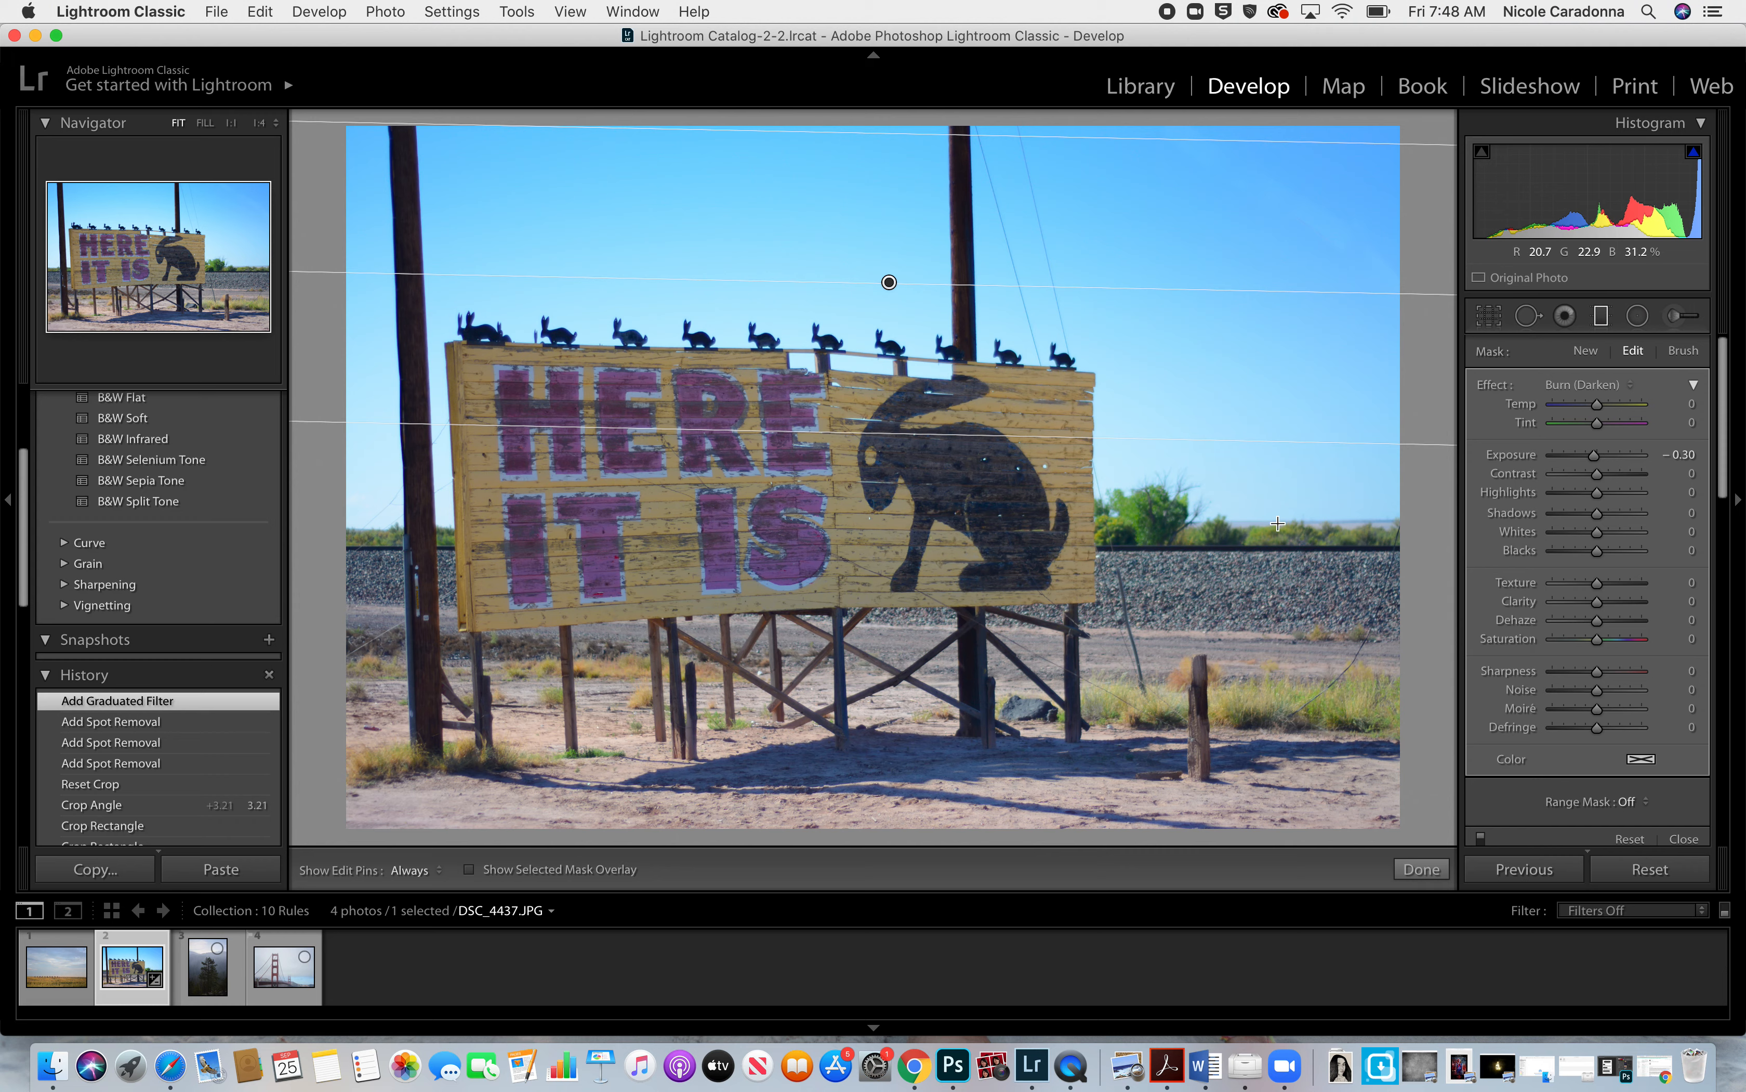
{"action": "mouse_move", "coordinate": [1593, 451]}
{"action": "left_mouse_down"}
{"action": "mouse_move", "coordinate": [1564, 452]}
{"action": "mouse_move", "coordinate": [1598, 454]}
{"action": "left_mouse_up"}
{"action": "mouse_move", "coordinate": [1596, 640]}
{"action": "left_mouse_down"}
{"action": "mouse_move", "coordinate": [1665, 645]}
{"action": "mouse_move", "coordinate": [1592, 642]}
{"action": "left_mouse_up"}
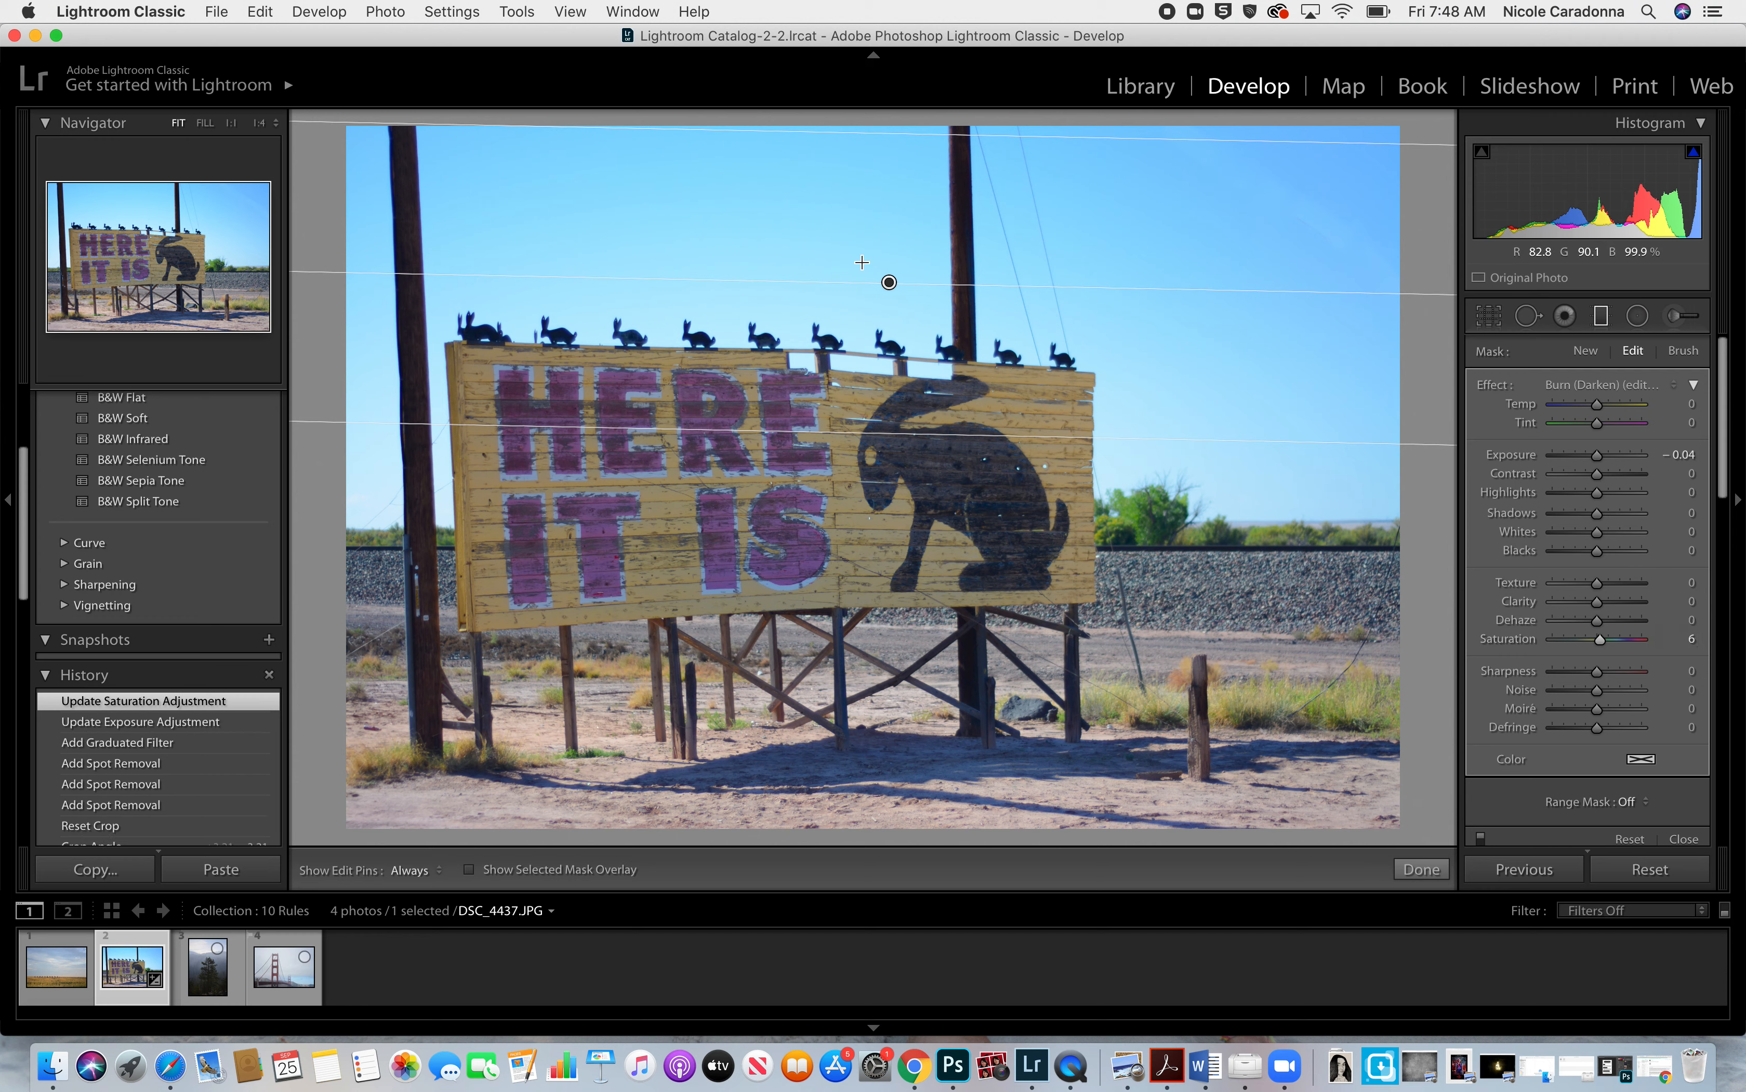
Preview the area masked by the graduated filter and delete the filter.
{"action": "mouse_move", "coordinate": [888, 282]}
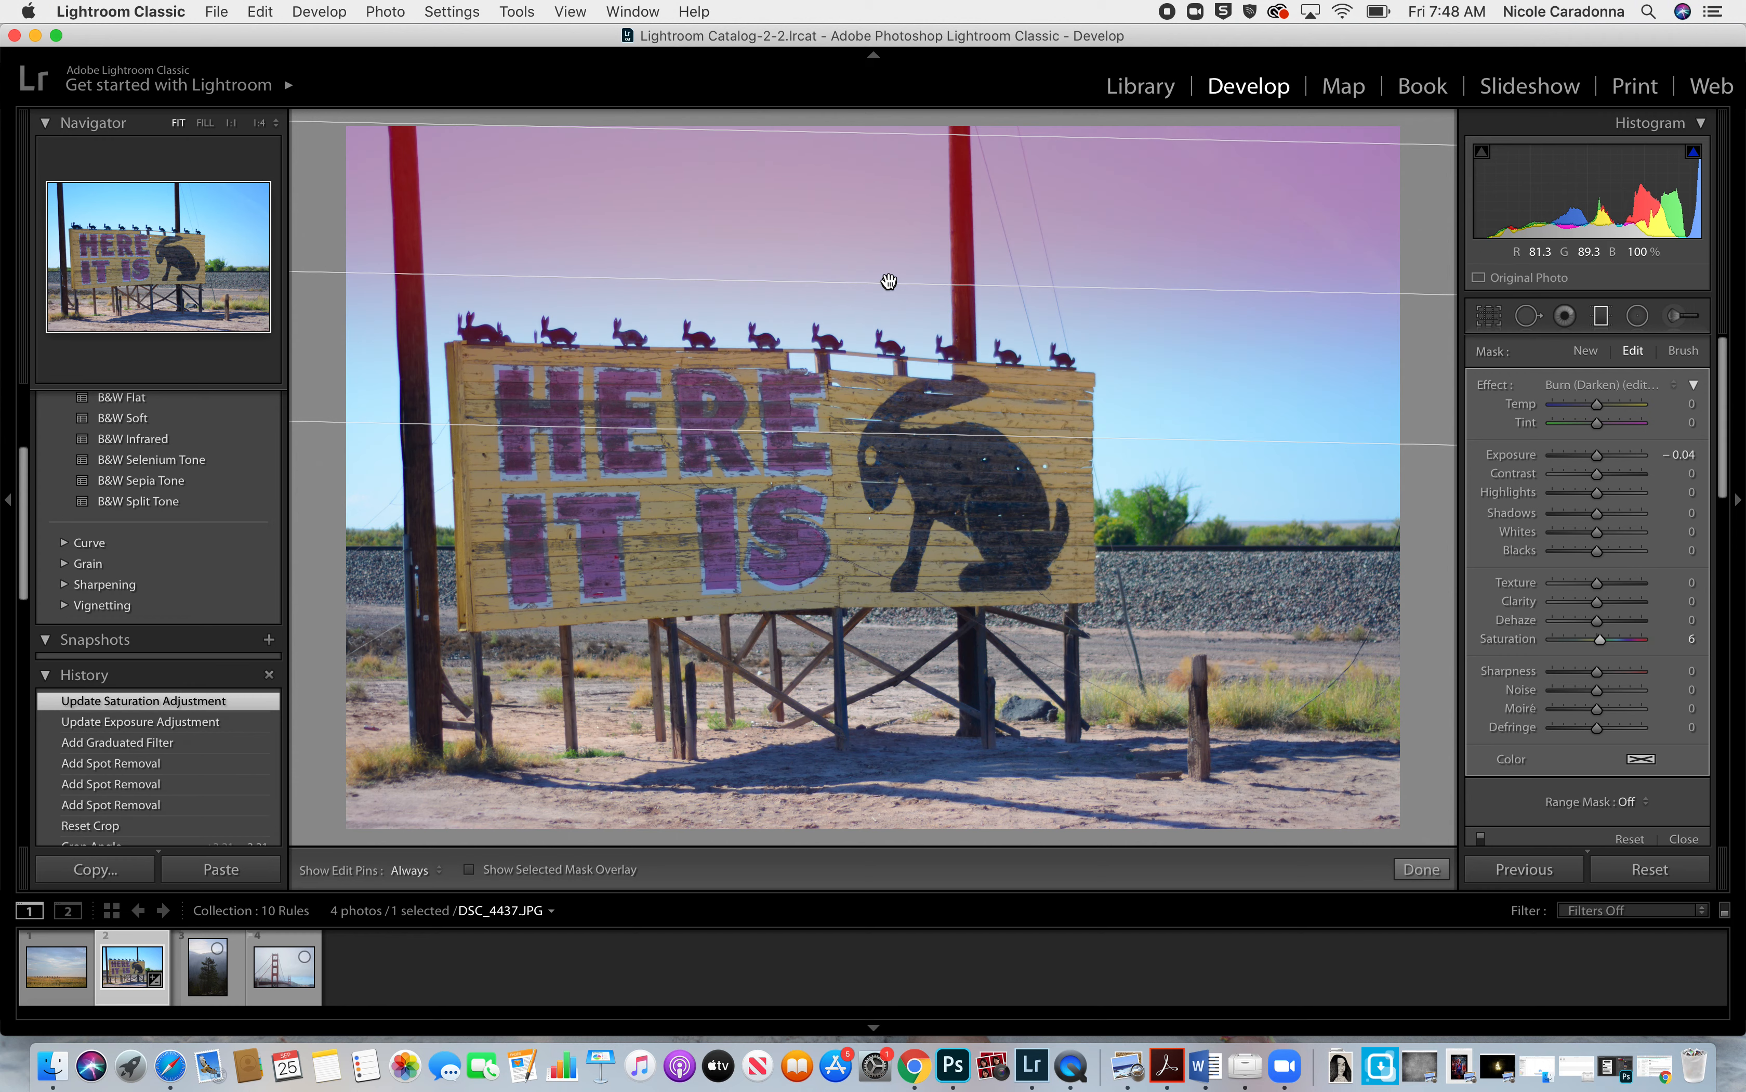
{"action": "left_click", "coordinate": [890, 285]}
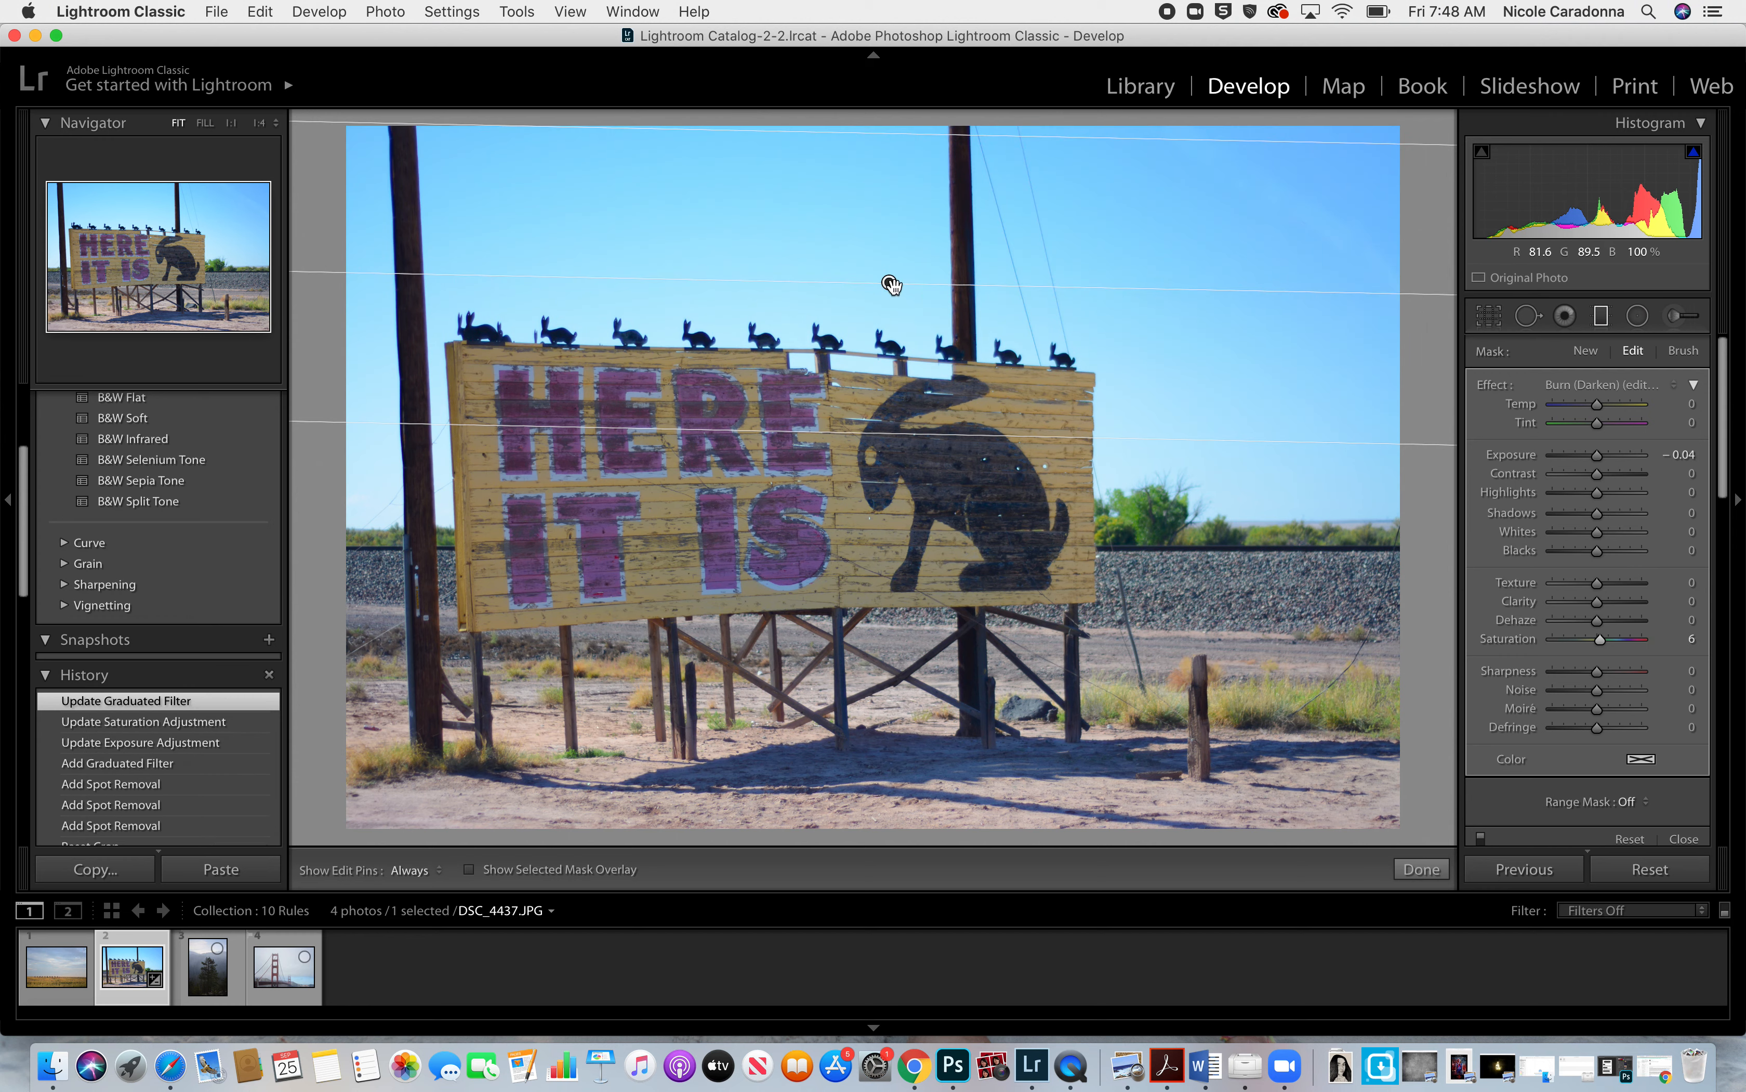
{"action": "mouse_move", "coordinate": [892, 286]}
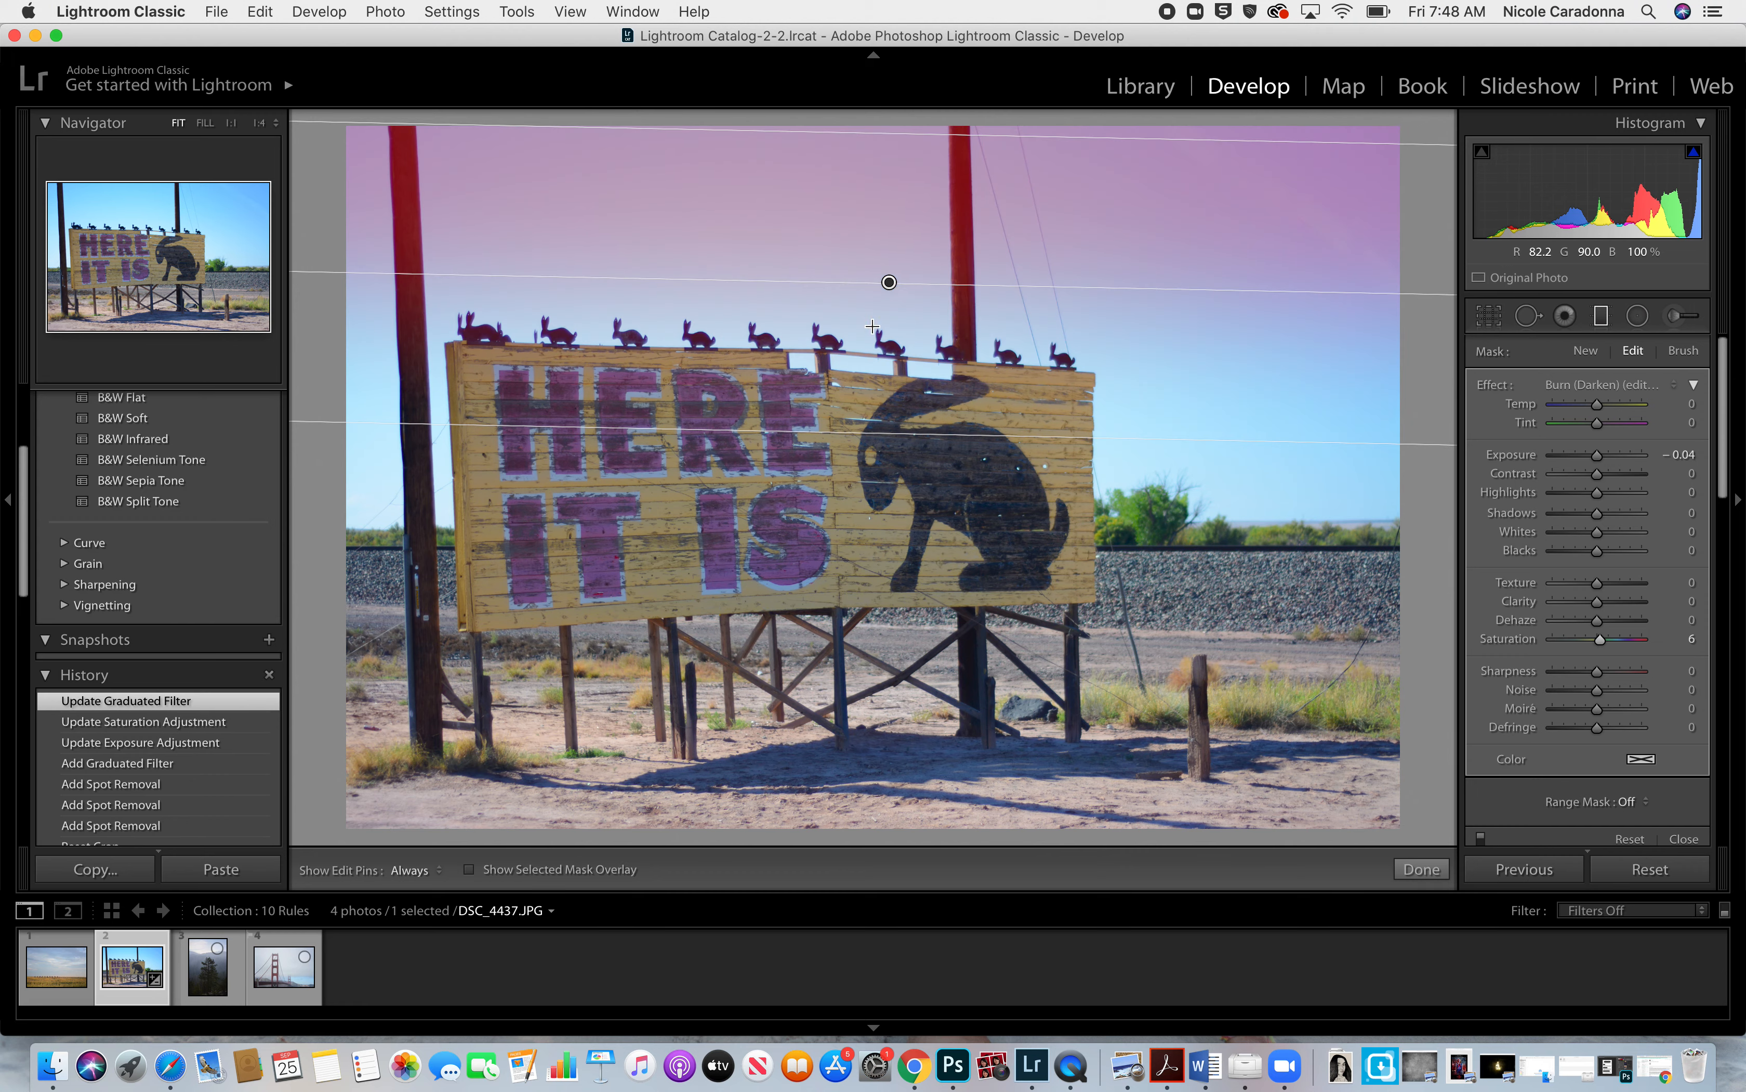
{"action": "key", "text": "Delete"}
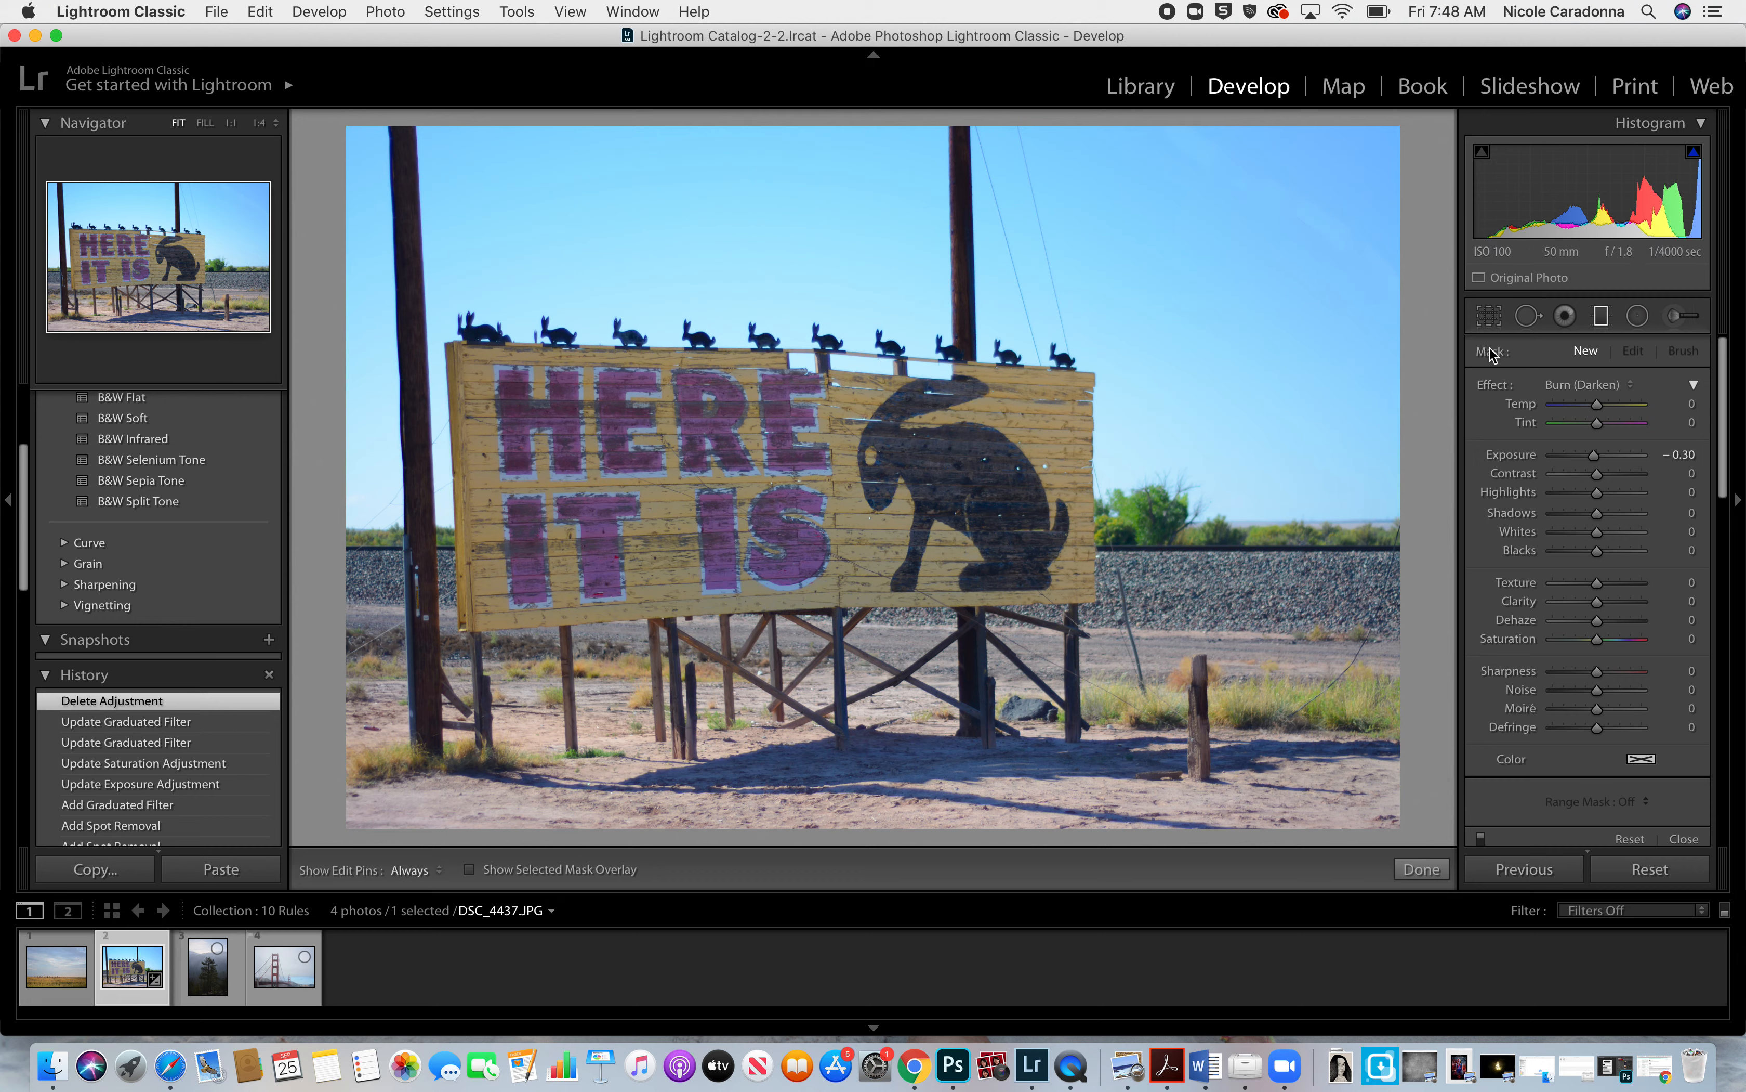
Try a Burn (Darken) radial filter around the billboard's centre with an inverted mask and Temp 0, and delete it.
{"action": "left_click", "coordinate": [1638, 316]}
{"action": "left_click_drag", "start_coordinate": [809, 332], "coordinate": [1041, 556]}
{"action": "left_click_drag", "start_coordinate": [830, 370], "coordinate": [855, 528]}
{"action": "mouse_move", "coordinate": [1597, 405]}
{"action": "left_mouse_down"}
{"action": "mouse_move", "coordinate": [1562, 412]}
{"action": "mouse_move", "coordinate": [1596, 406]}
{"action": "left_mouse_up"}
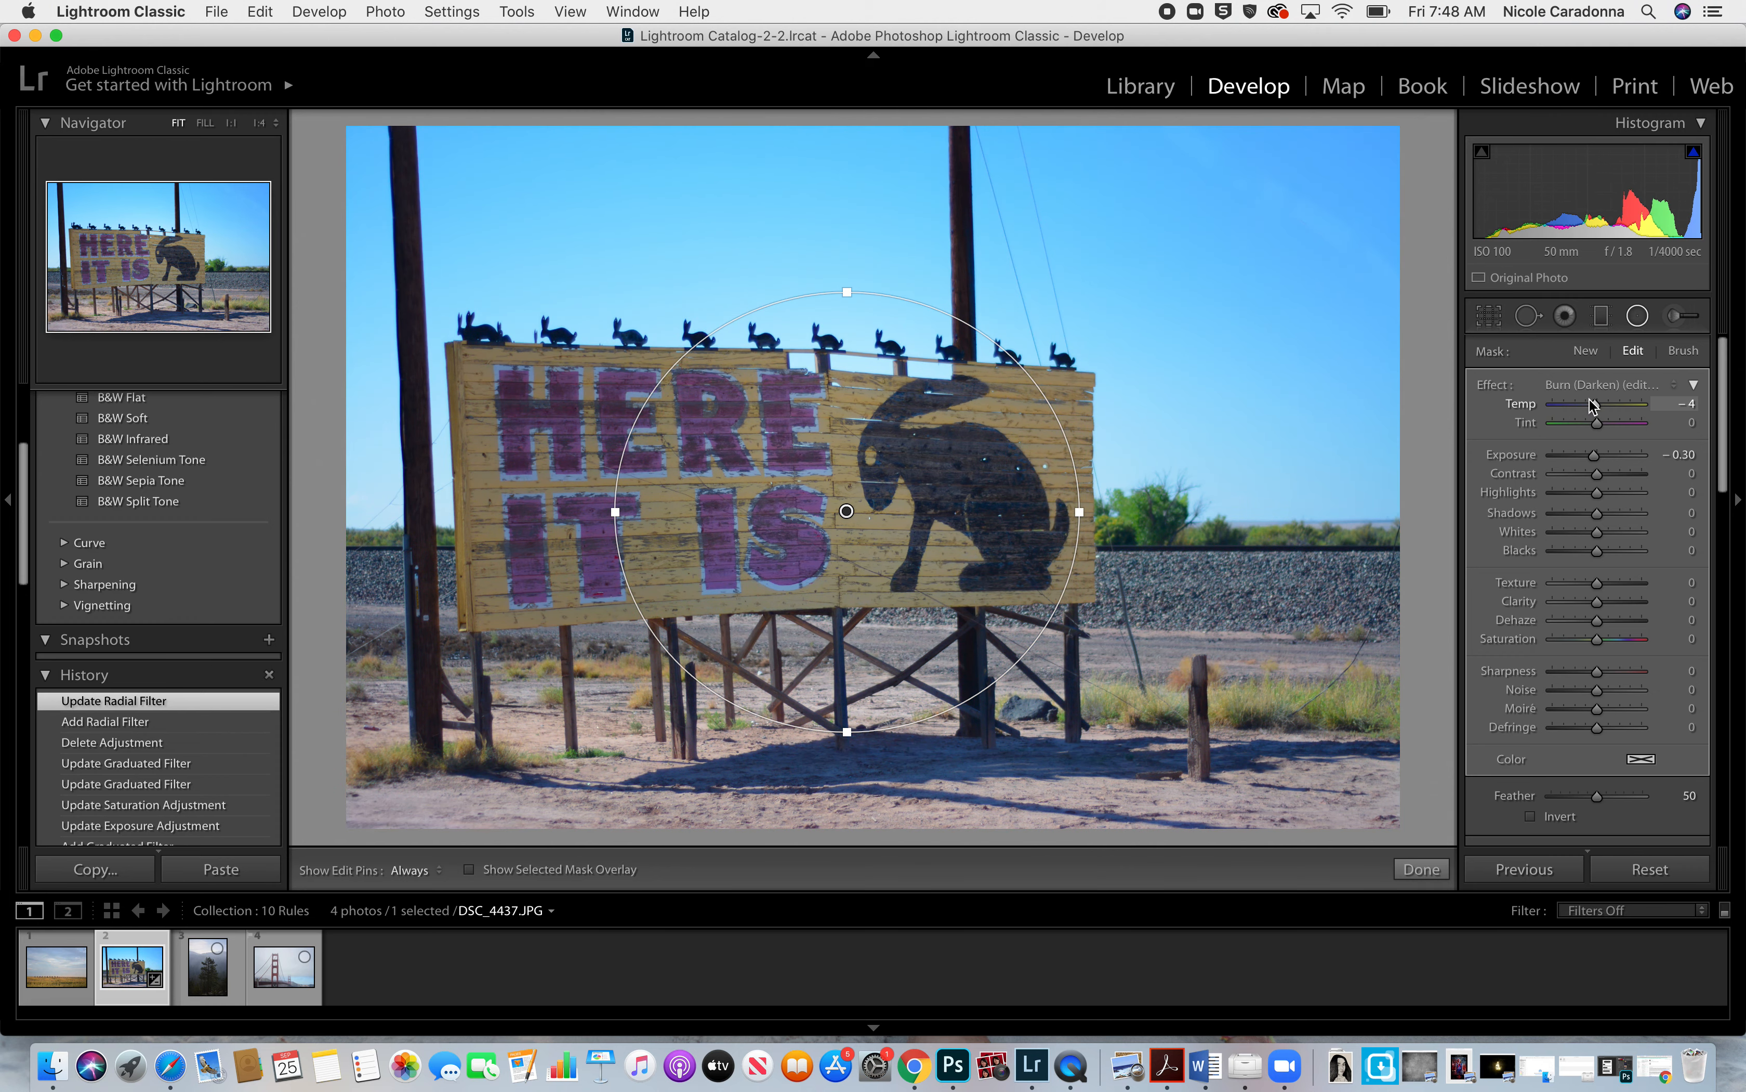
{"action": "left_click", "coordinate": [1530, 817]}
{"action": "mouse_move", "coordinate": [1596, 410]}
{"action": "left_mouse_down"}
{"action": "mouse_move", "coordinate": [1544, 410]}
{"action": "mouse_move", "coordinate": [1595, 410]}
{"action": "left_mouse_up"}
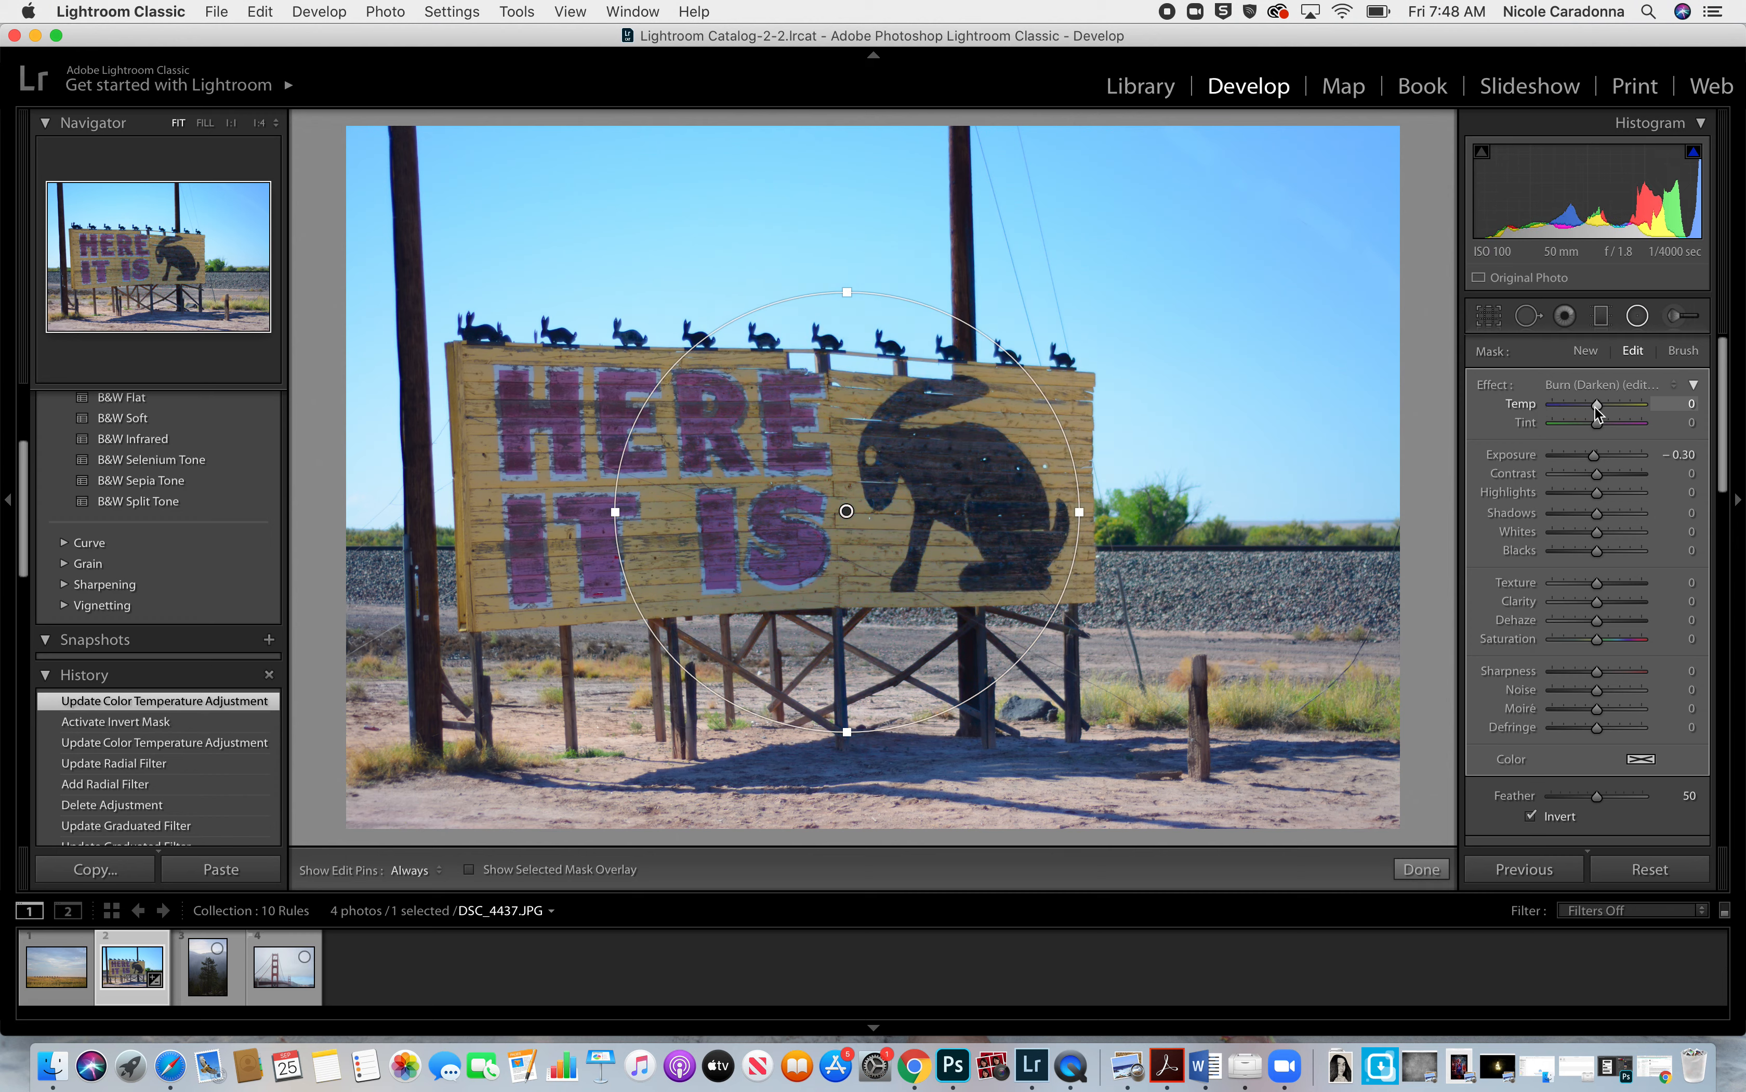
{"action": "key", "text": "BackSpace"}
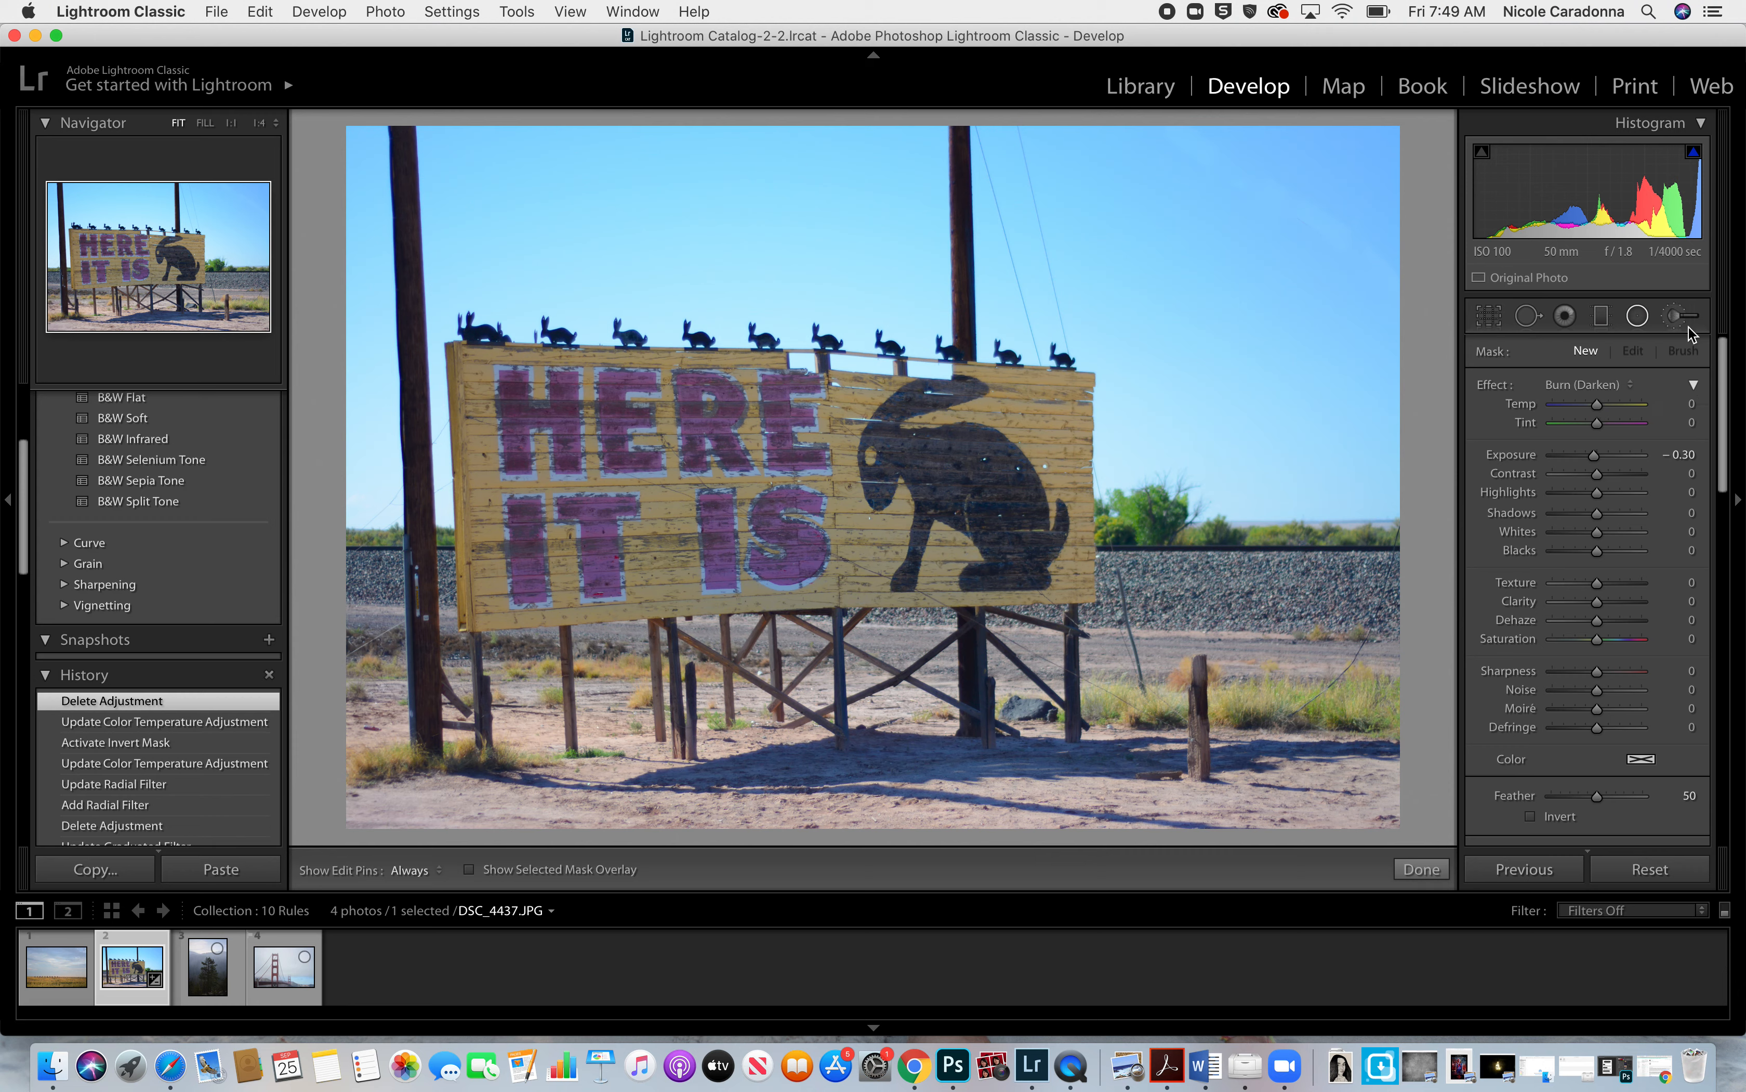
Try an adjustment brush with the Saturation effect at 99 on the sky and the billboard's purple lettering, with edit pins hidden.
{"action": "left_click", "coordinate": [1671, 323]}
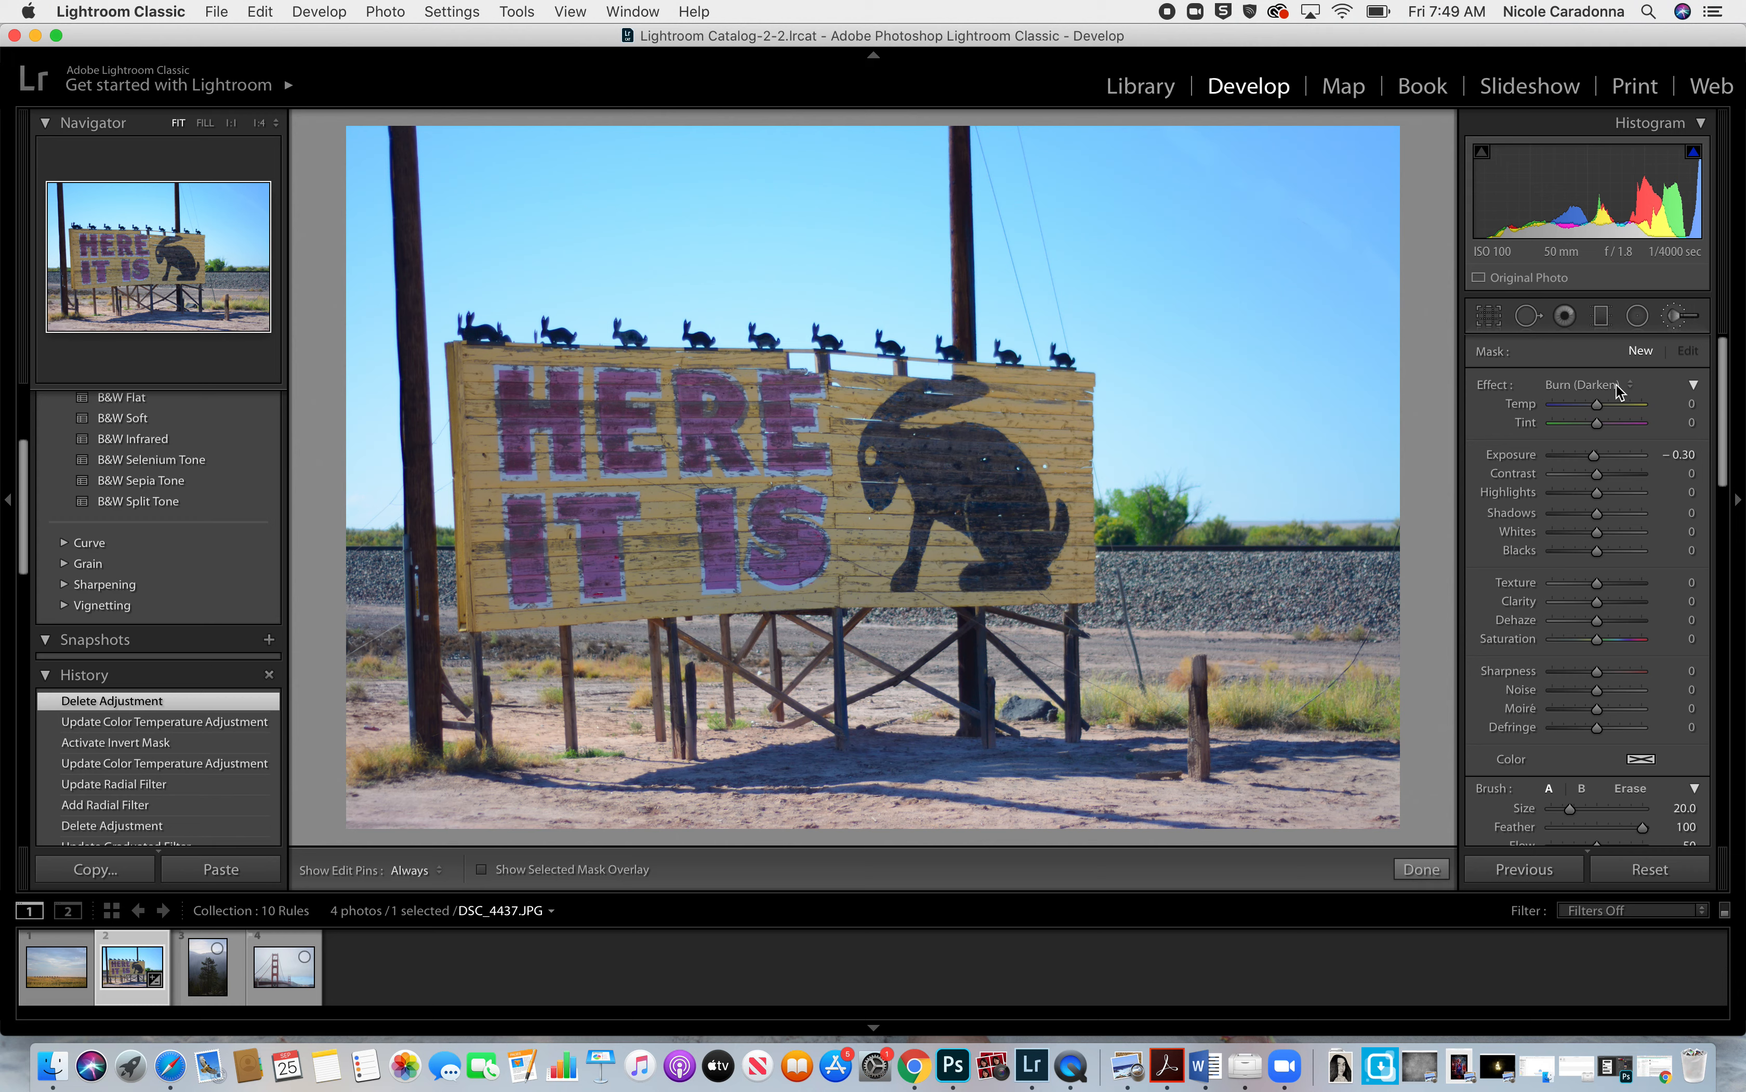
{"action": "left_click", "coordinate": [1576, 390]}
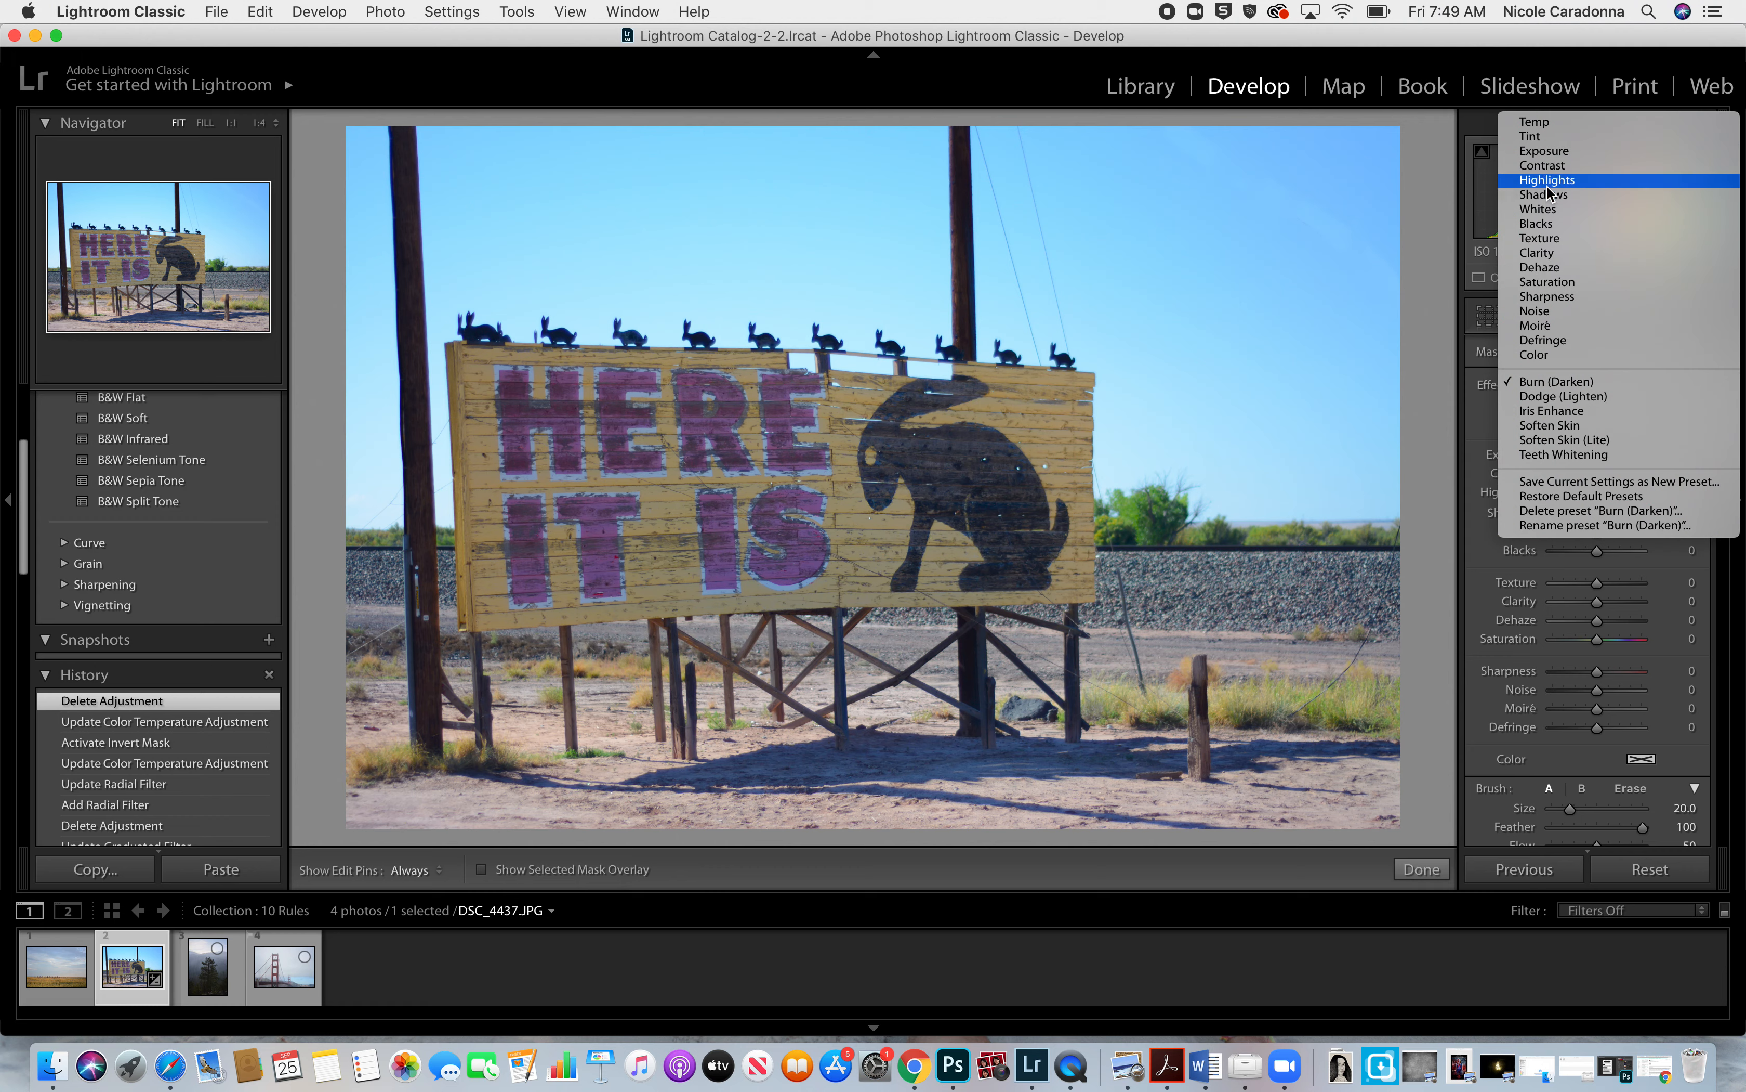
{"action": "left_click", "coordinate": [1550, 283]}
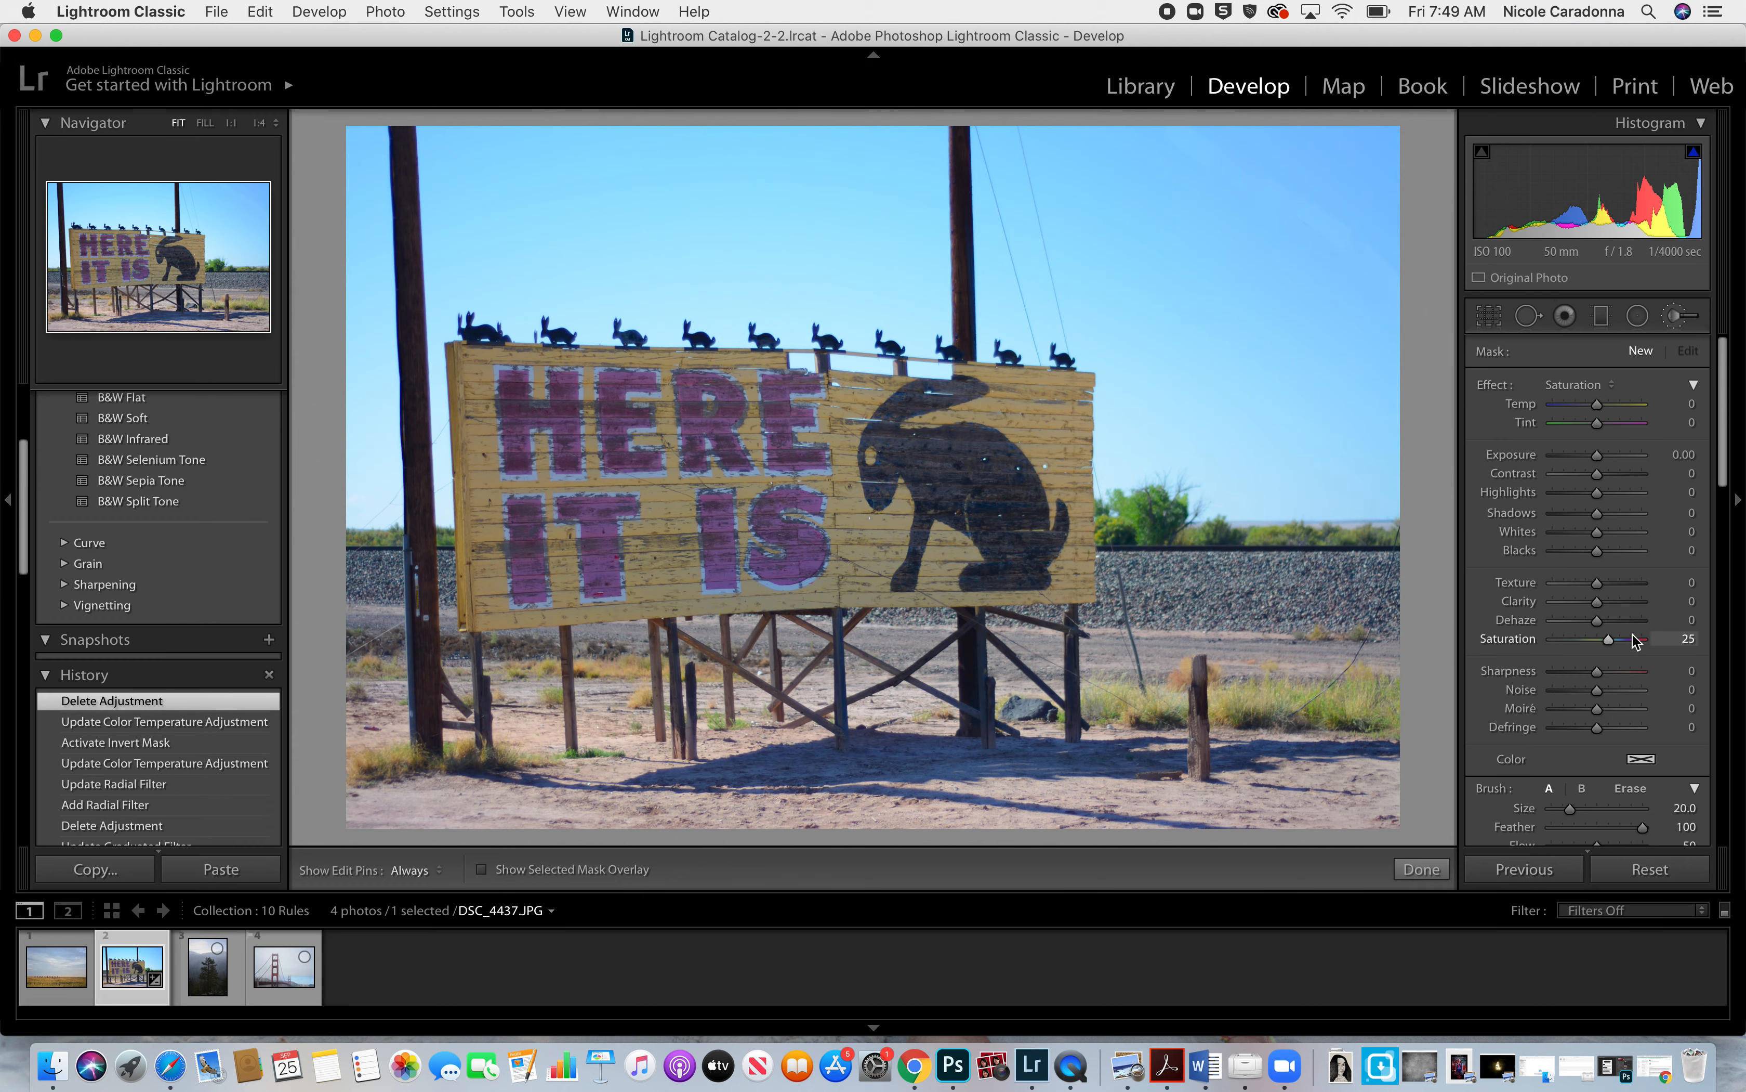
{"action": "left_click_drag", "start_coordinate": [1601, 642], "coordinate": [1639, 642]}
{"action": "key", "text": "h"}
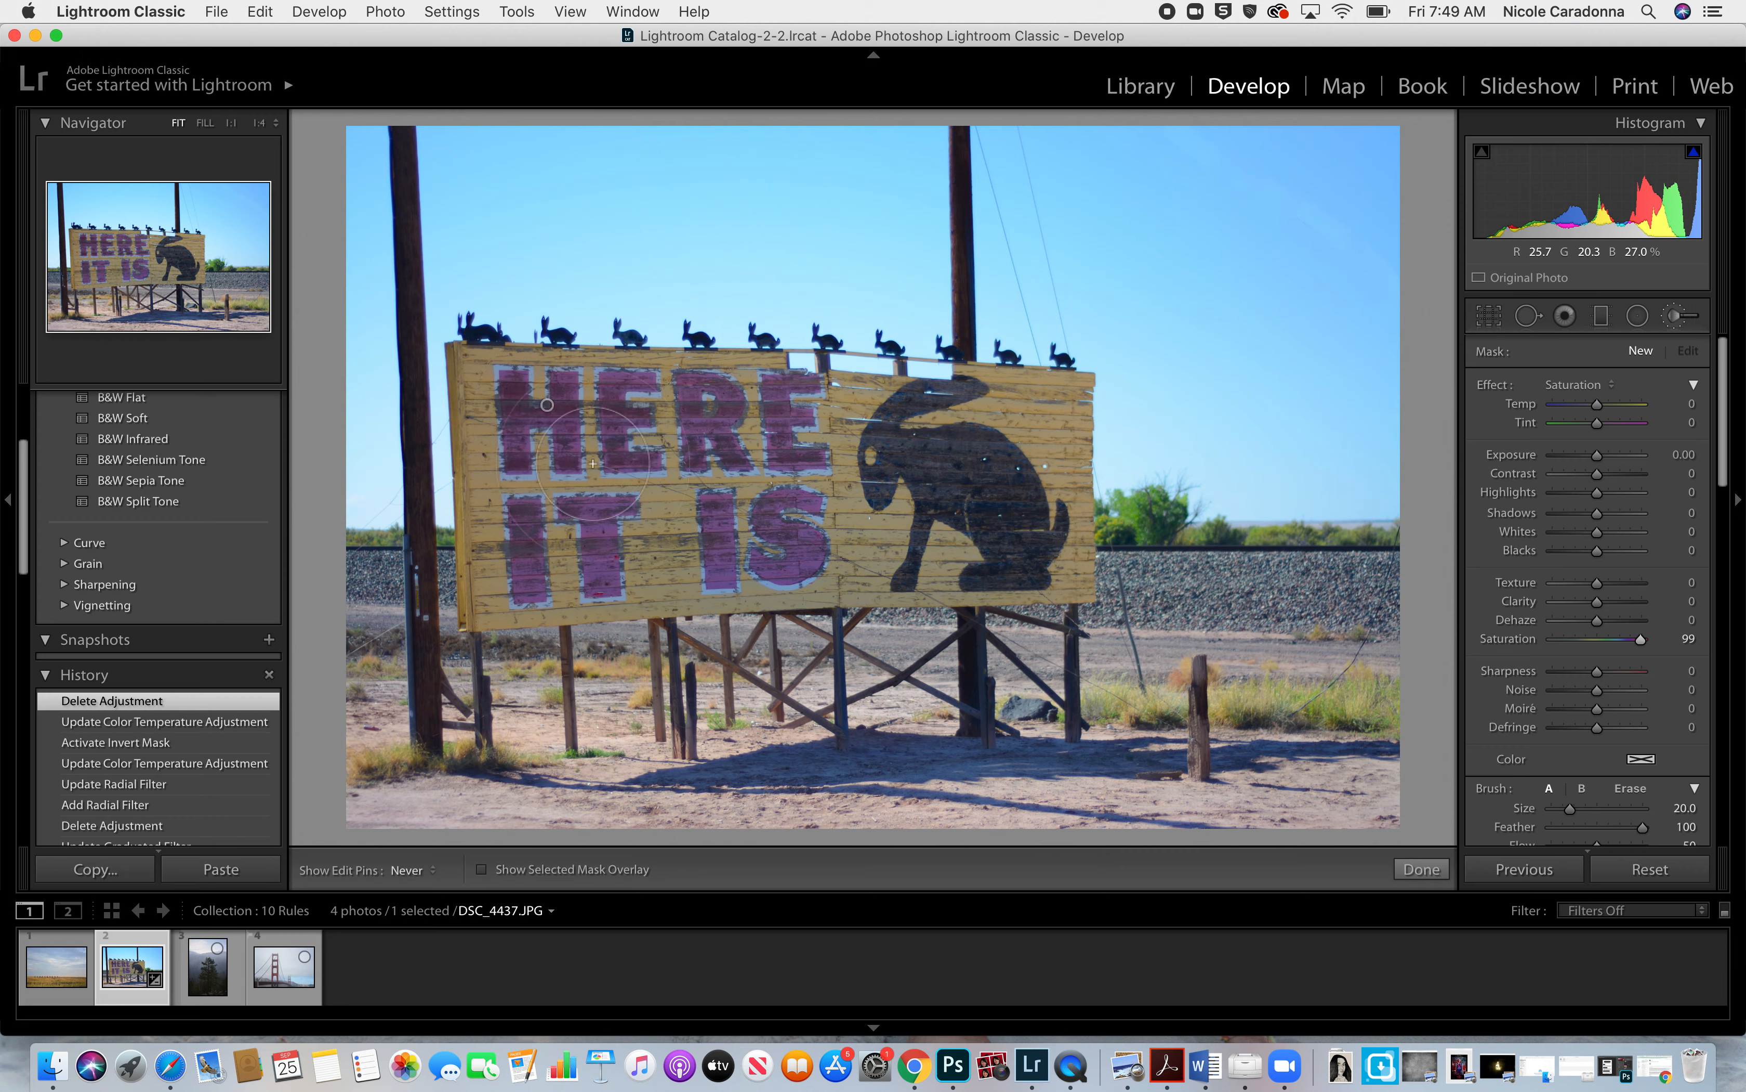
{"action": "mouse_move", "coordinate": [490, 282]}
{"action": "left_mouse_down"}
{"action": "mouse_move", "coordinate": [503, 310]}
{"action": "mouse_move", "coordinate": [506, 253]}
{"action": "mouse_move", "coordinate": [471, 211]}
{"action": "mouse_move", "coordinate": [578, 267]}
{"action": "mouse_move", "coordinate": [509, 174]}
{"action": "left_mouse_up"}
{"action": "left_click_drag", "start_coordinate": [581, 552], "coordinate": [545, 486]}
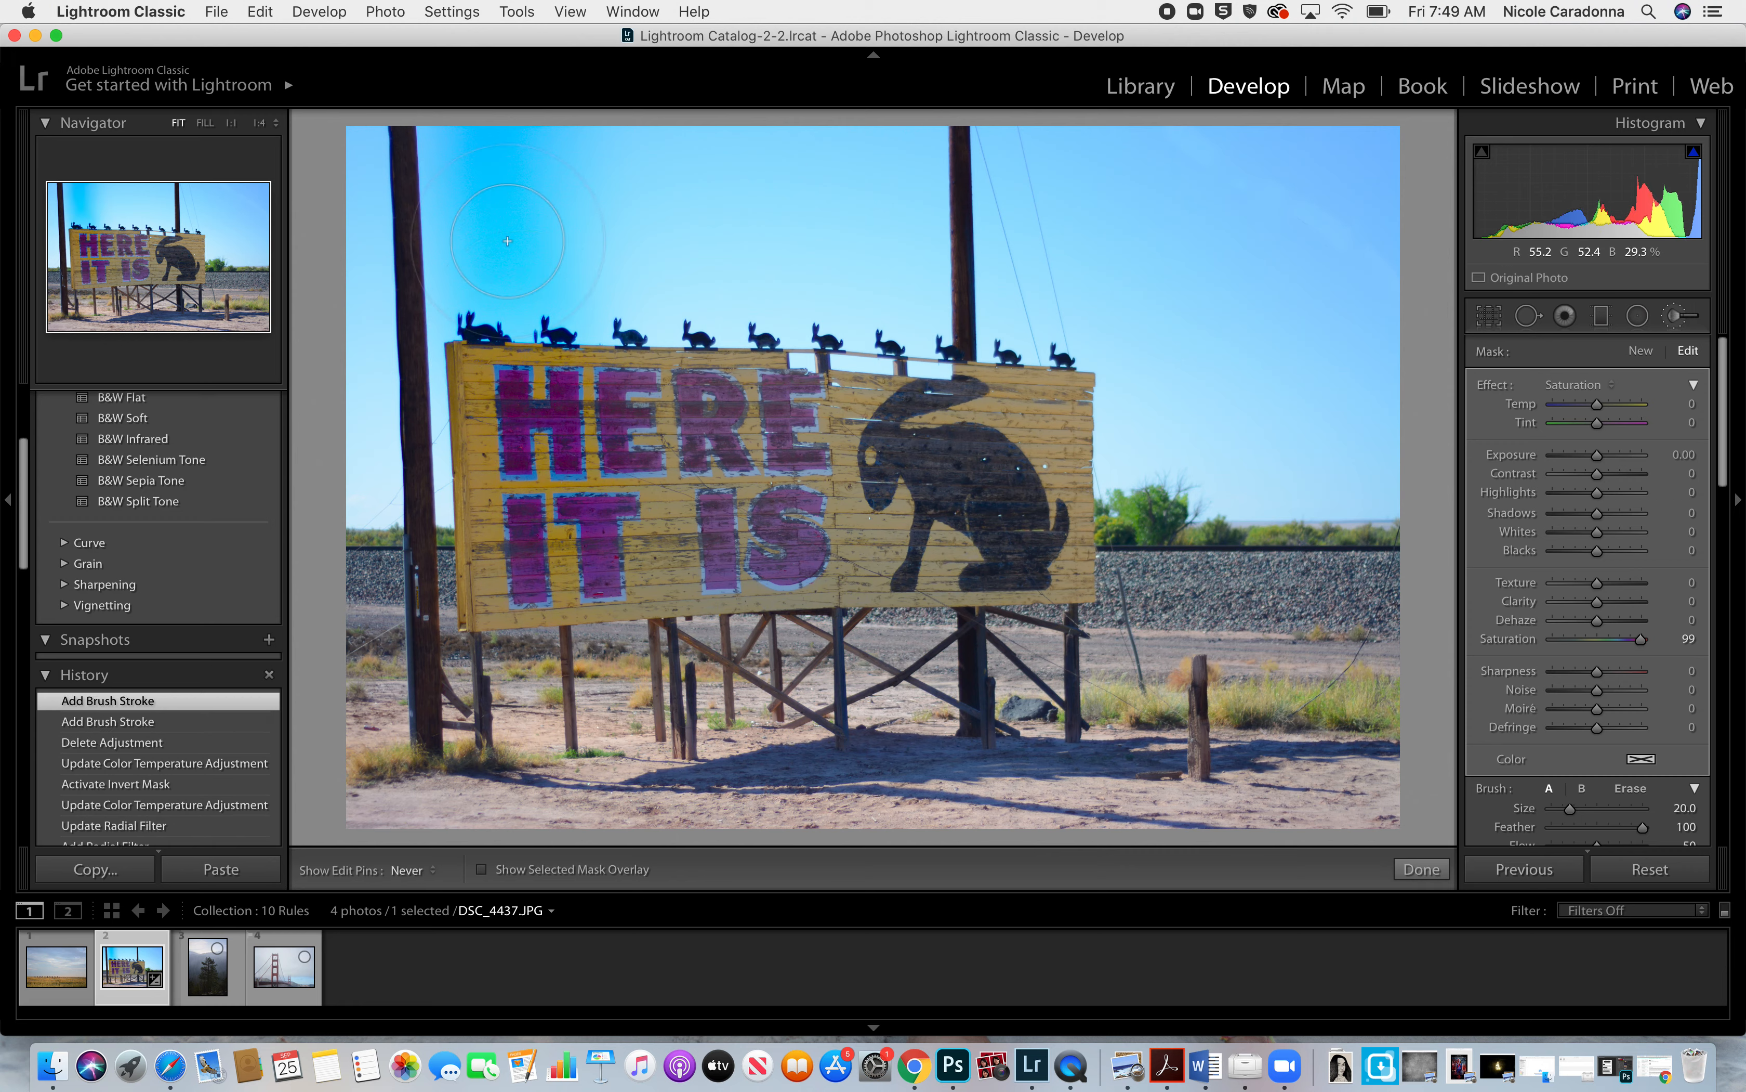
Show the edit pins and preview the brush's mask overlay, and delete the brush adjustment.
{"action": "key", "text": "h"}
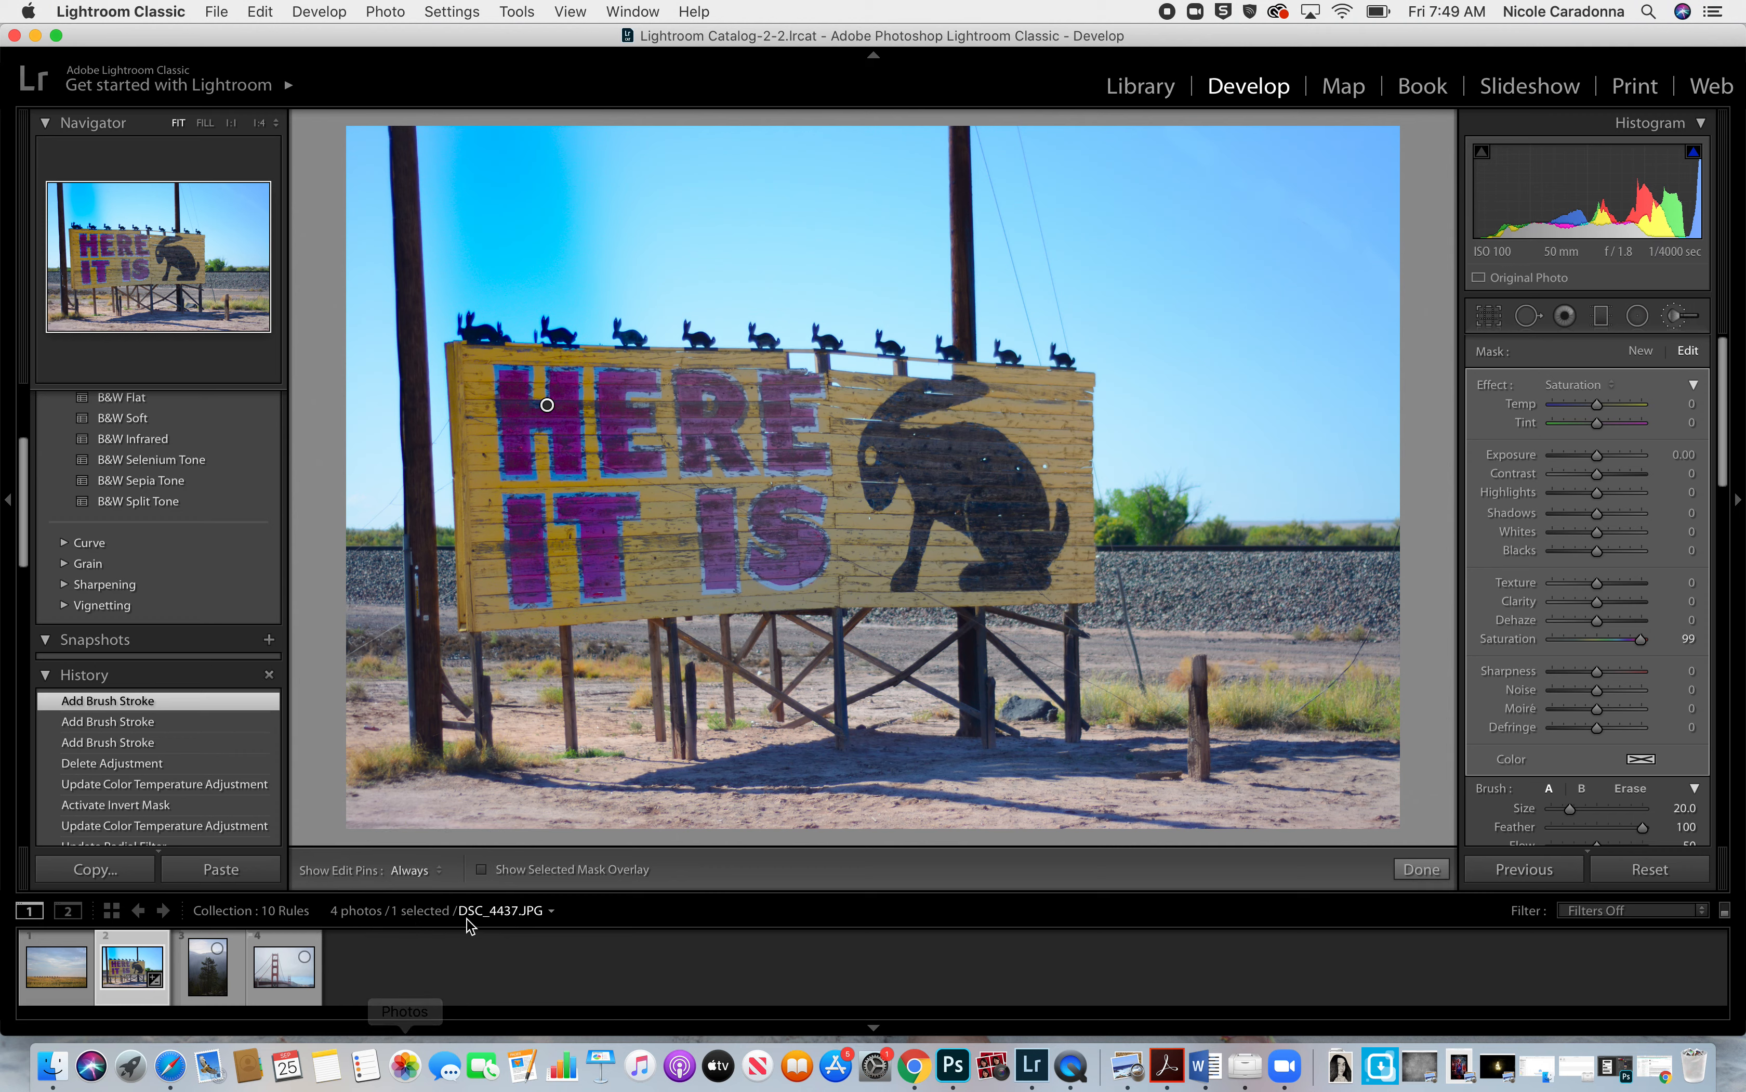
{"action": "left_click", "coordinate": [481, 869]}
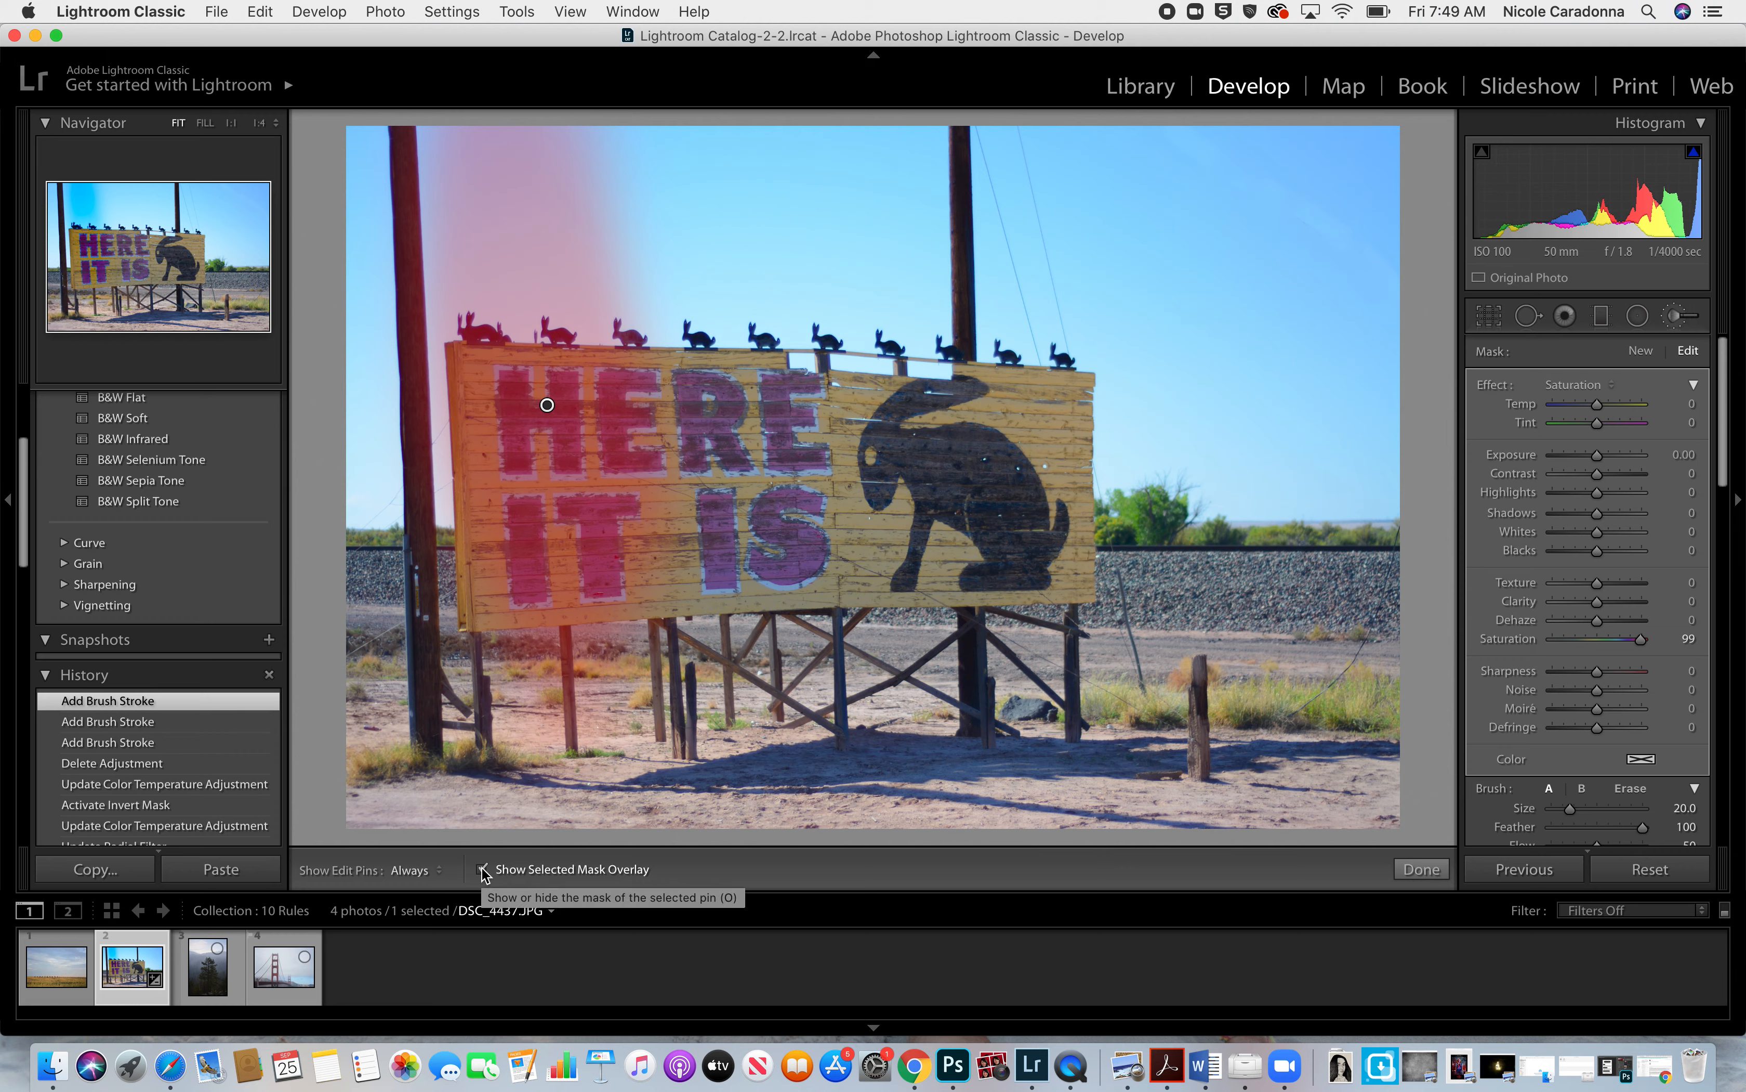
{"action": "left_click", "coordinate": [481, 869]}
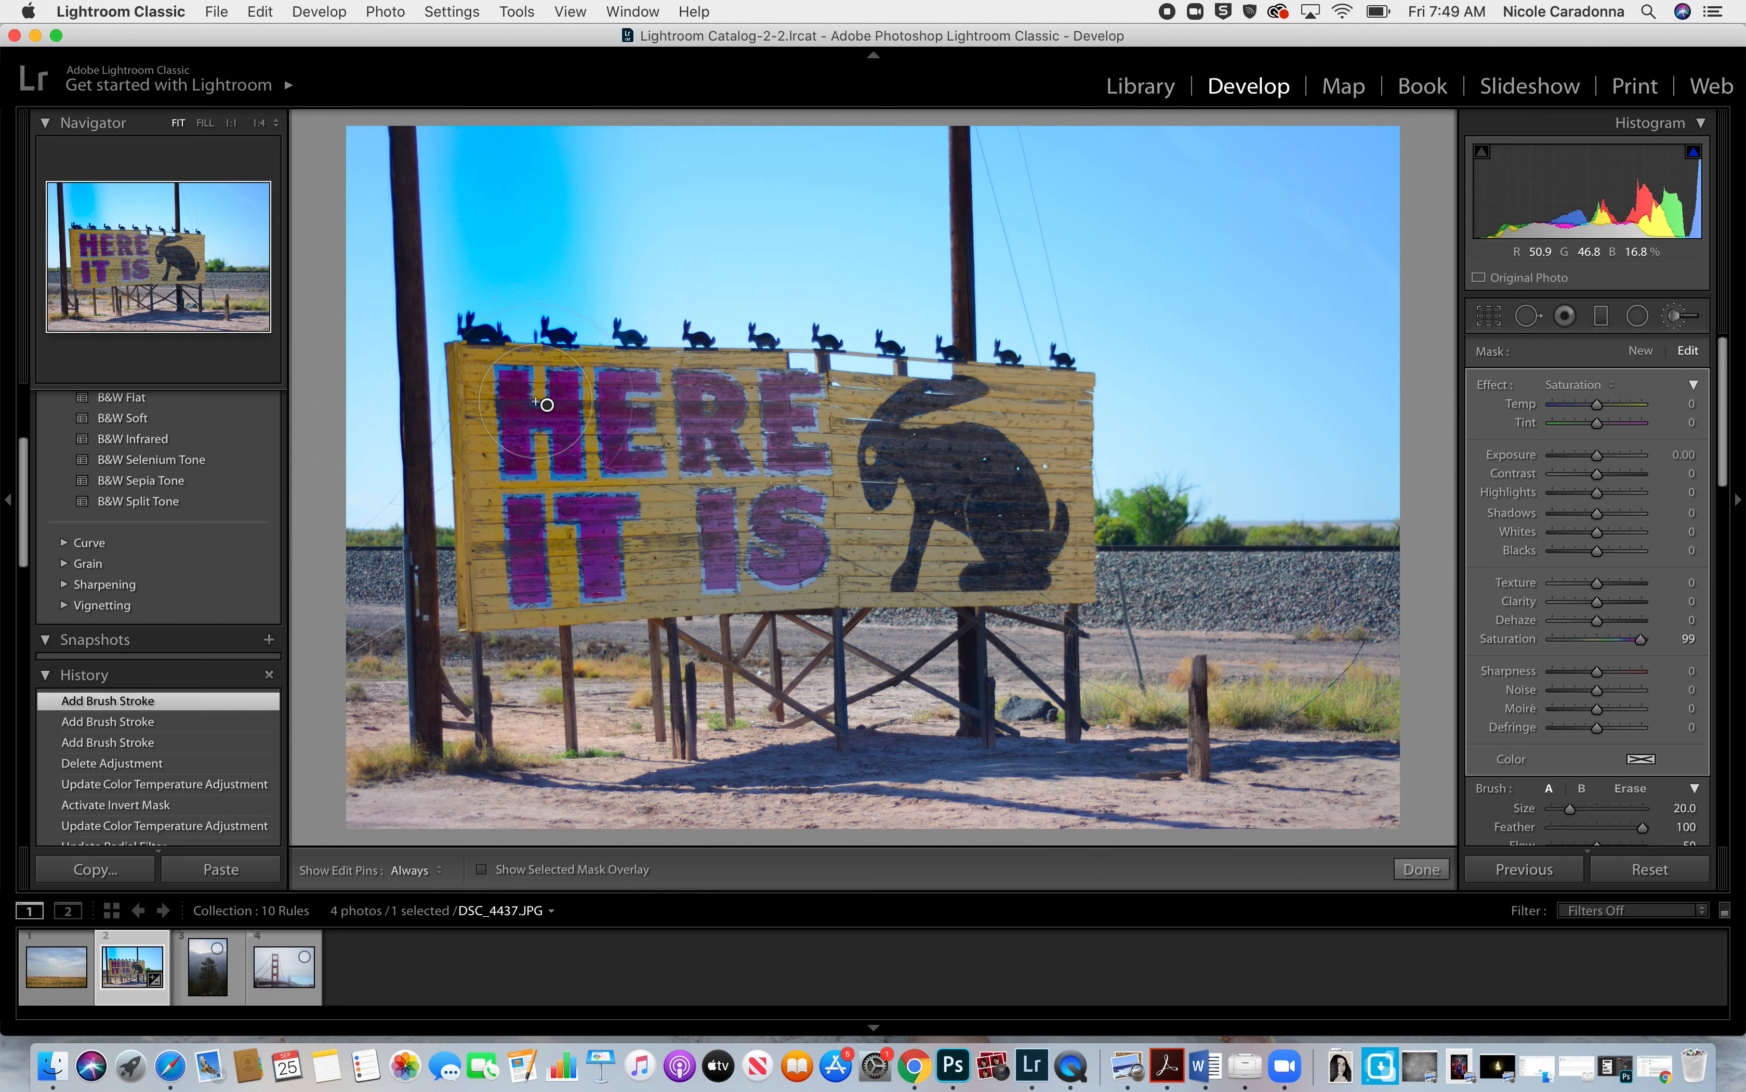
{"action": "key", "text": "Delete"}
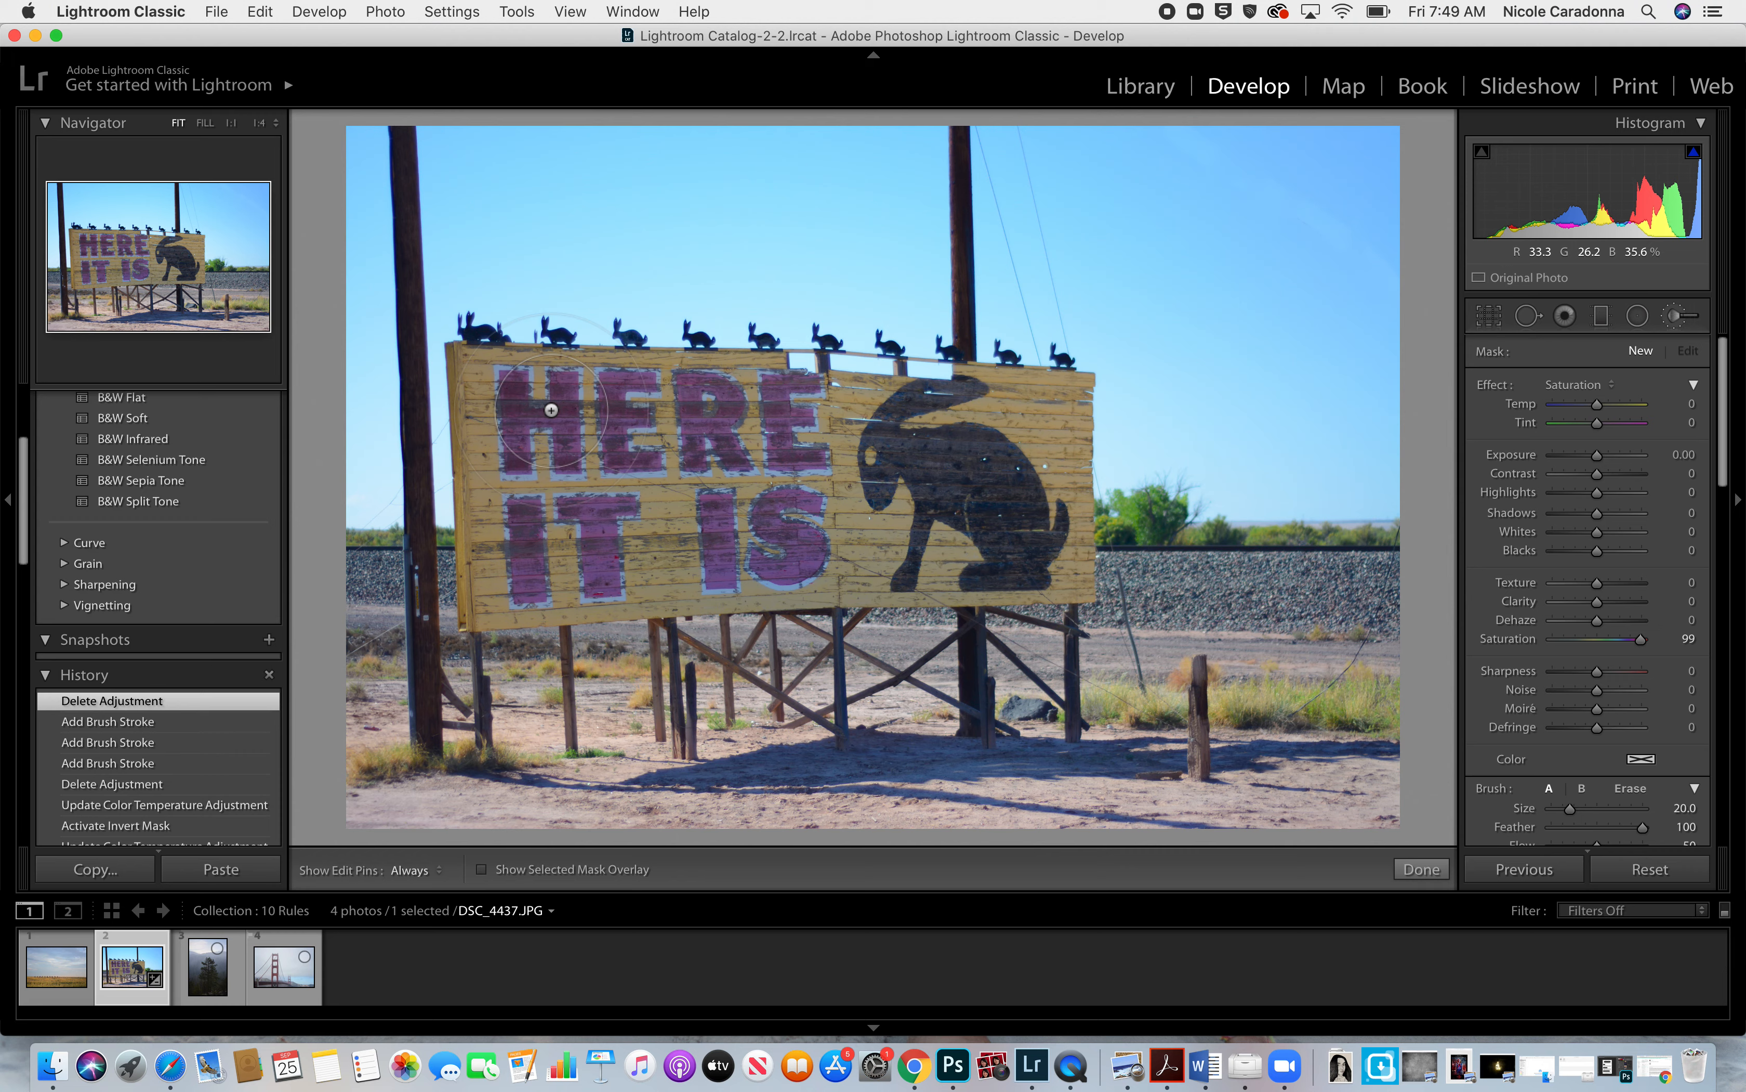
{"action": "left_click", "coordinate": [1422, 869]}
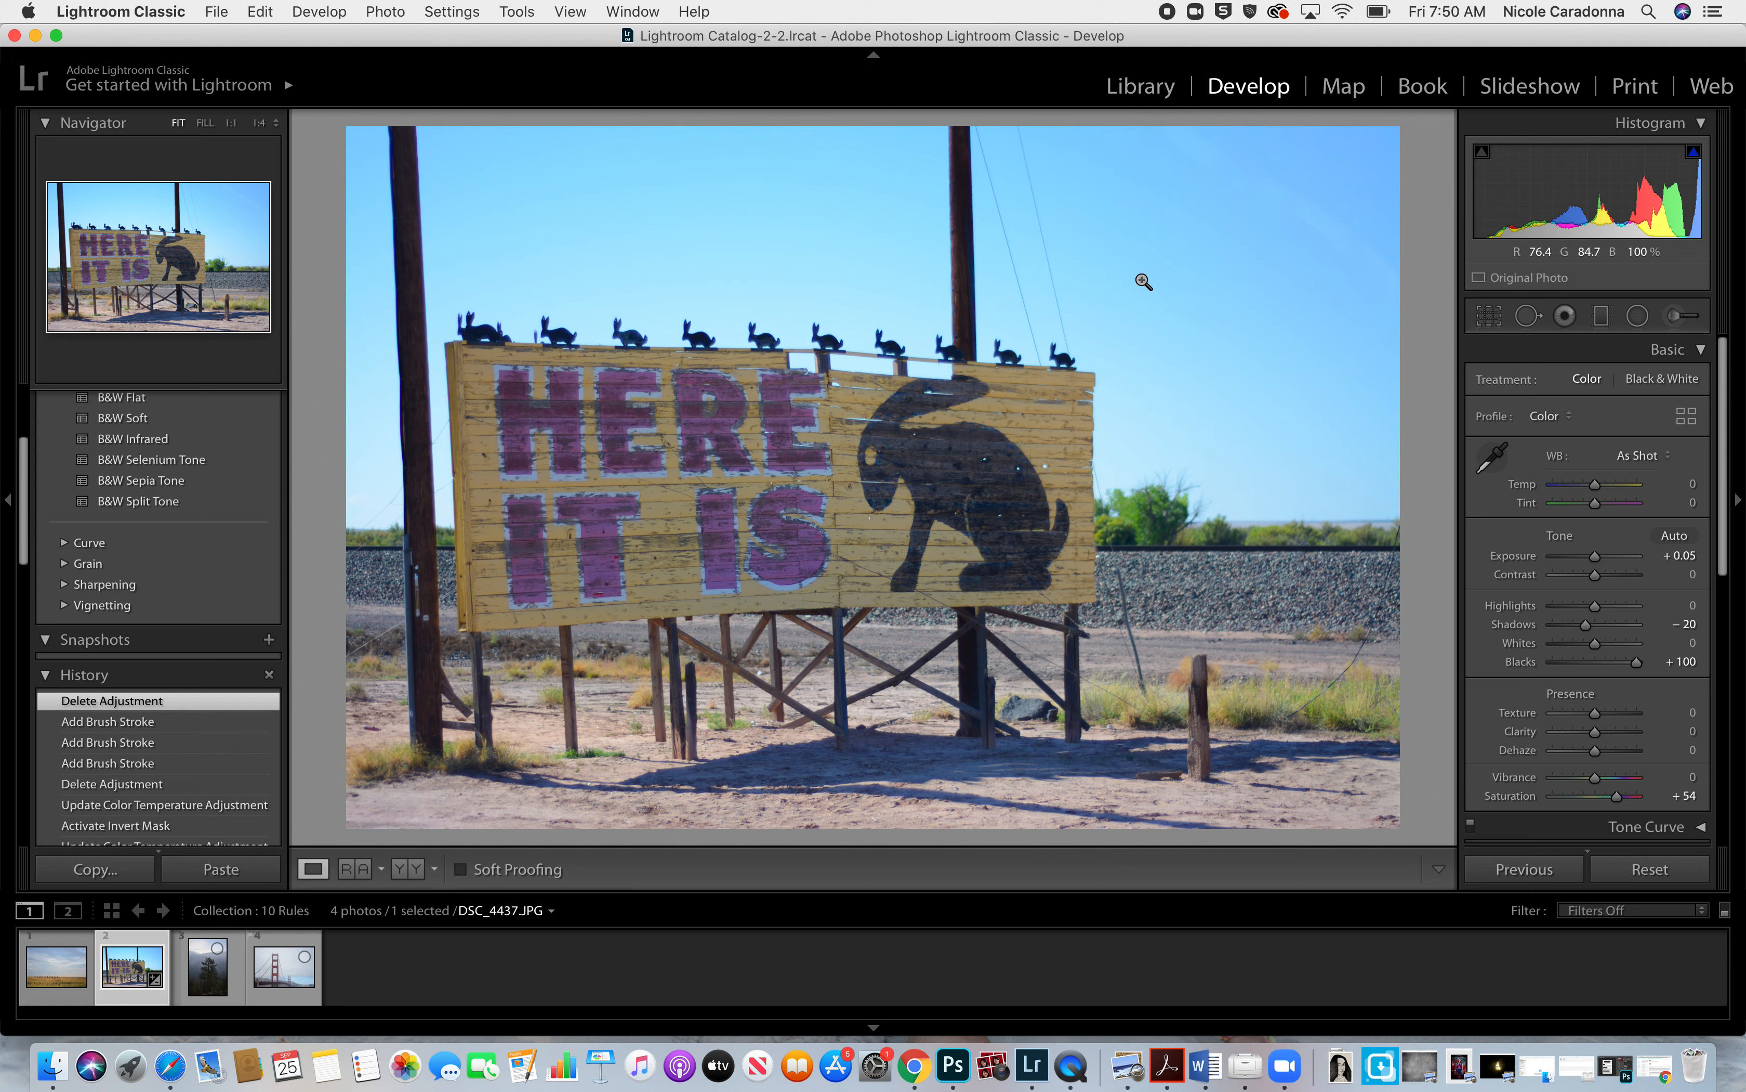
Select all four photos of the 10 Rules collection in the Library and open the export settings for them.
{"action": "left_click", "coordinate": [1145, 95]}
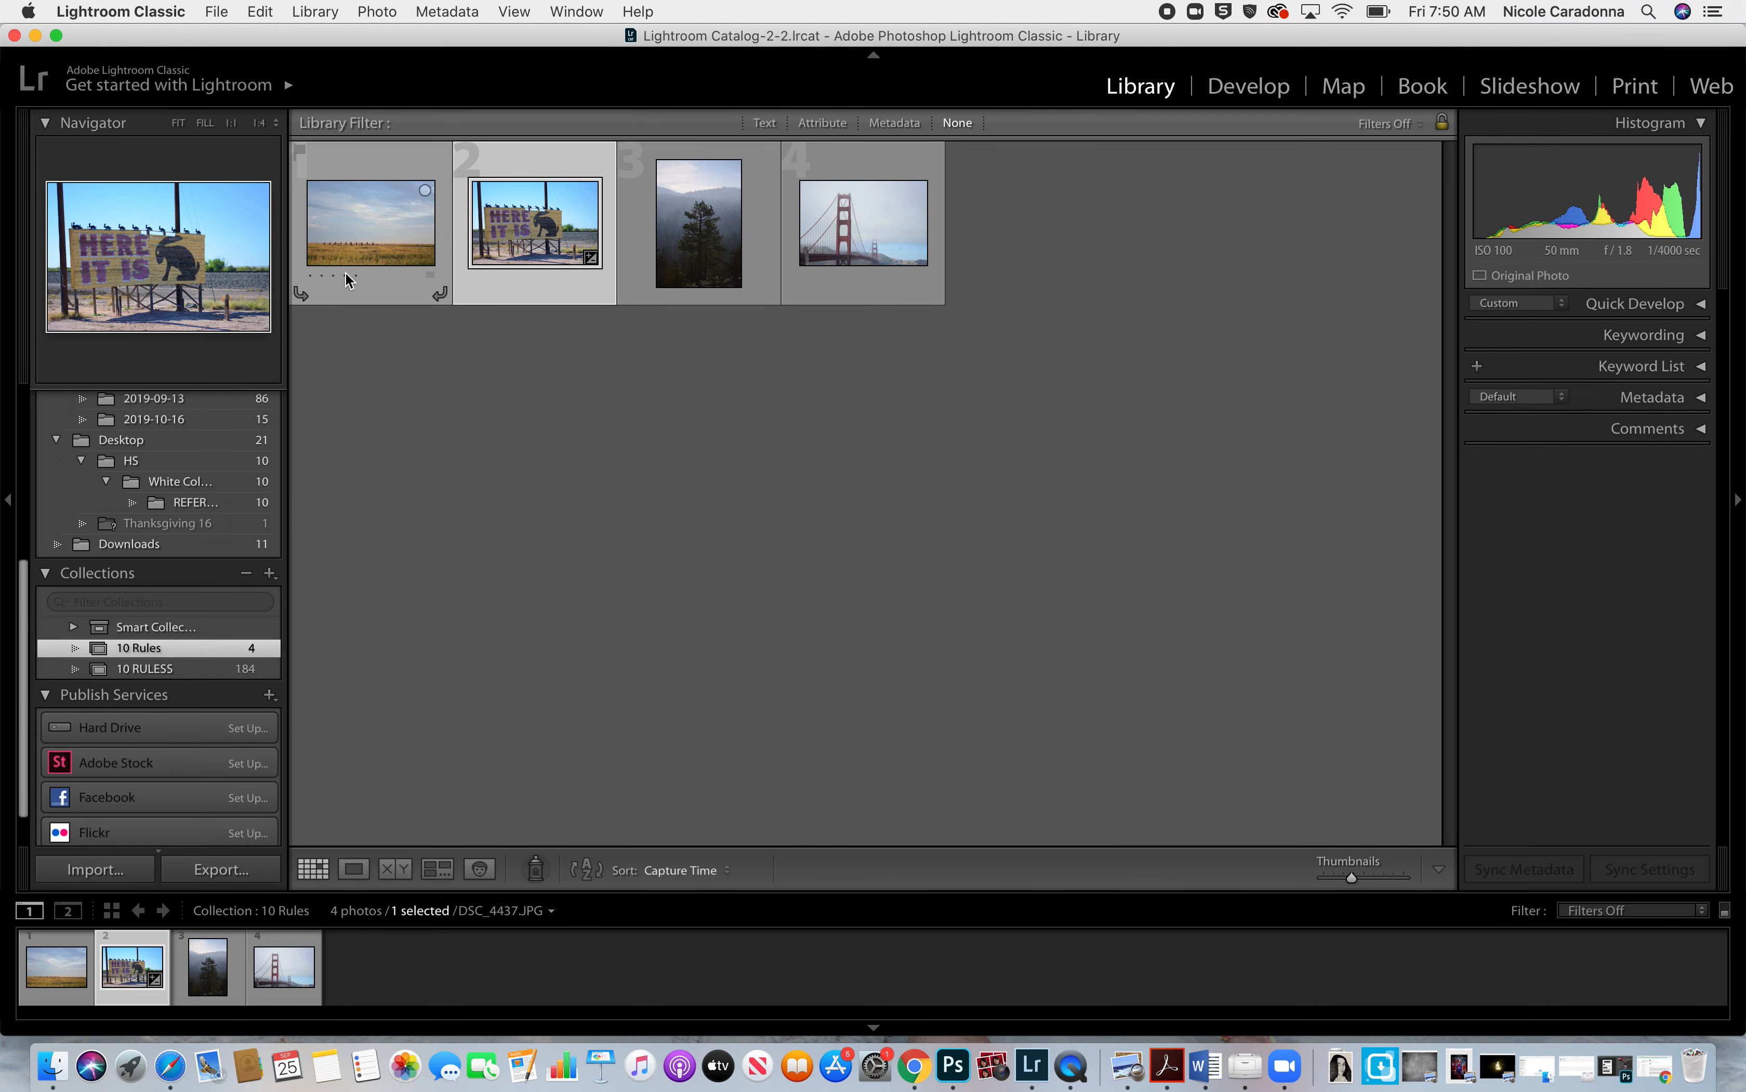
{"action": "left_click", "coordinate": [378, 296]}
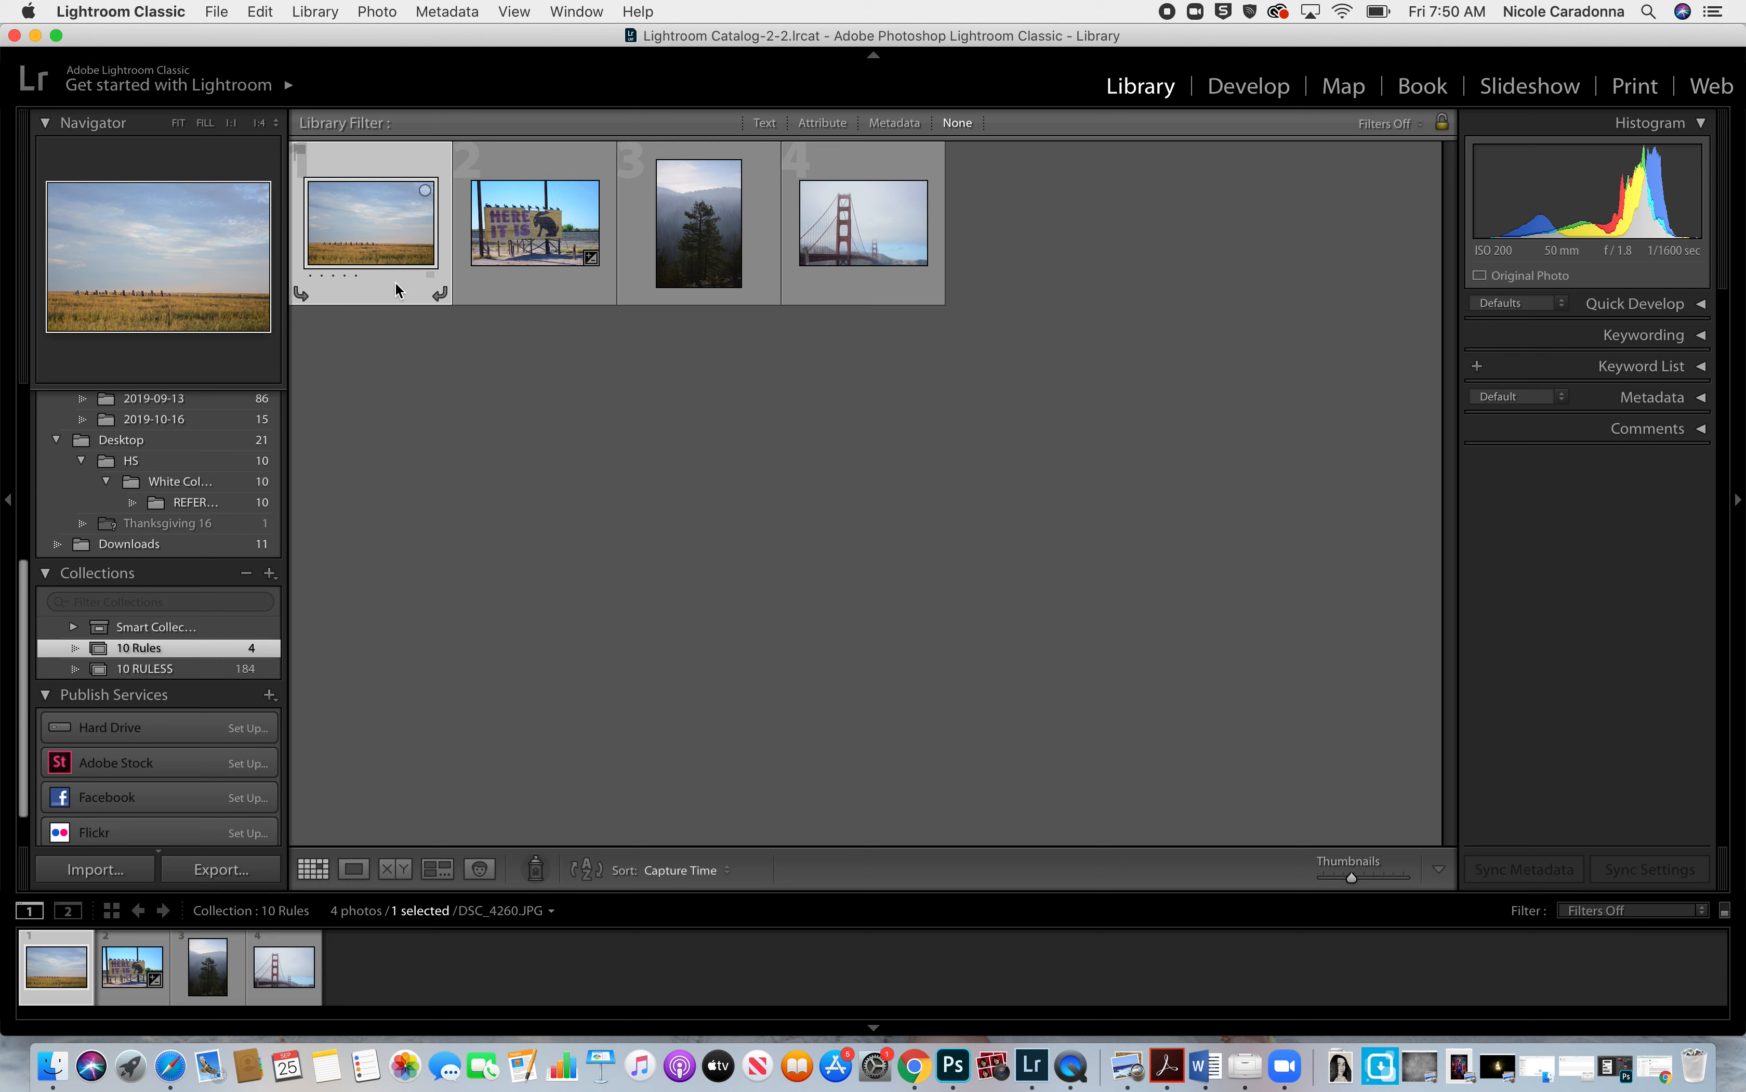
{"action": "left_click", "coordinate": [897, 288], "text": "shift"}
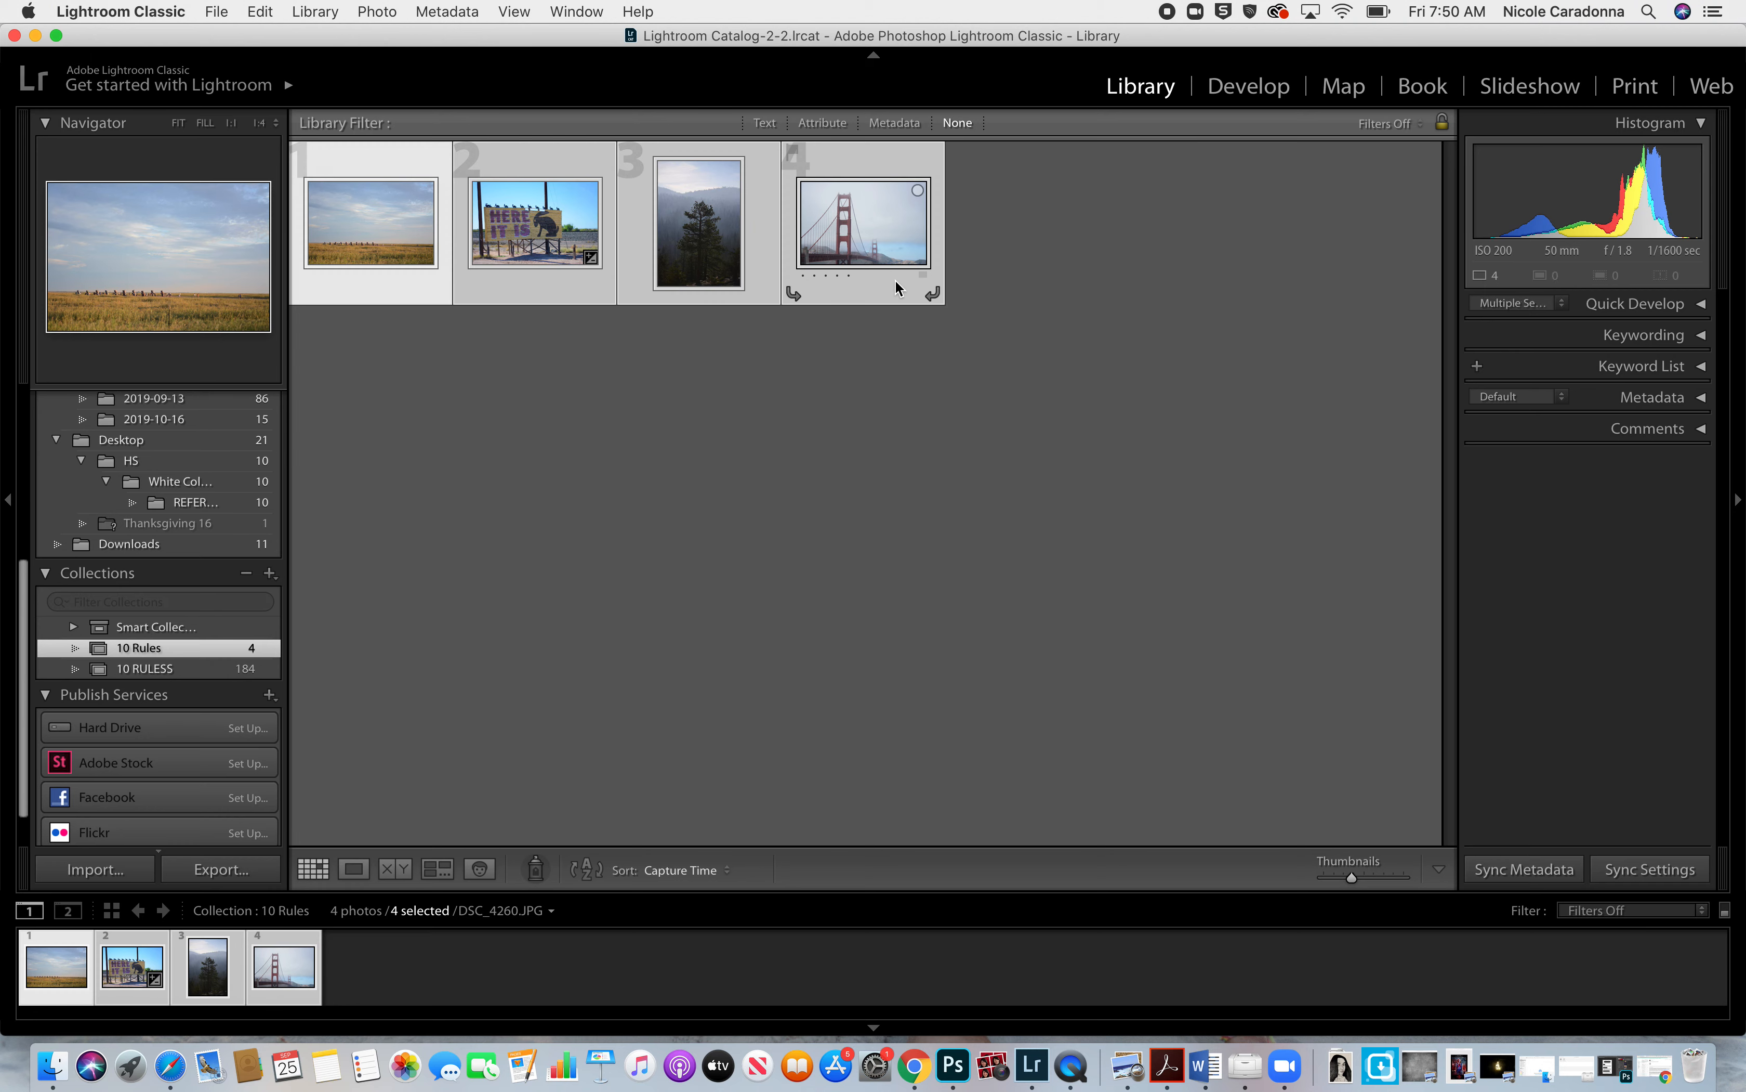
{"action": "left_click", "coordinate": [200, 875]}
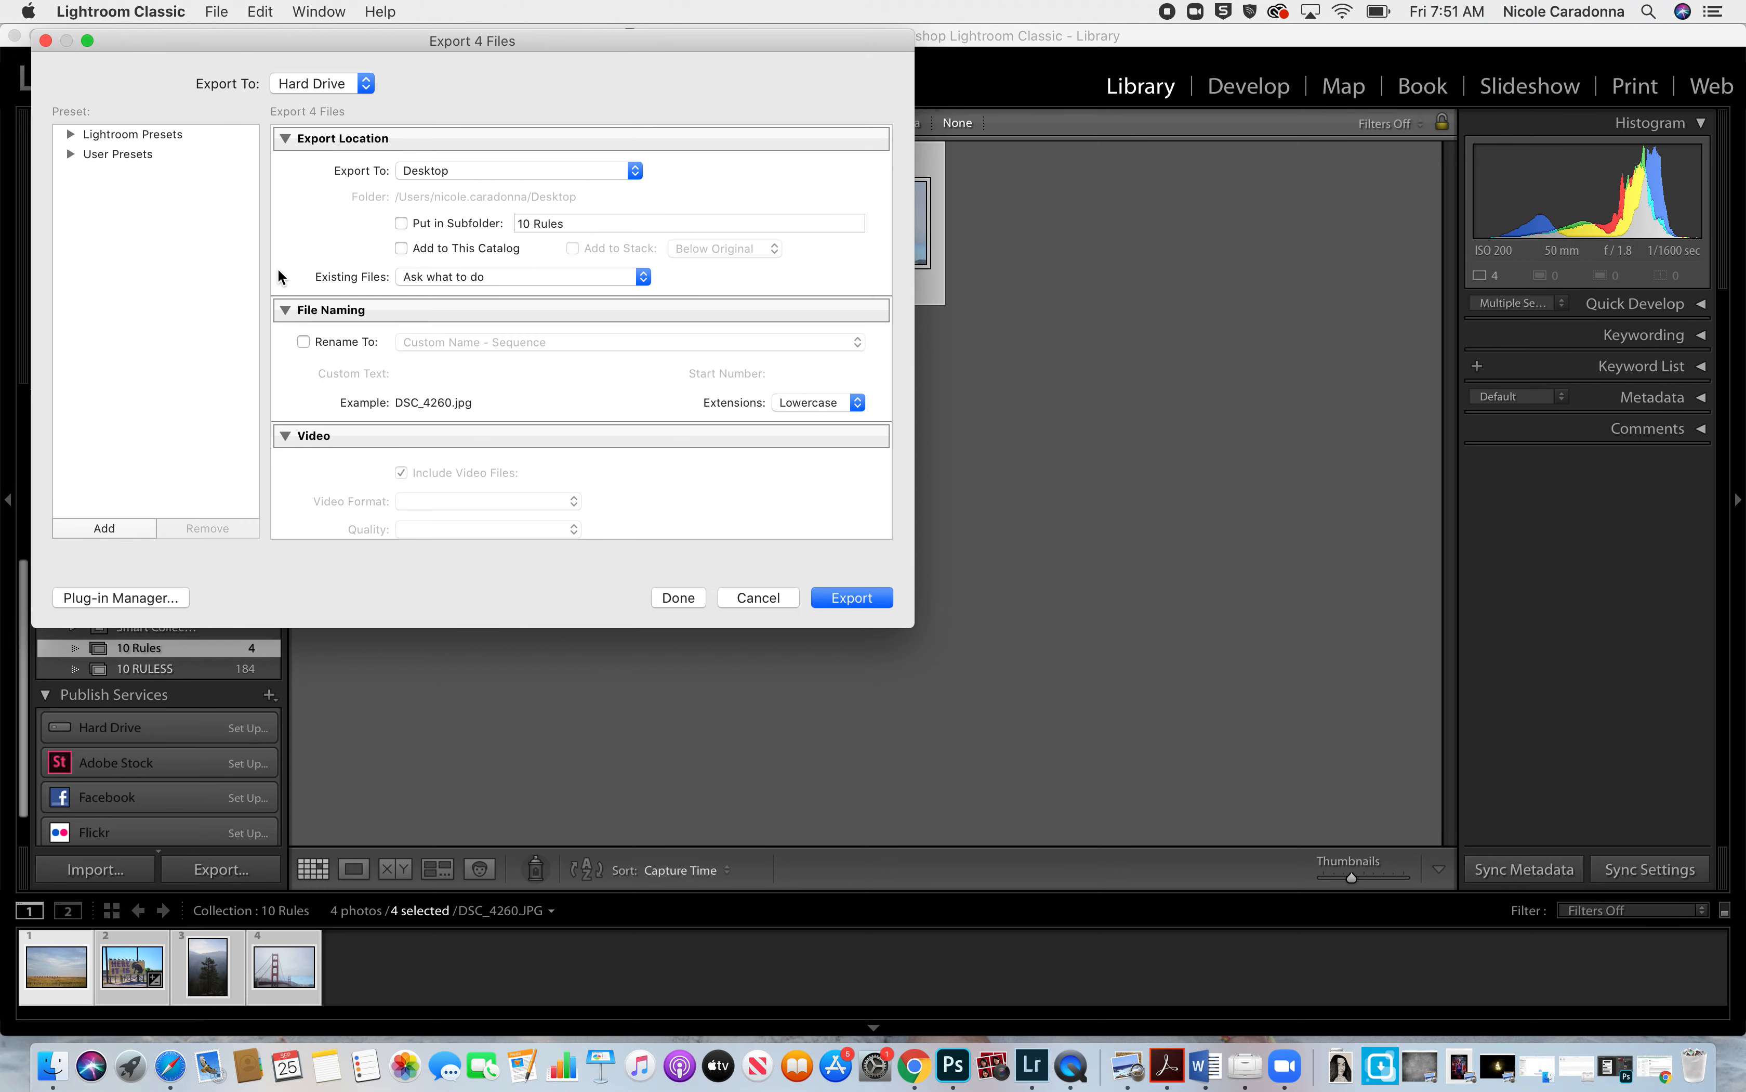
{"action": "left_click_drag", "start_coordinate": [335, 43], "coordinate": [803, 181]}
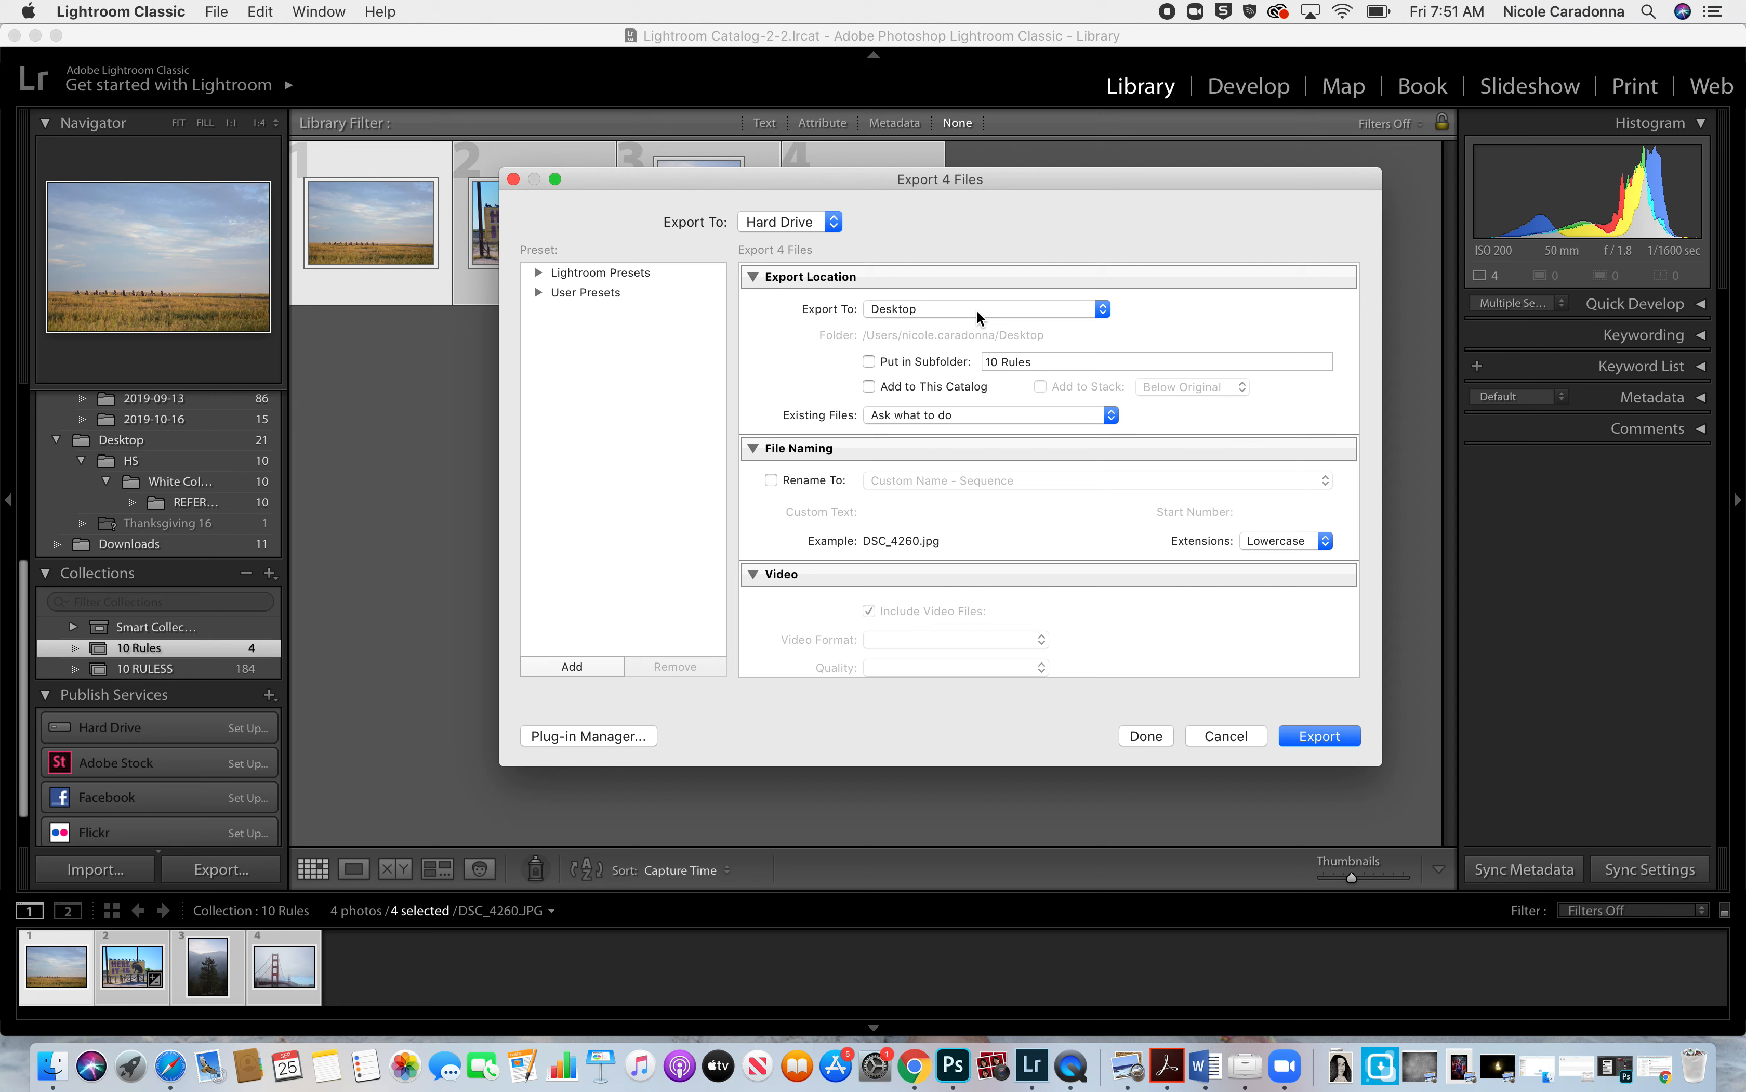
Set the export to put the photos in a Desktop subfolder named 10 Rules Edited.
{"action": "left_click", "coordinate": [870, 363]}
{"action": "left_click", "coordinate": [1070, 361]}
{"action": "left_click", "coordinate": [1070, 361]}
{"action": "type", "text": "Editing"}
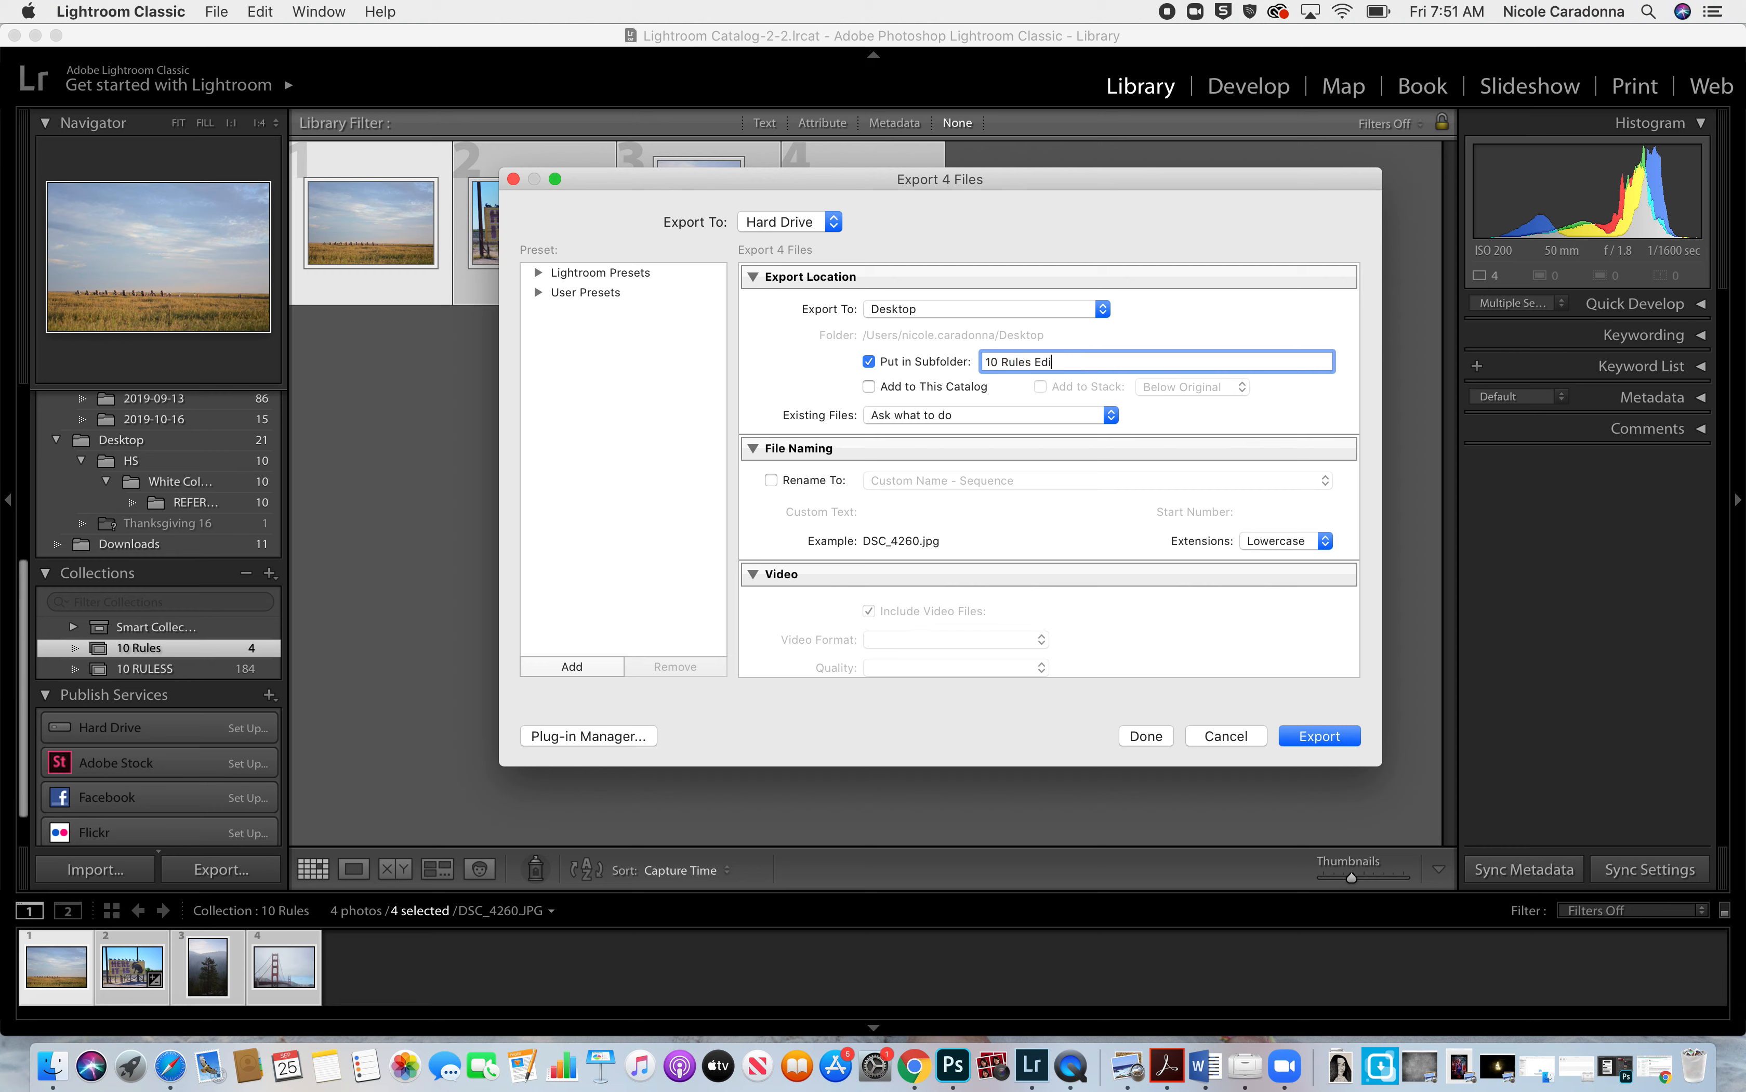
{"action": "key", "text": "BackSpace"}
{"action": "key", "text": "BackSpace"}
{"action": "key", "text": "BackSpace"}
{"action": "type", "text": "ed"}
Rename the exported files with Custom Name - Sequence using the custom text 10 Rules.
{"action": "left_click", "coordinate": [771, 480]}
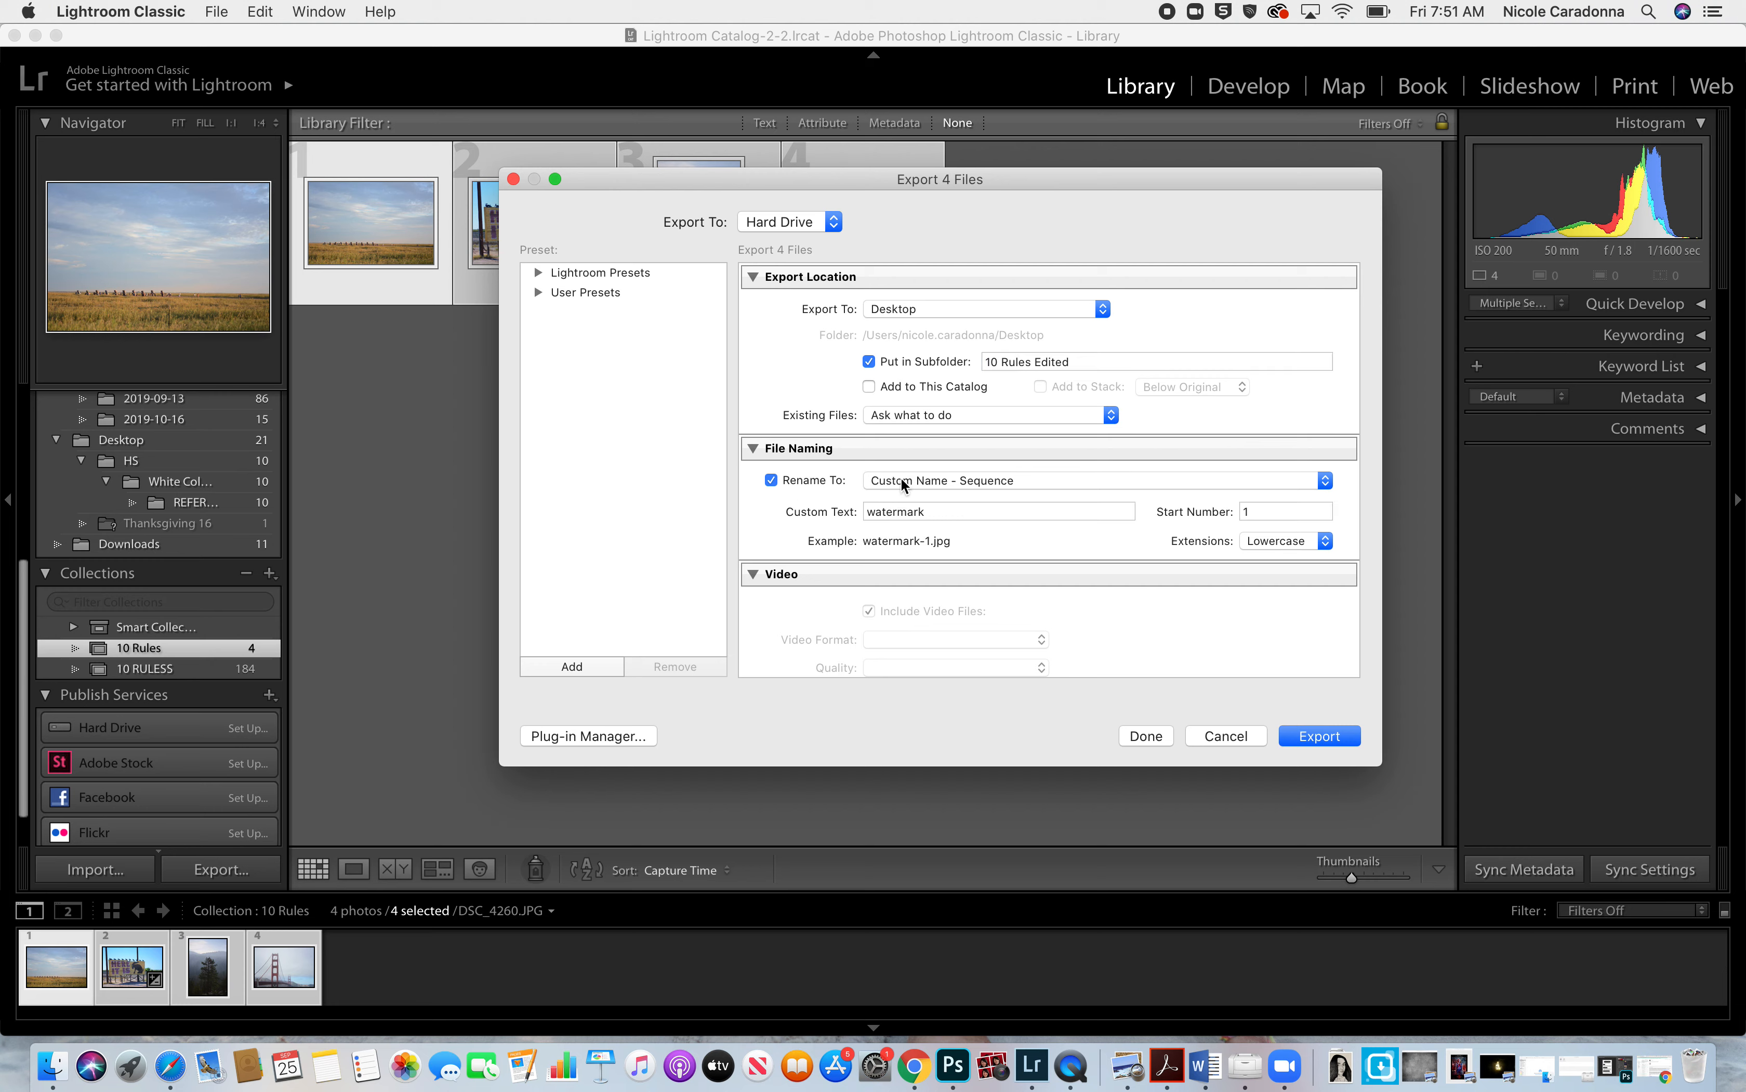
{"action": "double_click", "coordinate": [909, 513]}
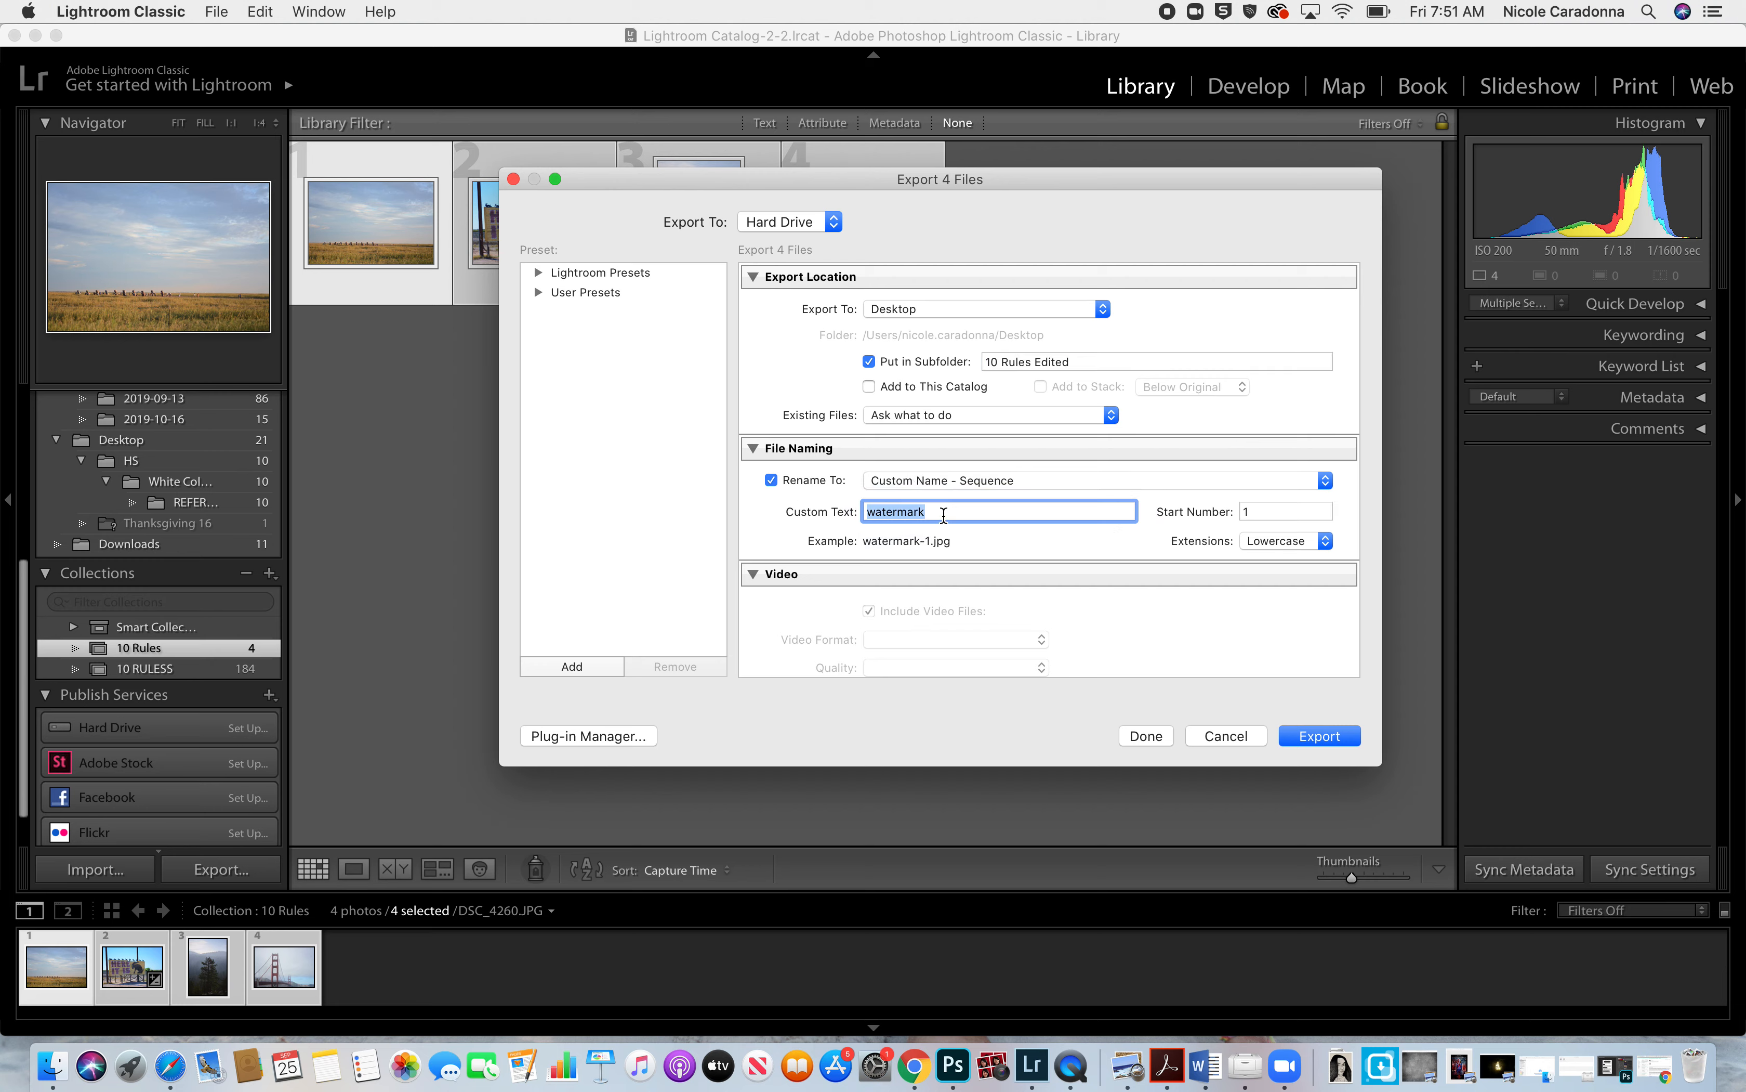
{"action": "type", "text": "10 Rules"}
{"action": "scroll", "coordinate": [1155, 563], "scroll_direction": "down", "scroll_amount": 5}
{"action": "scroll", "coordinate": [1156, 563], "scroll_direction": "up", "scroll_amount": 5}
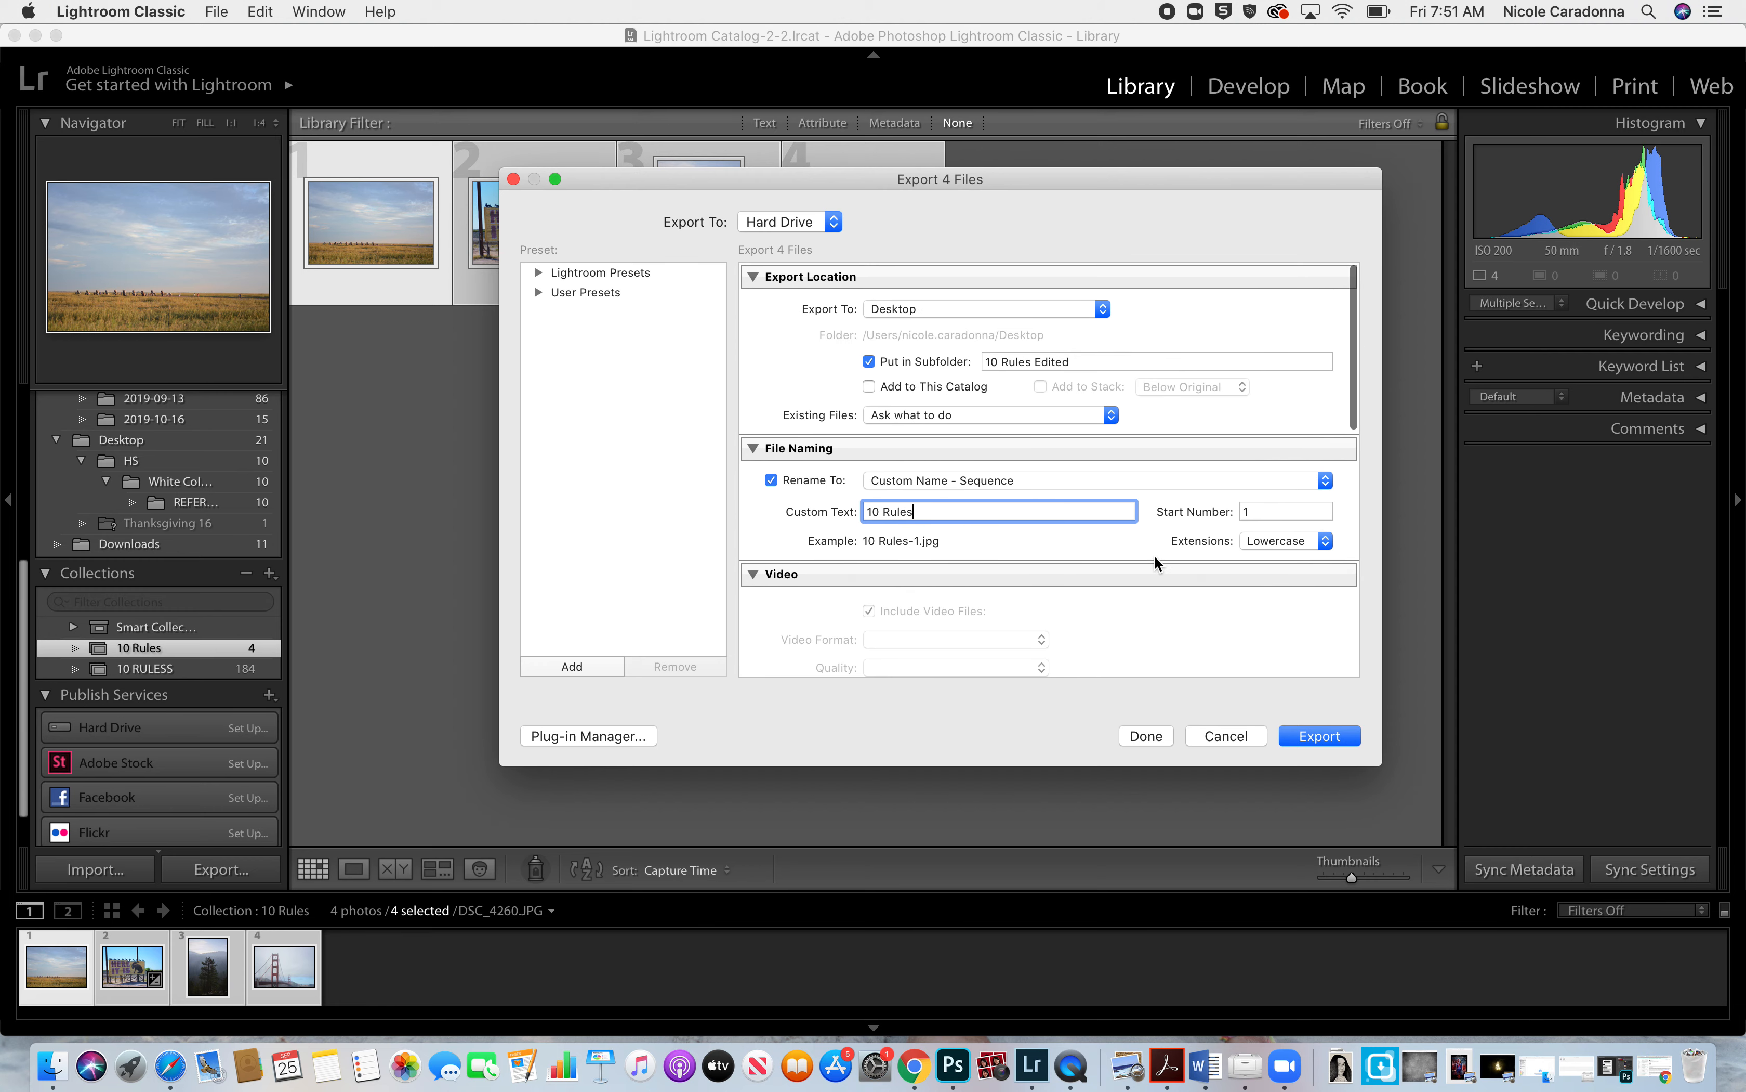